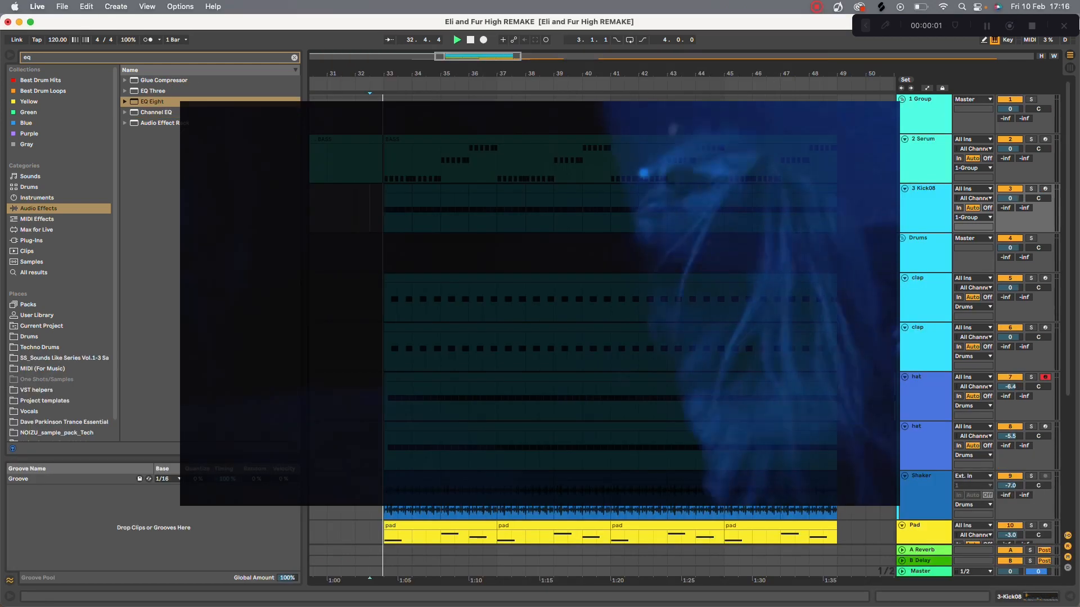
Step: Look over all tracks of the arrangement from bar 33 onward during playback, from the Serum group to the pad, vocals and pluck
scroll(394, 209, down, 3)
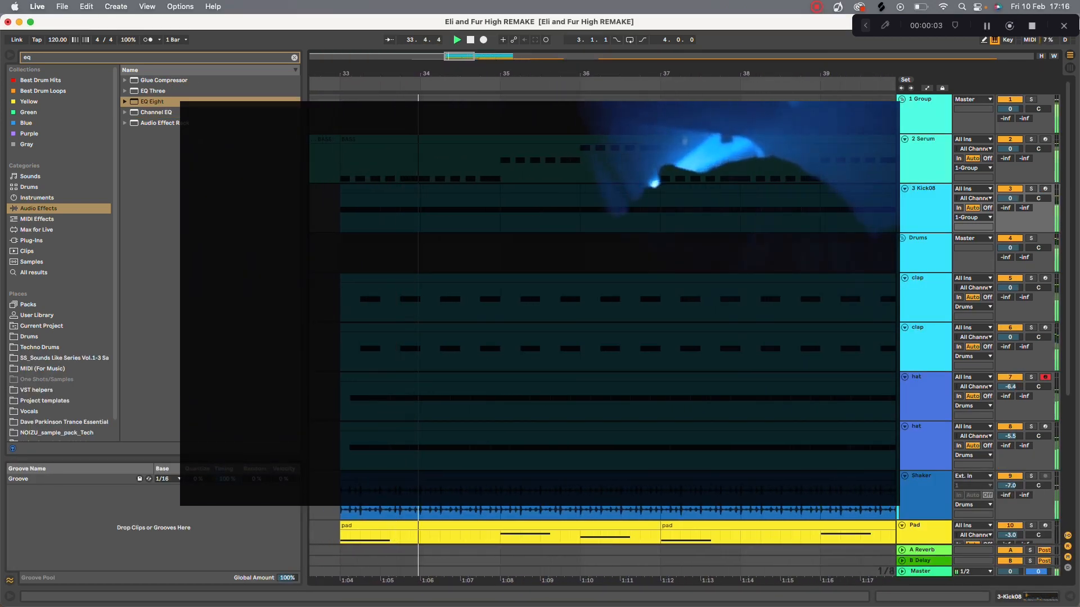
click(925, 140)
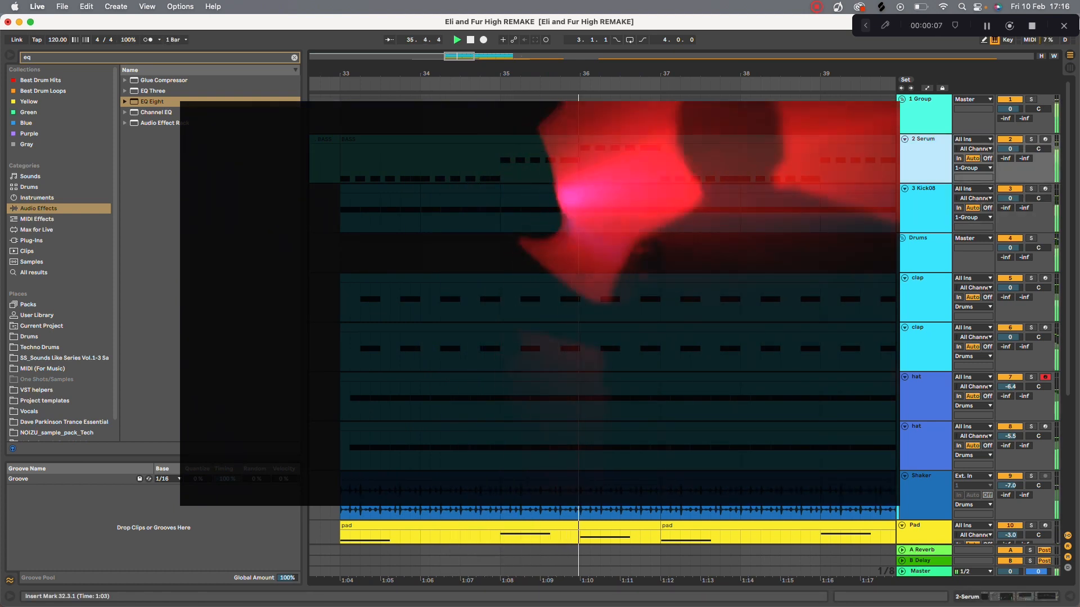
scroll(612, 337, down, 3)
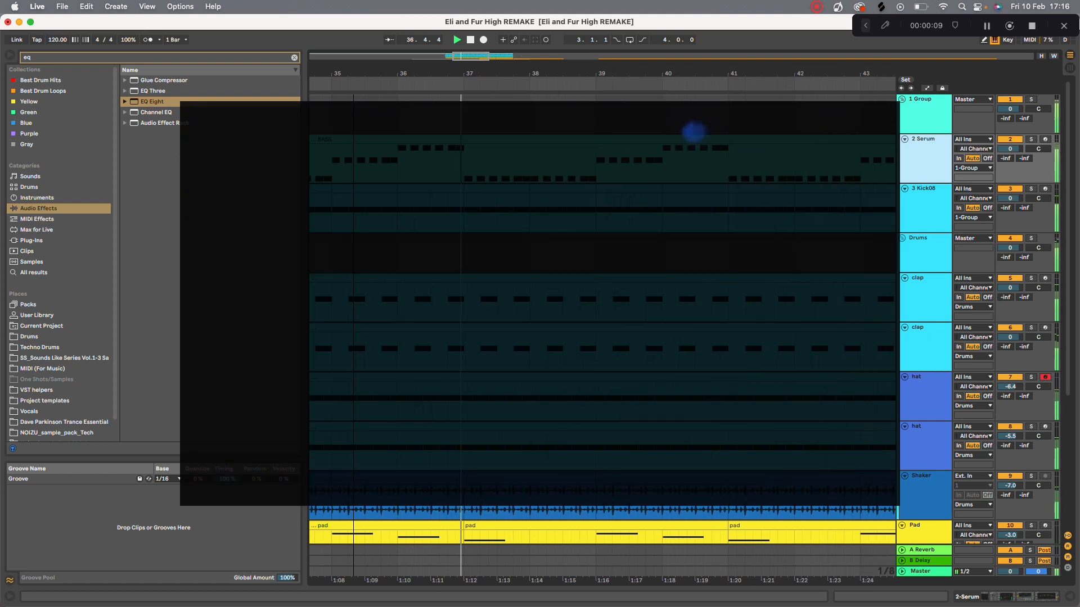
scroll(612, 364, down, 4)
scroll(603, 337, down, 3)
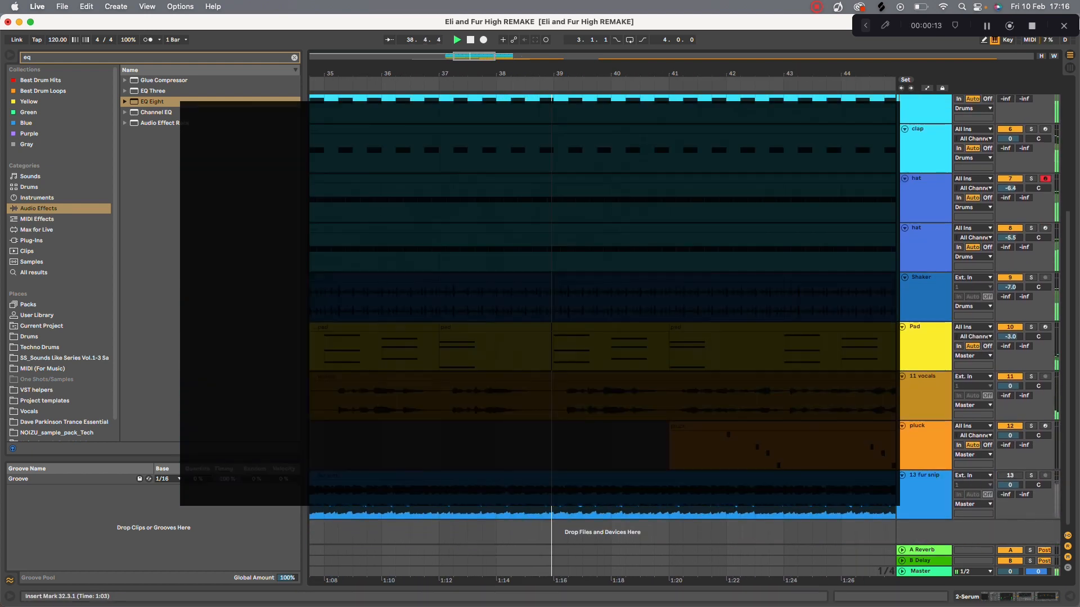
scroll(603, 338, up, 4)
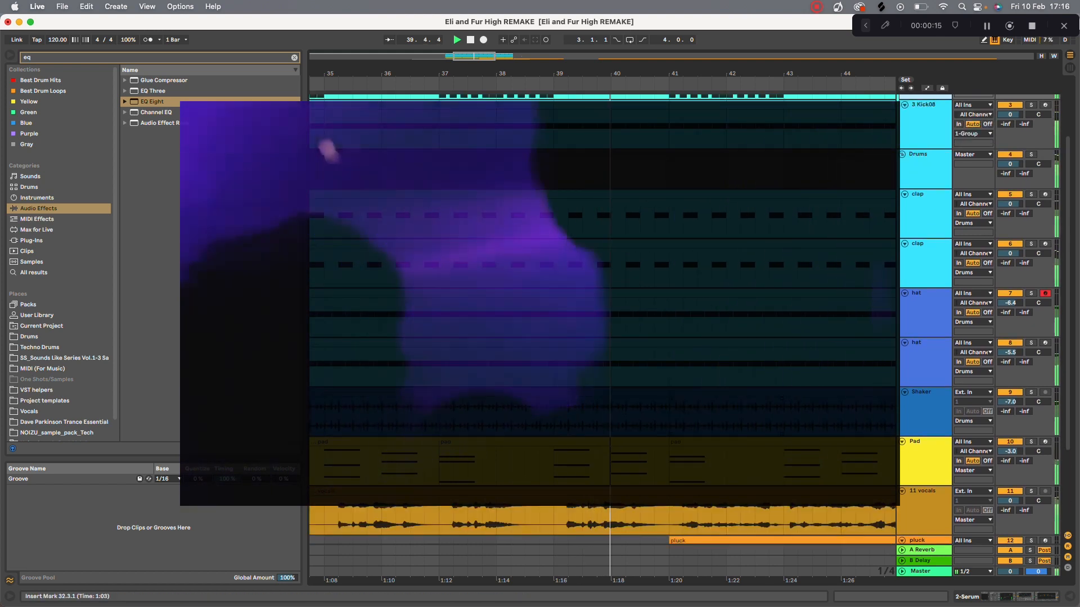
scroll(603, 338, up, 3)
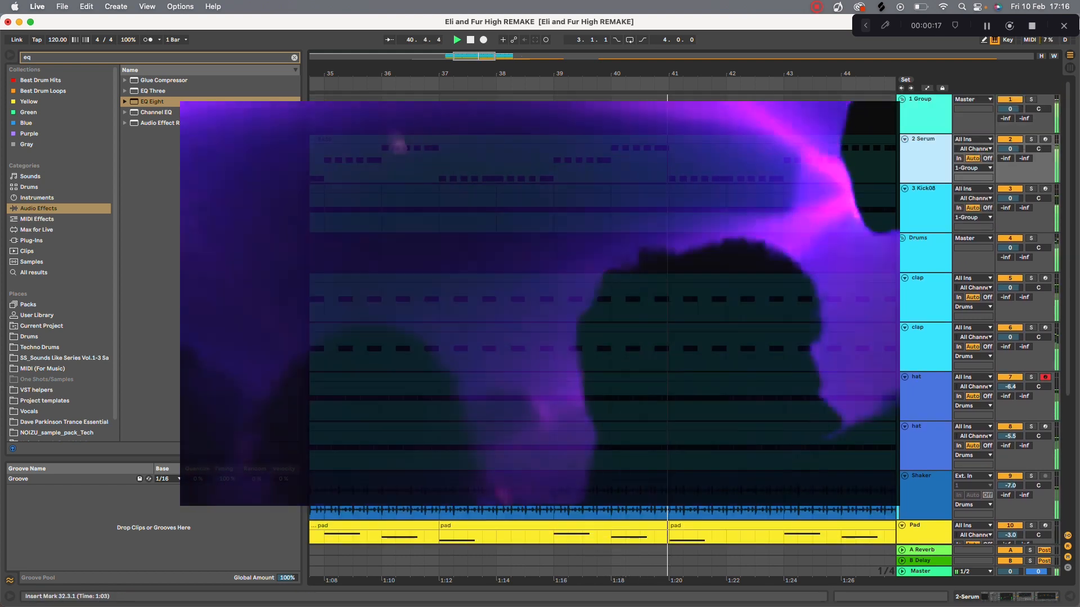
scroll(603, 338, down, 2)
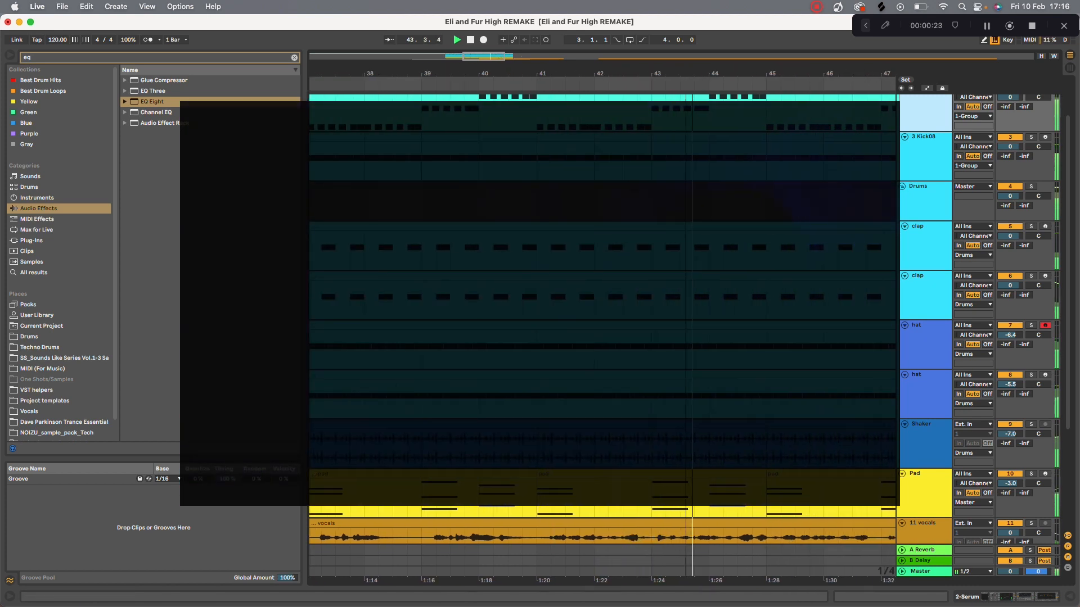
drag(686, 74, 464, 77)
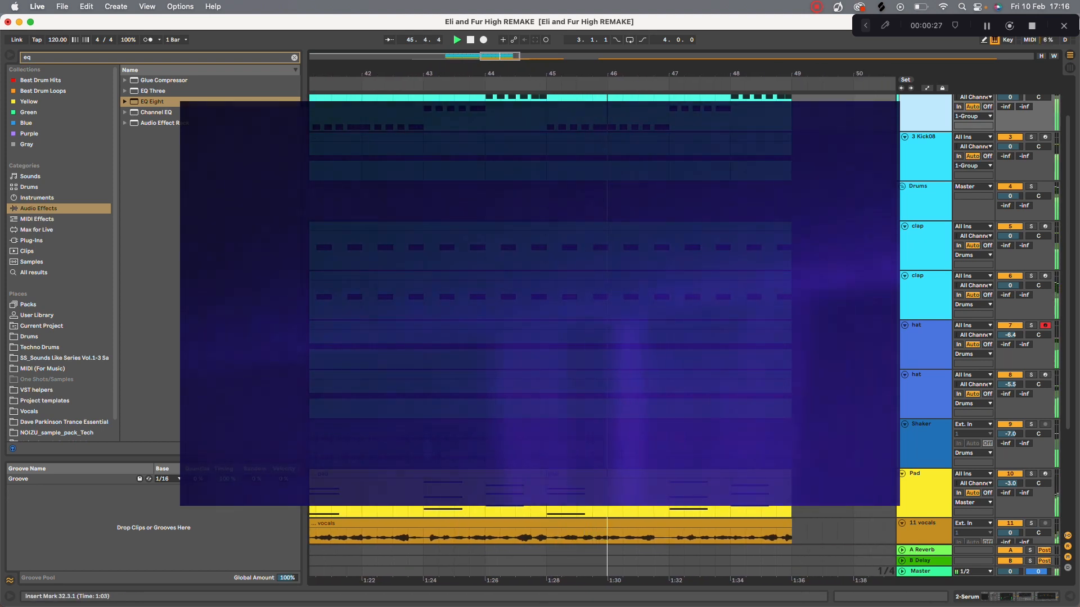
scroll(731, 394, down, 5)
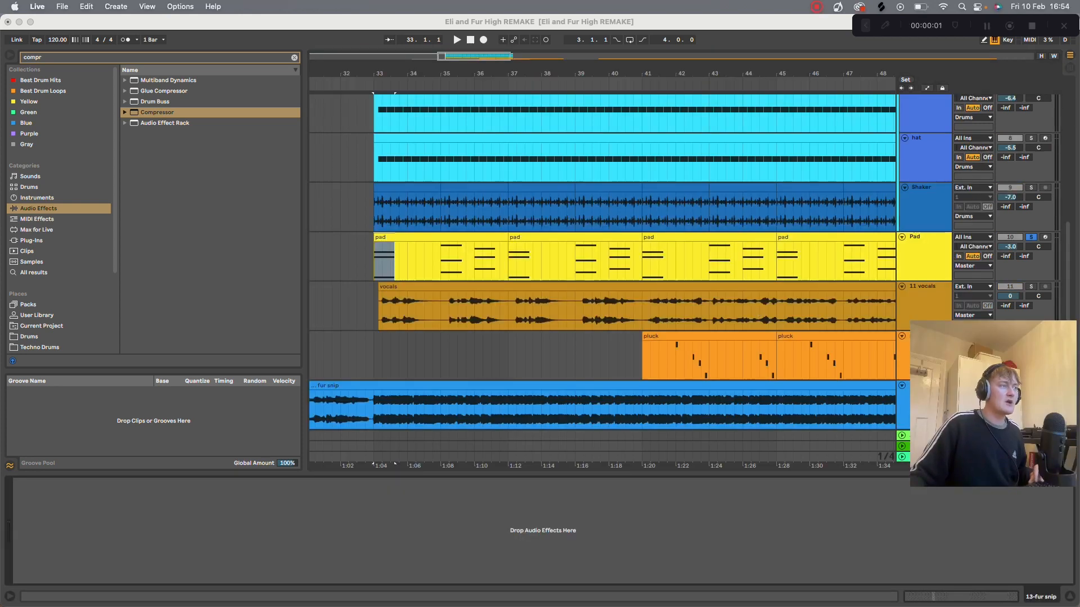
Step: Play the soloed Pad track from bar 33 and open its Serum instrument during playback
click(374, 261)
key(space)
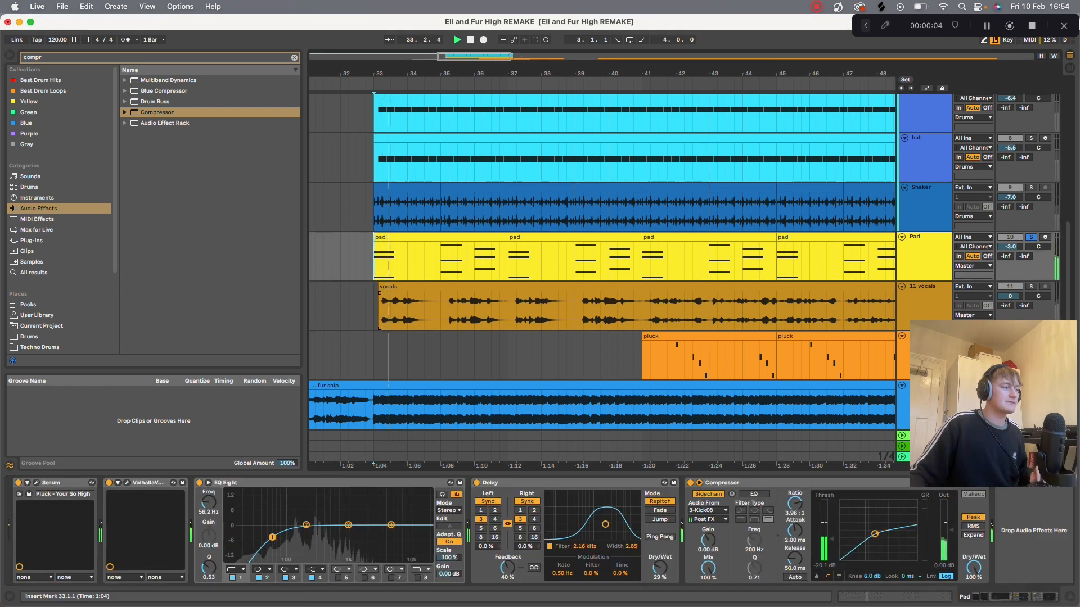
click(36, 483)
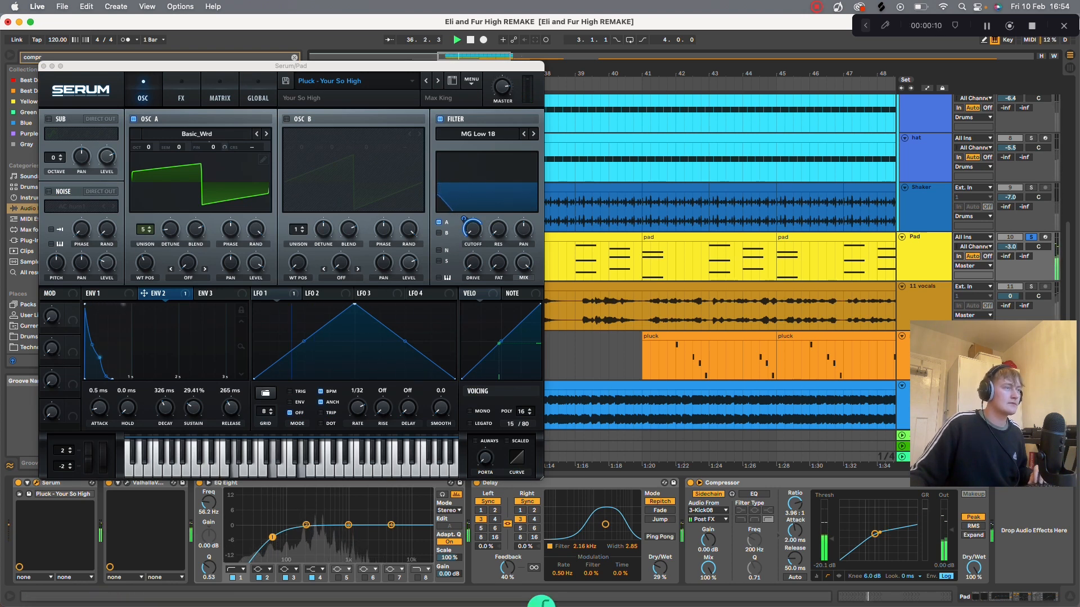
key(space)
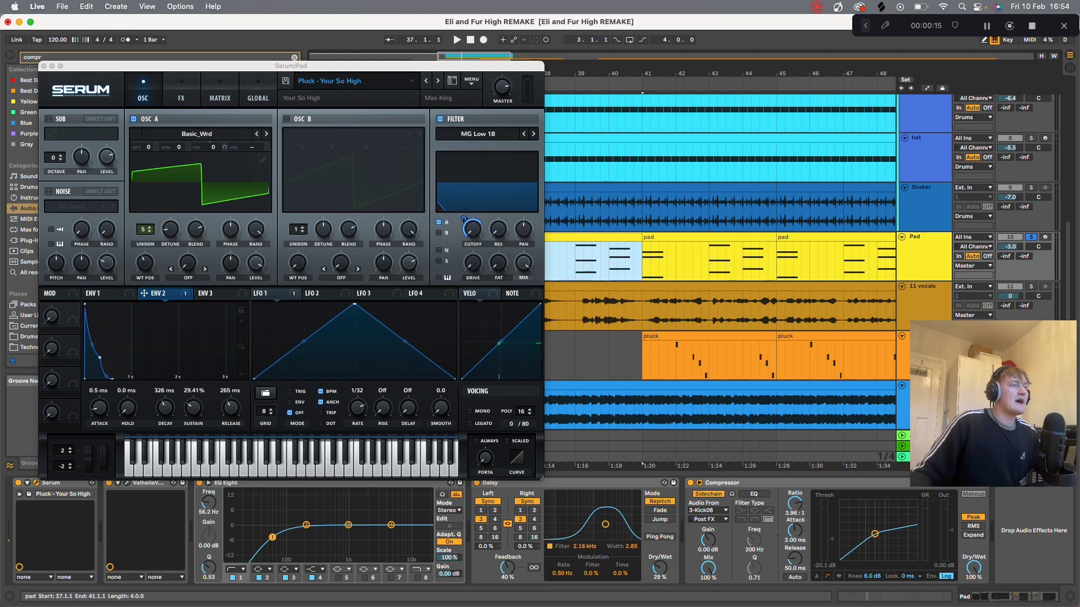
Step: Open the pad clip at bar 37 and audition the D2, D3 and F3 notes of its first chord
double_click(593, 237)
click(43, 66)
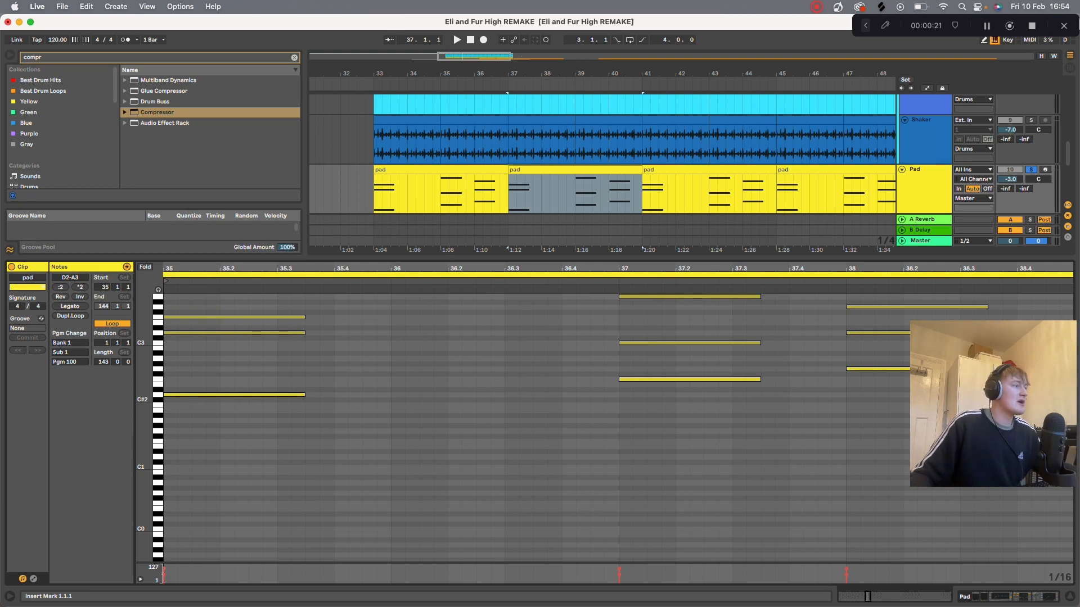
key(space)
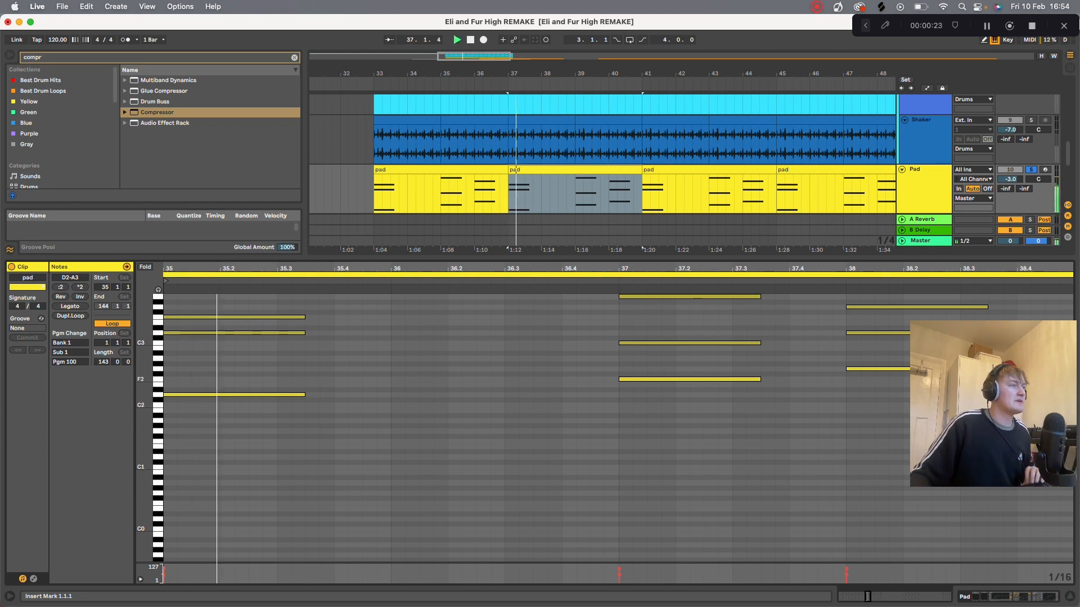
key(space)
click(205, 395)
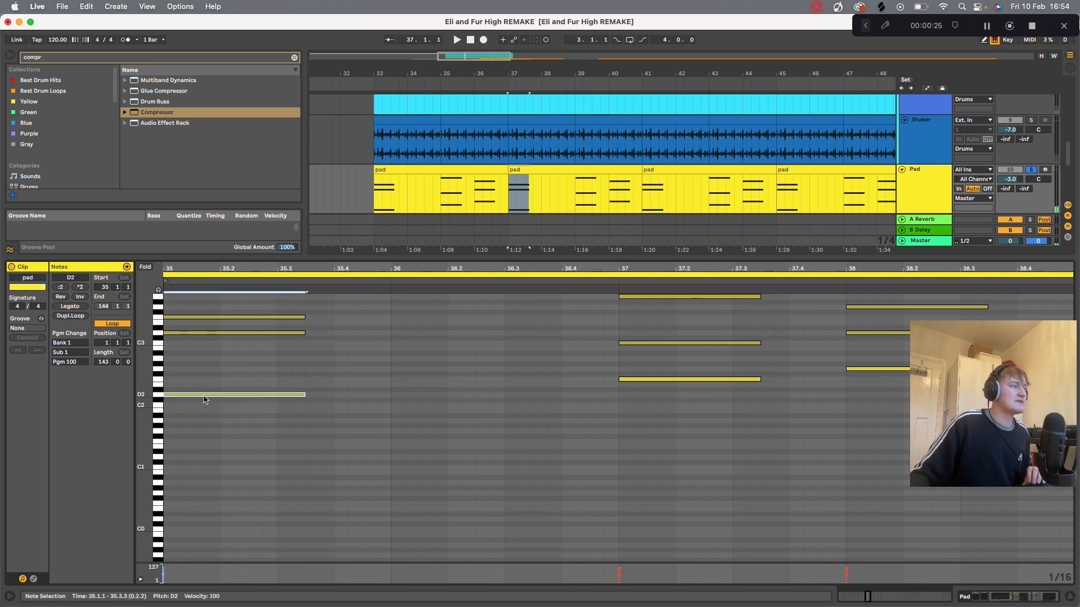
click(202, 334)
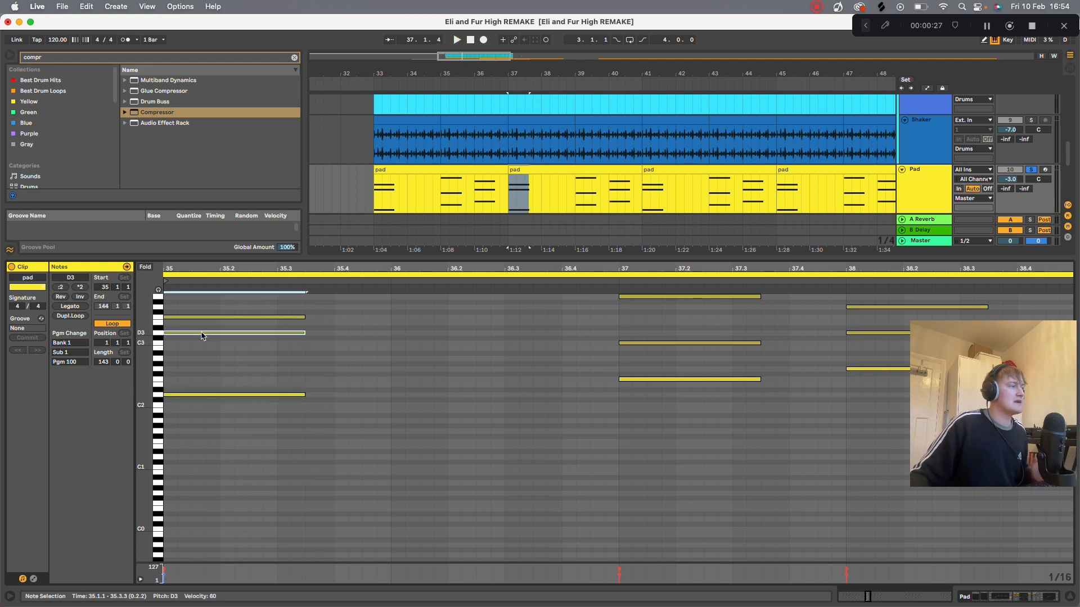
click(203, 317)
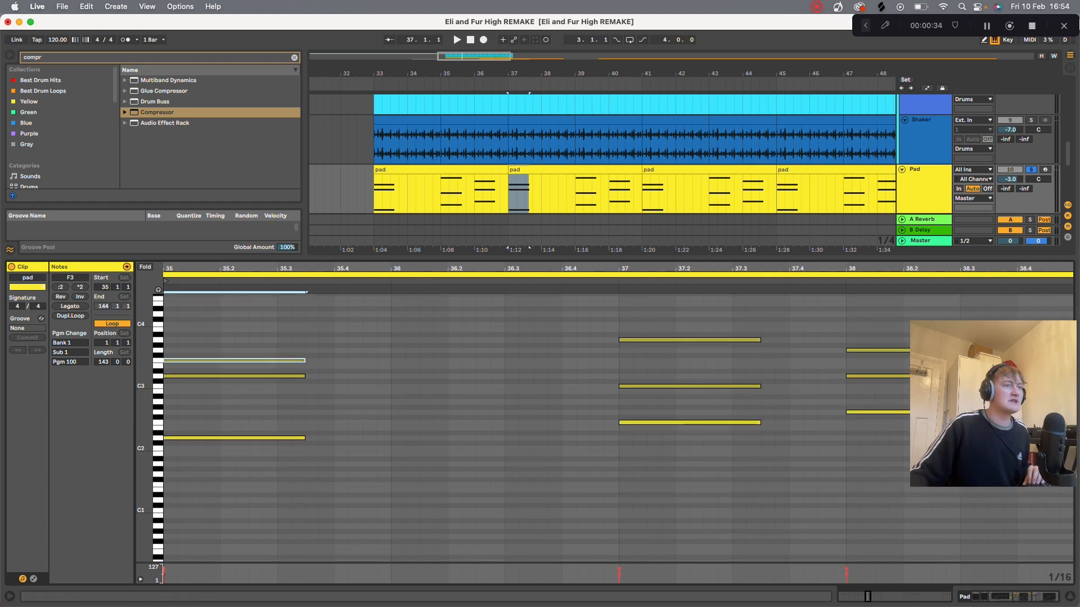
Step: Play the pad part again and open the Serum plug-in from the Pad track's device chain
key(super+a)
key(minus)
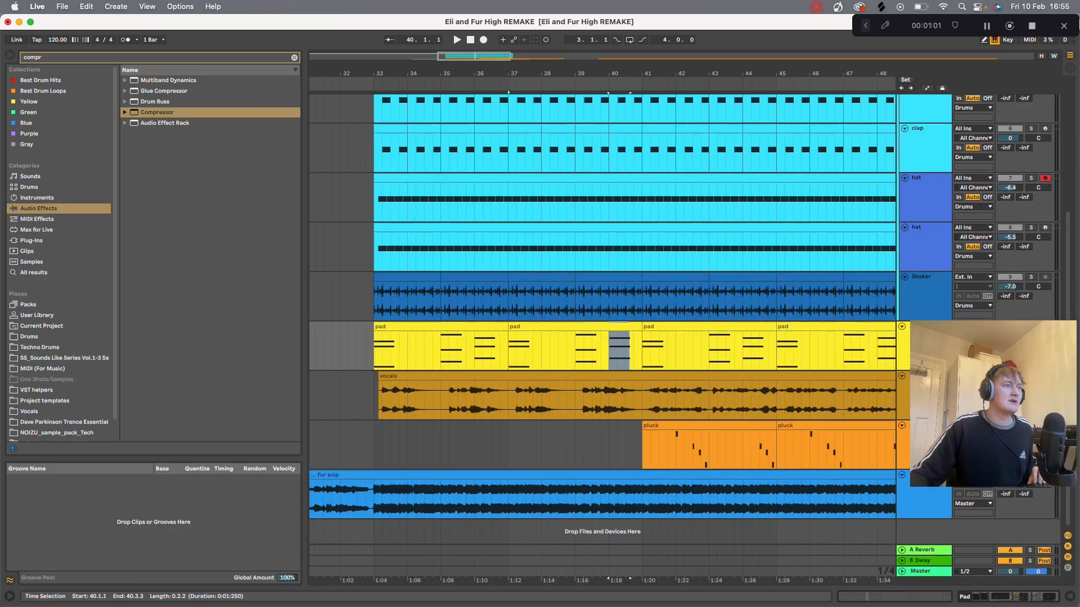
key(space)
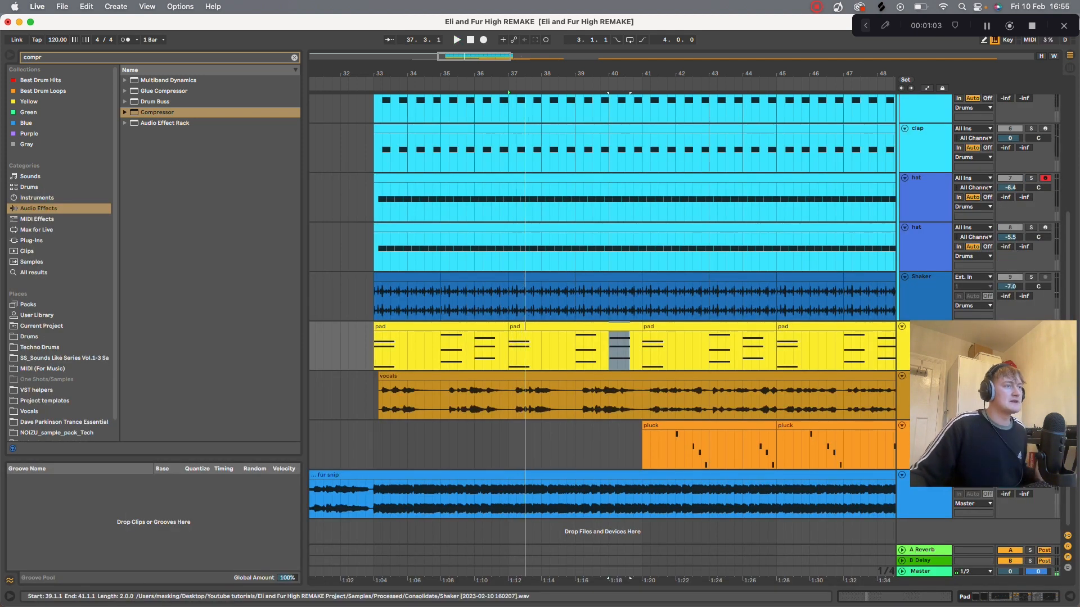
key(shift+Tab)
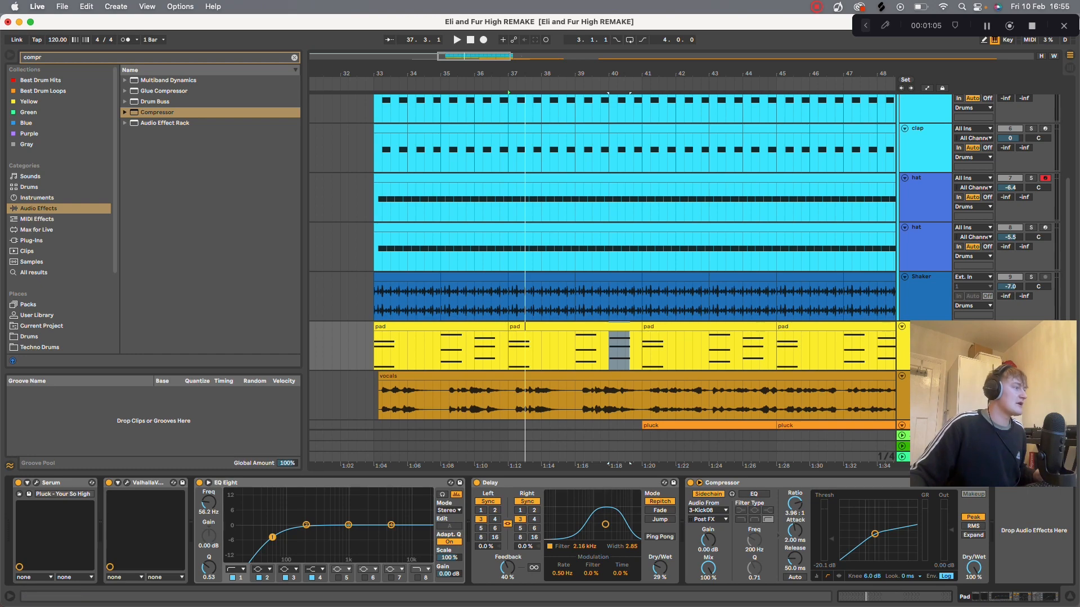
click(36, 483)
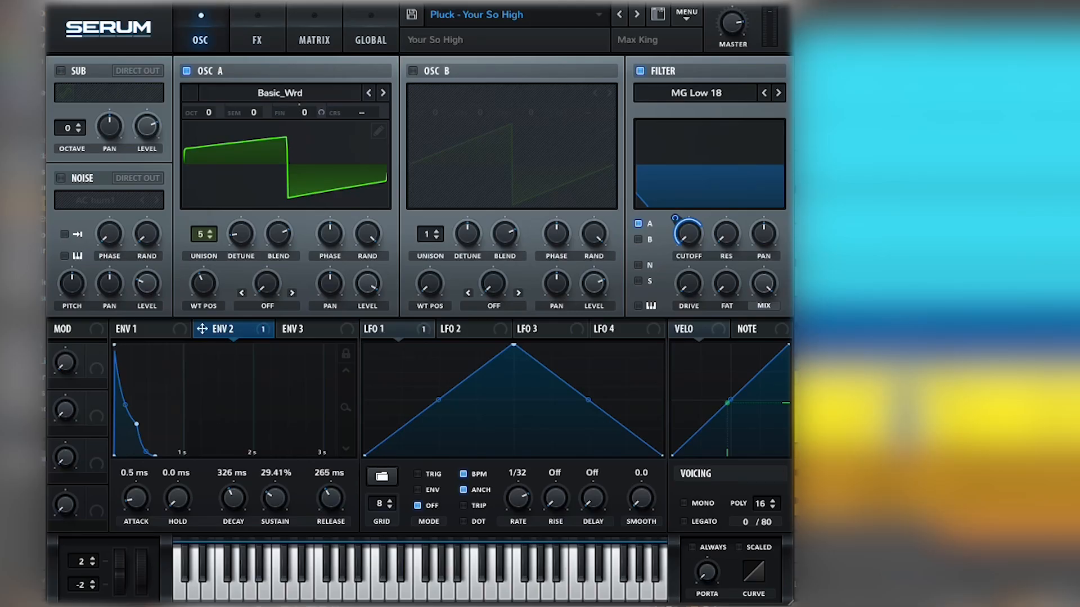
Step: Choose the Analog wavetable Basic_Wrd for oscillator A and raise its wavetable position slightly
click(280, 93)
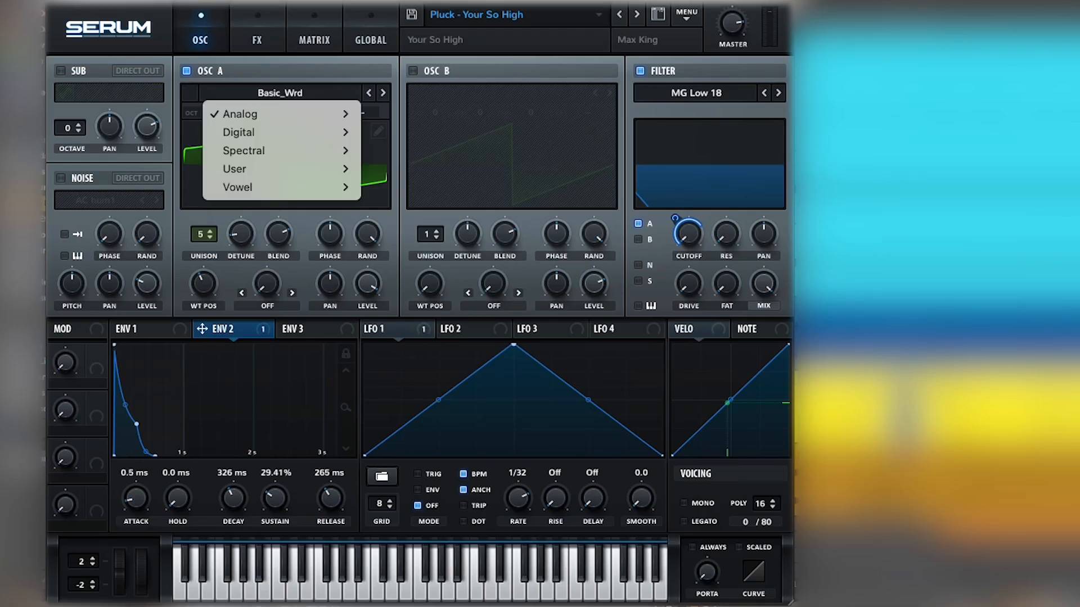
mouse_move(240, 114)
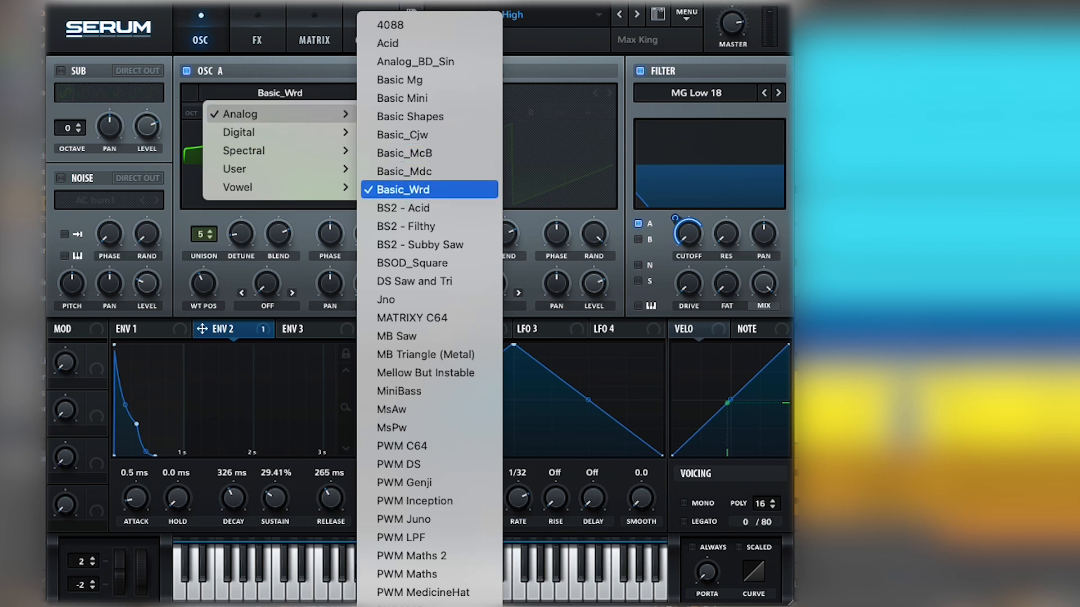
click(433, 191)
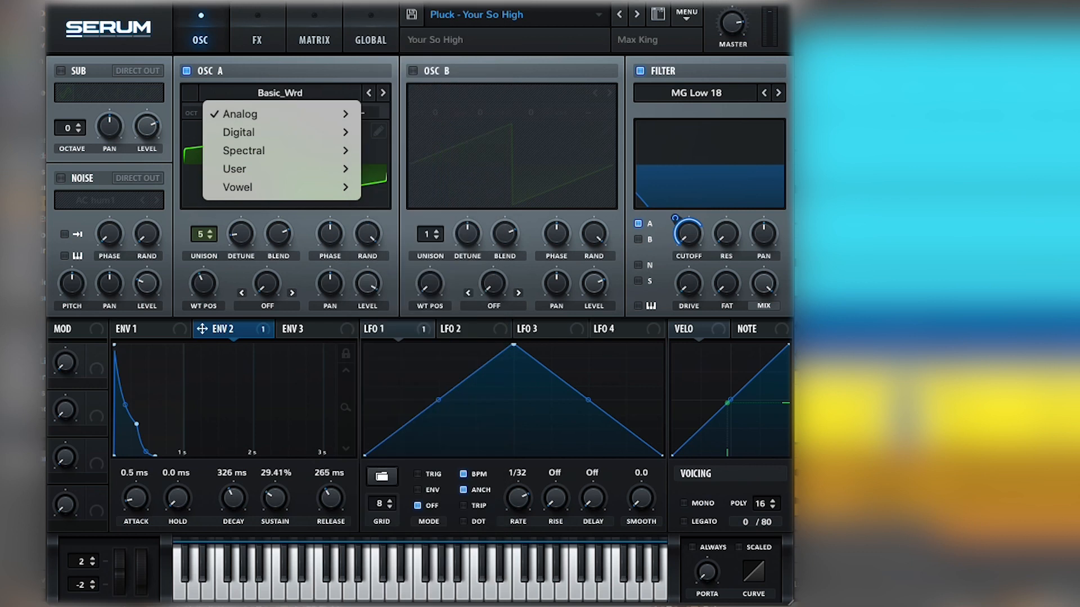
click(203, 283)
mouse_move(204, 283)
mouse_down()
mouse_move(204, 324)
mouse_move(203, 275)
mouse_up()
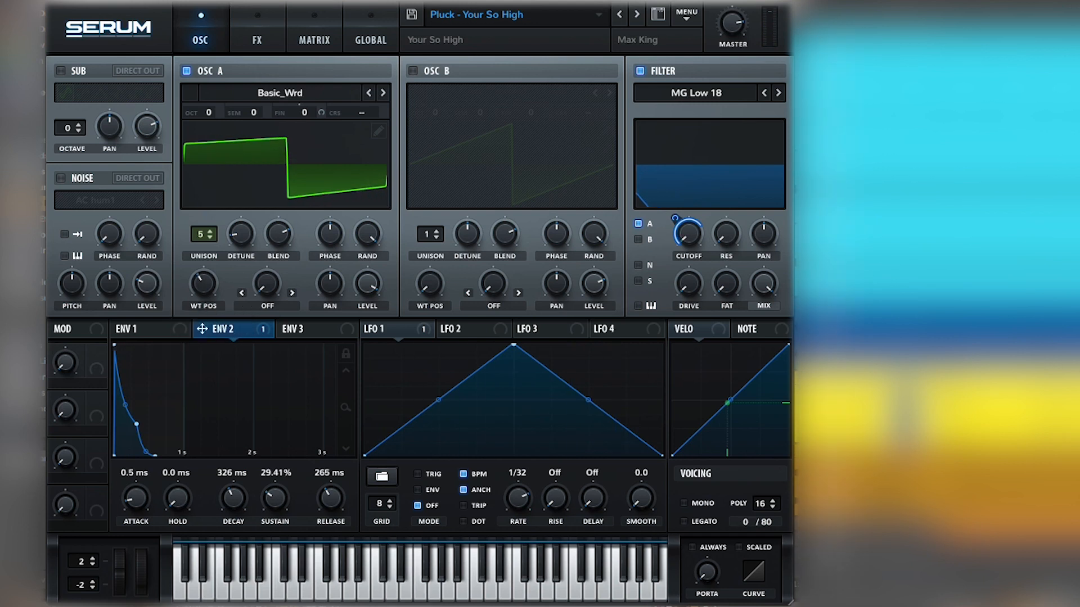
mouse_move(205, 283)
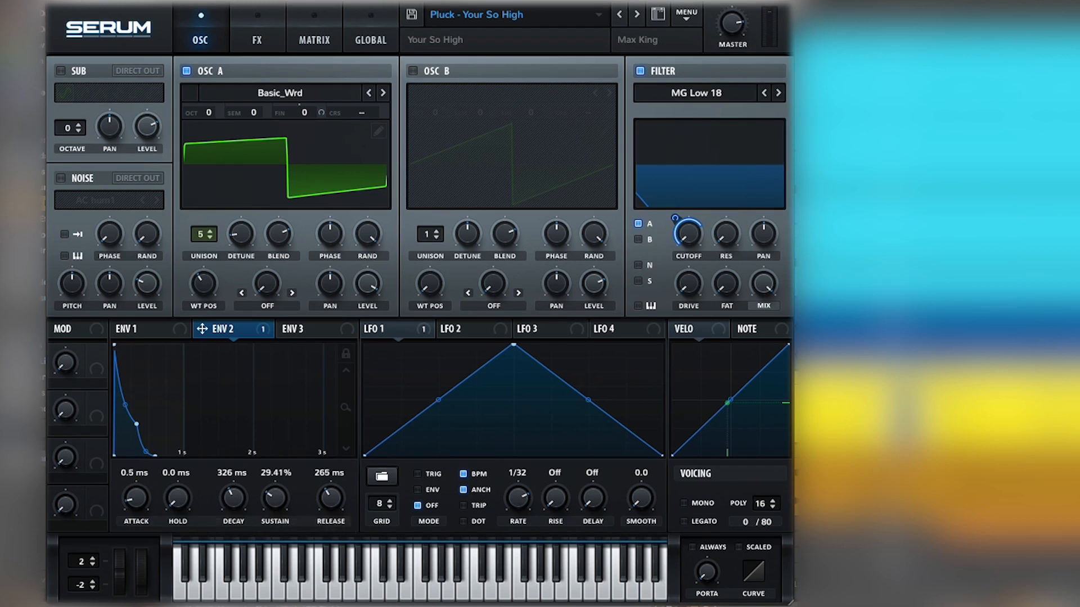
Step: Set Env 2's sustain to 33.55% and assign Env 2 as the modulator of the filter cutoff
drag(275, 498, 275, 492)
drag(202, 329, 687, 234)
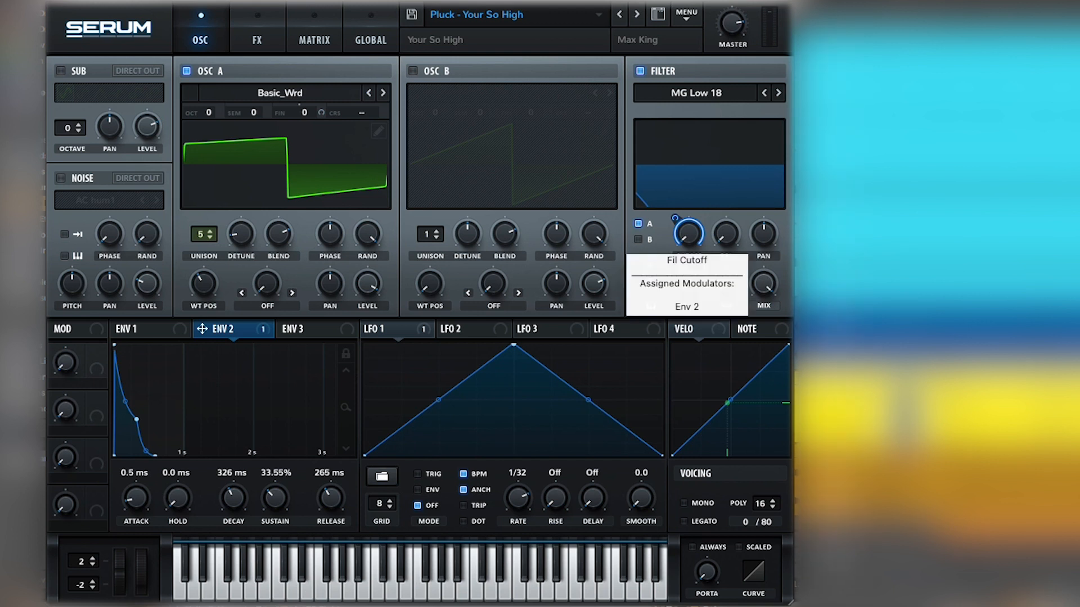
drag(675, 219, 670, 247)
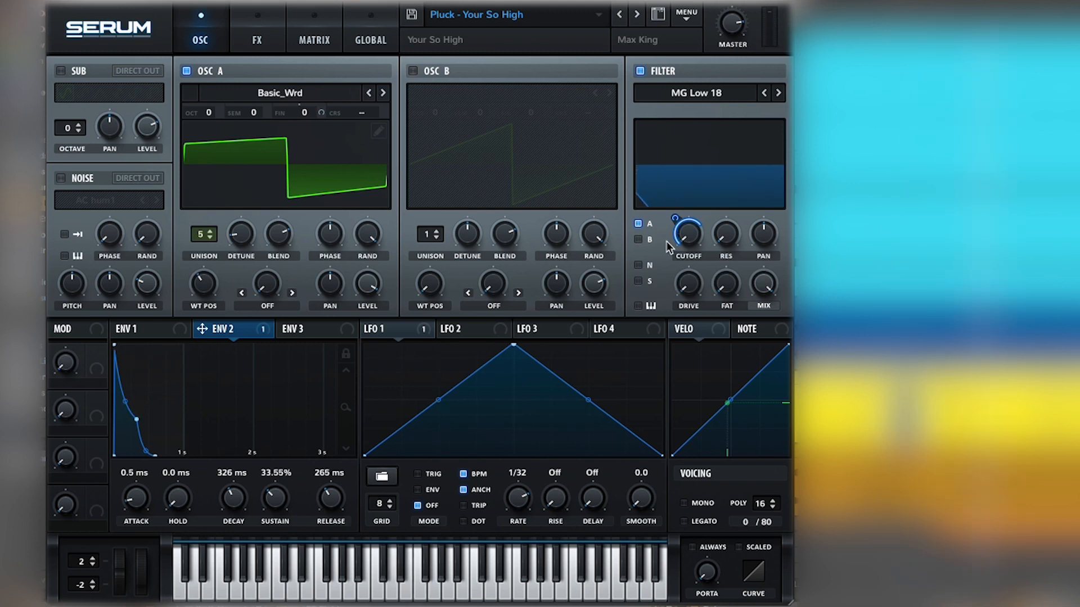
mouse_move(673, 223)
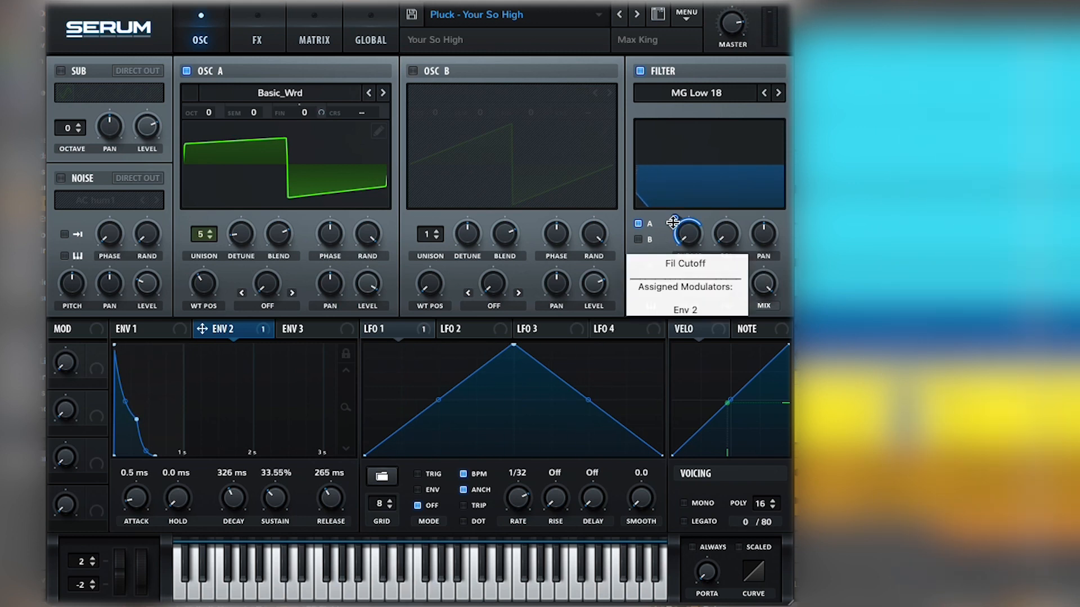
click(673, 223)
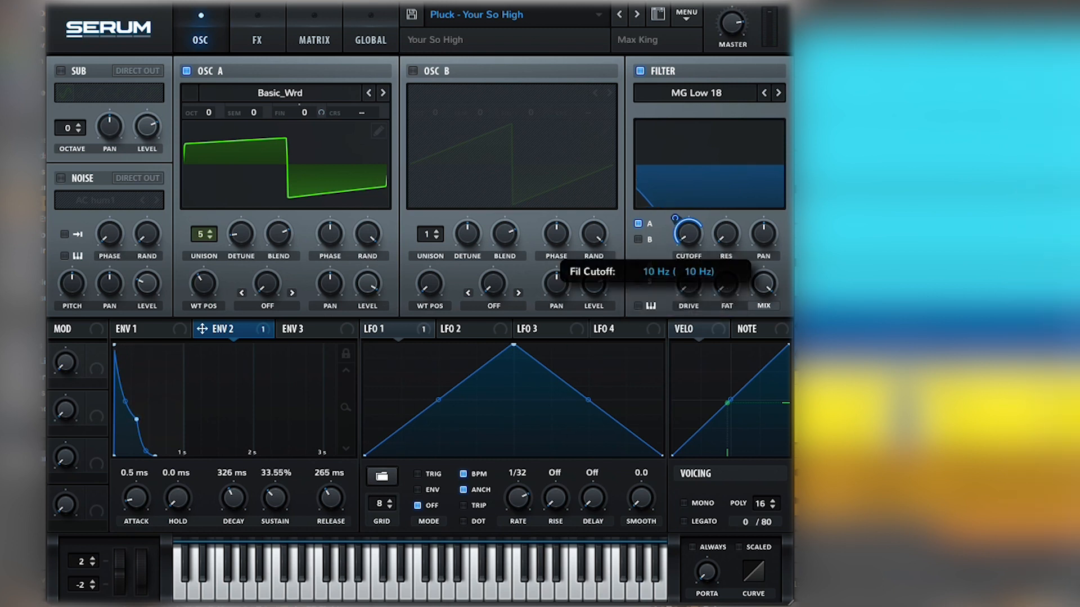
Step: Fine-tune the MG Low 18 filter's cutoff, resonance and drive
drag(688, 233, 726, 230)
click(726, 234)
drag(688, 283, 688, 266)
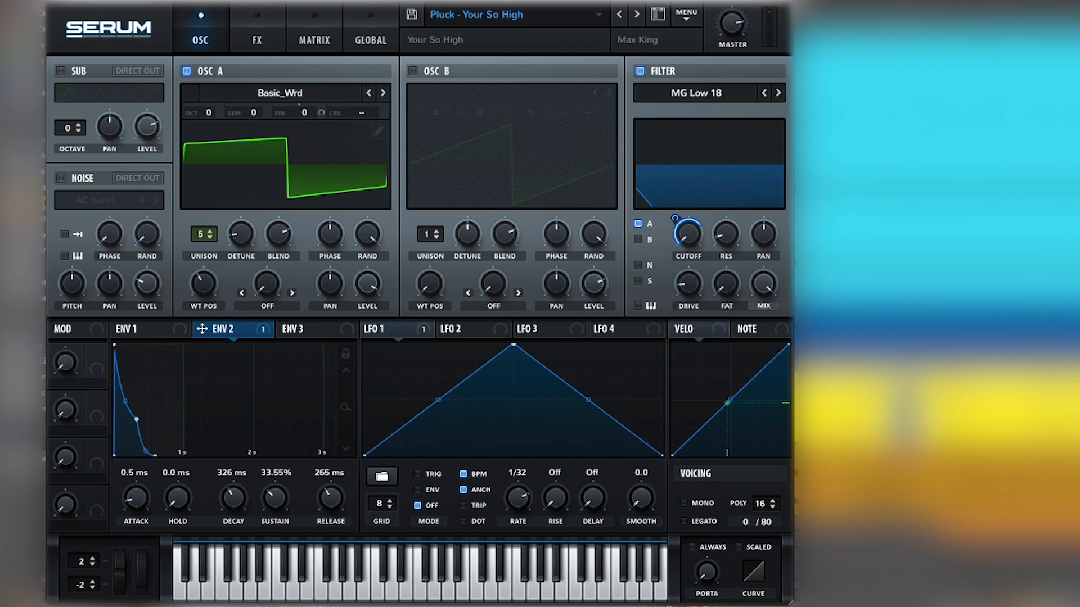
Step: Turn off Serum's internal delay and reverb effects
click(257, 40)
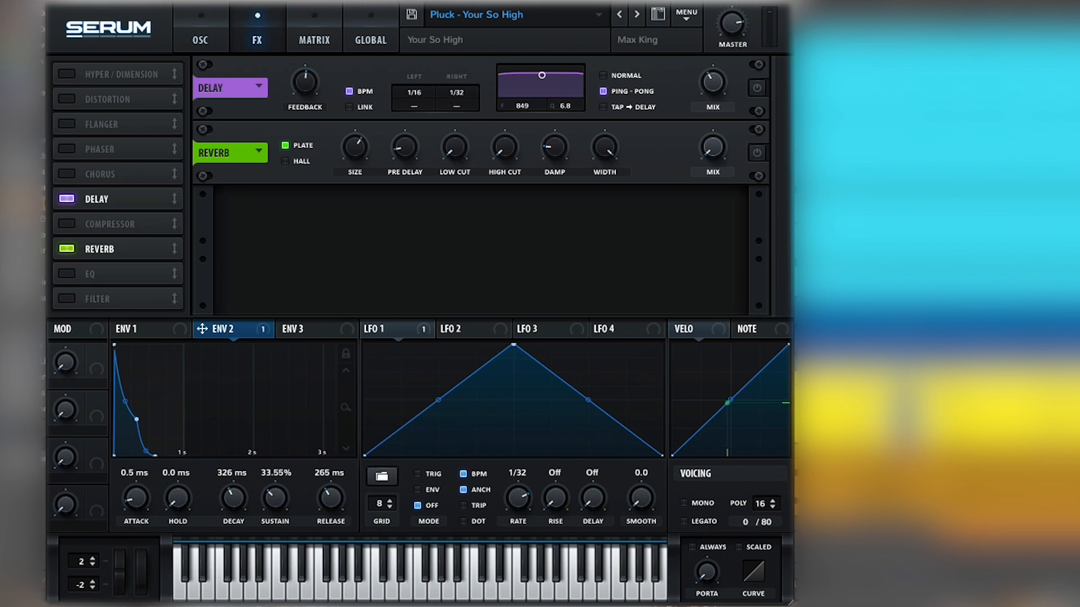
click(67, 199)
click(66, 249)
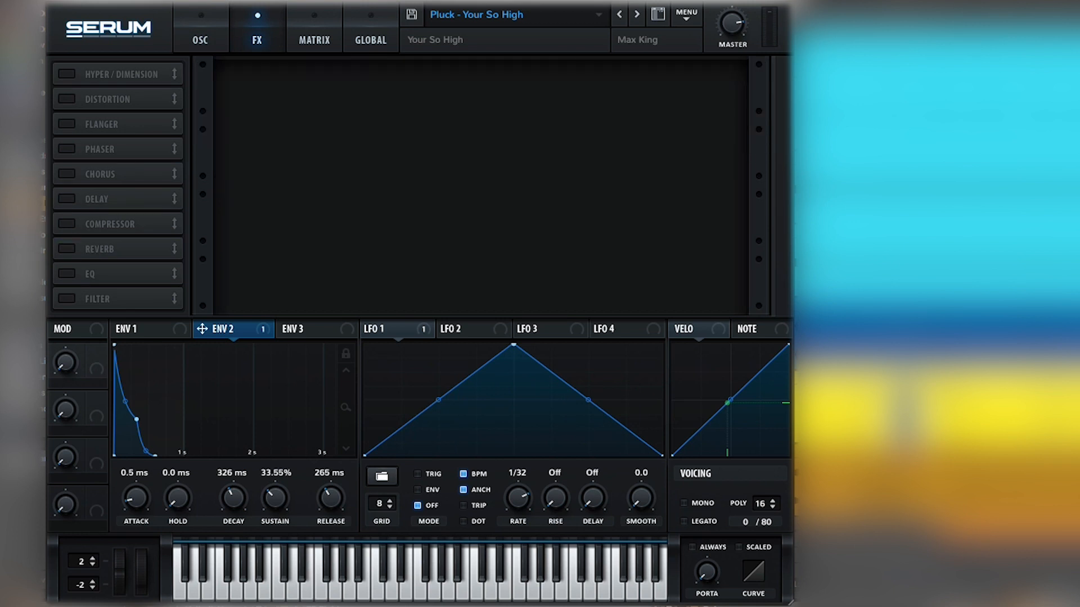
Step: Adjust oscillator A's unison voice count and its detune amount
click(203, 26)
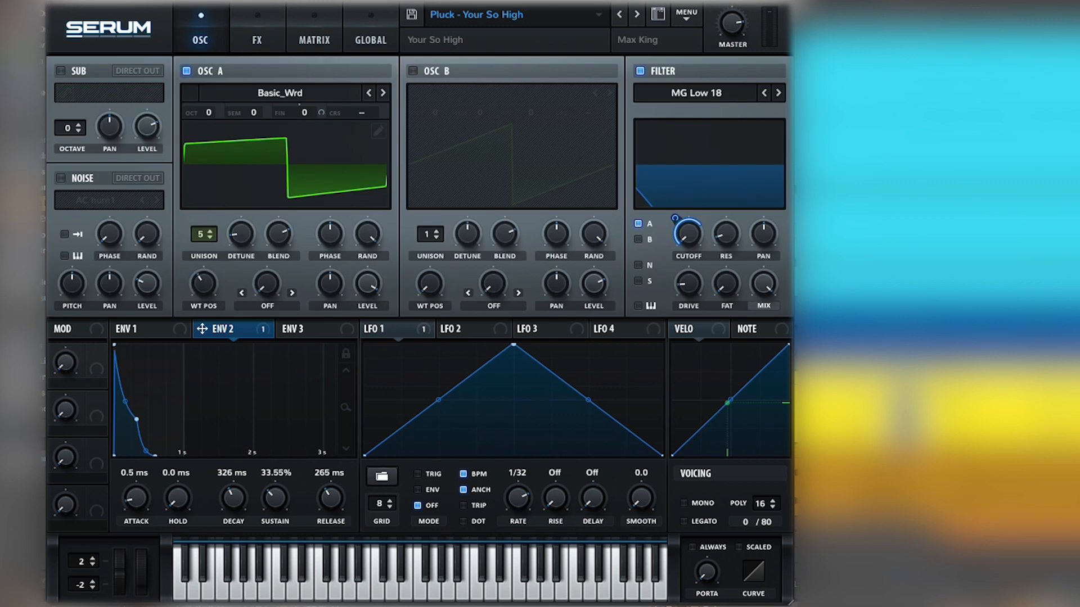
drag(205, 234, 204, 262)
drag(204, 234, 204, 200)
mouse_move(240, 233)
mouse_down()
mouse_move(241, 205)
mouse_move(240, 288)
mouse_move(240, 235)
mouse_up()
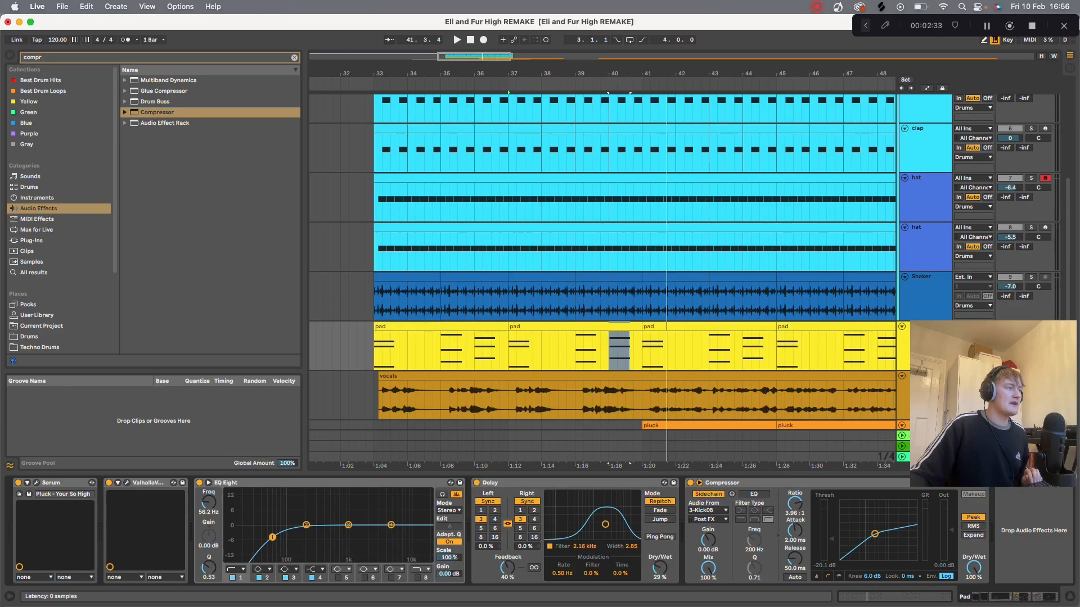
Step: Bypass the pad's Valhalla reverb, EQ Eight, Delay and Compressor and play the pad without effects
click(109, 483)
click(200, 483)
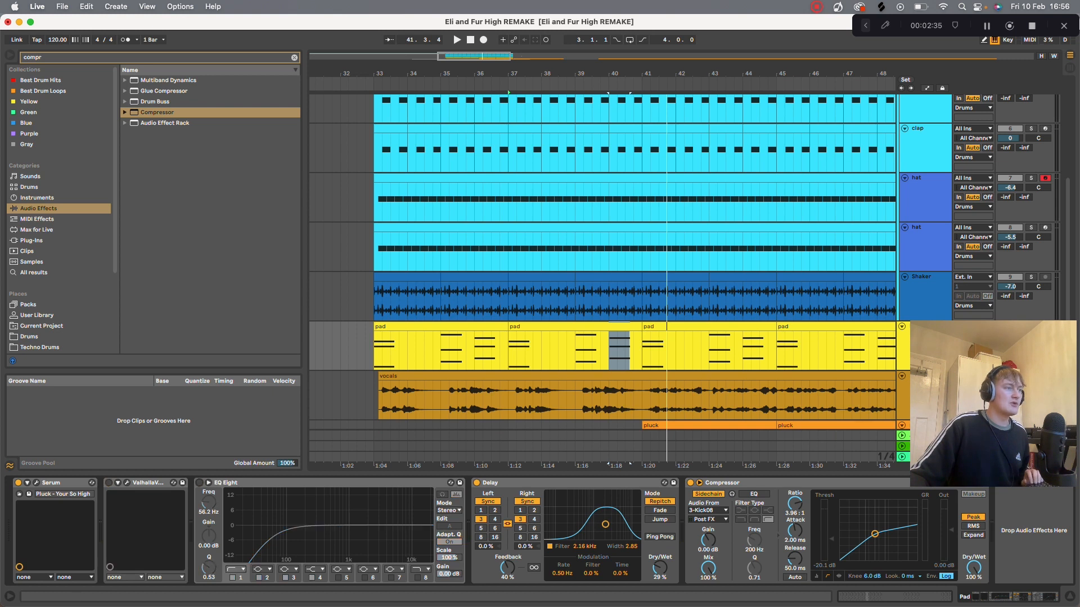
click(476, 483)
click(690, 483)
key(space)
key(space)
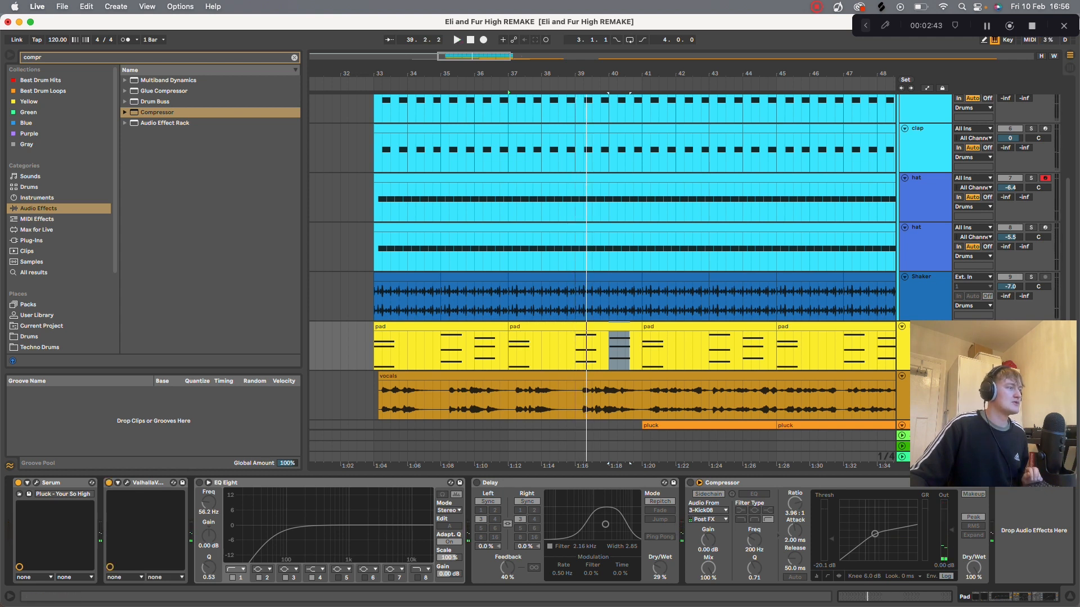
Step: Open the pad's ValhallaVintageVerb and examine its settings and preset list
click(127, 483)
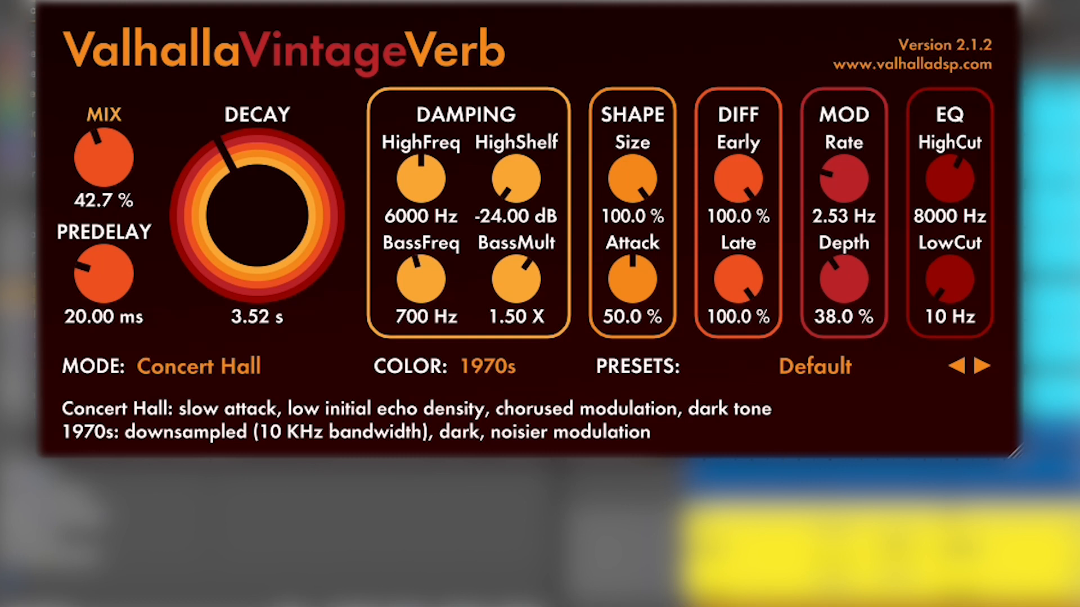
click(816, 366)
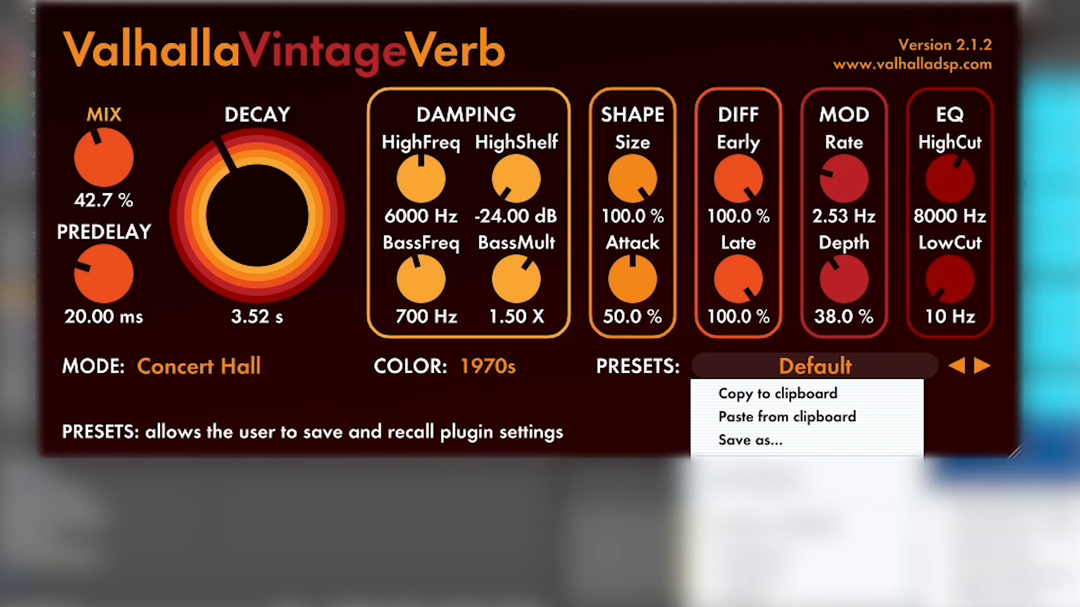
mouse_move(806, 604)
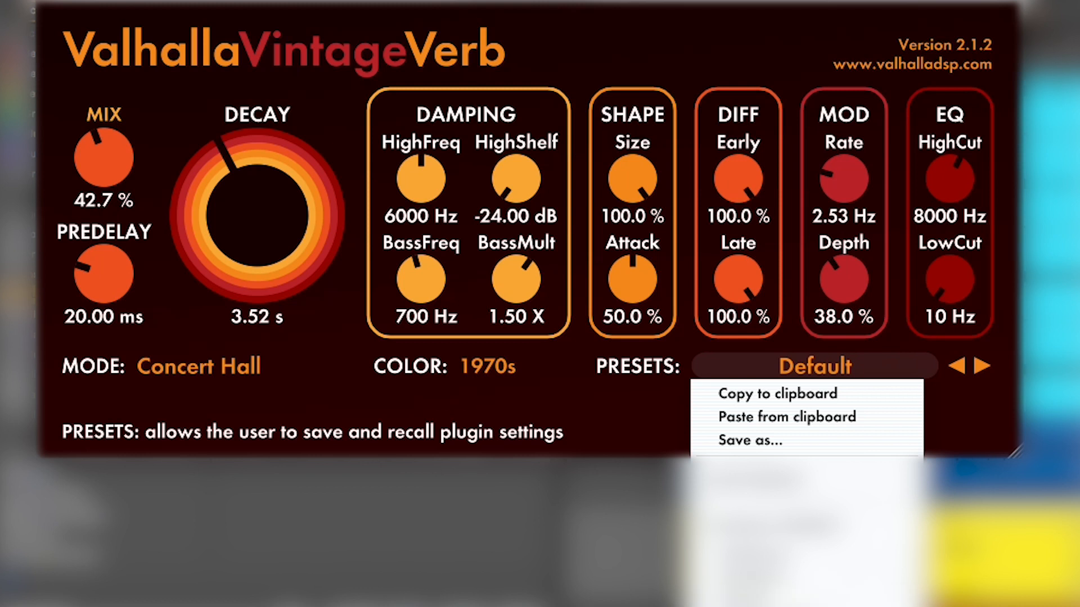
key(Escape)
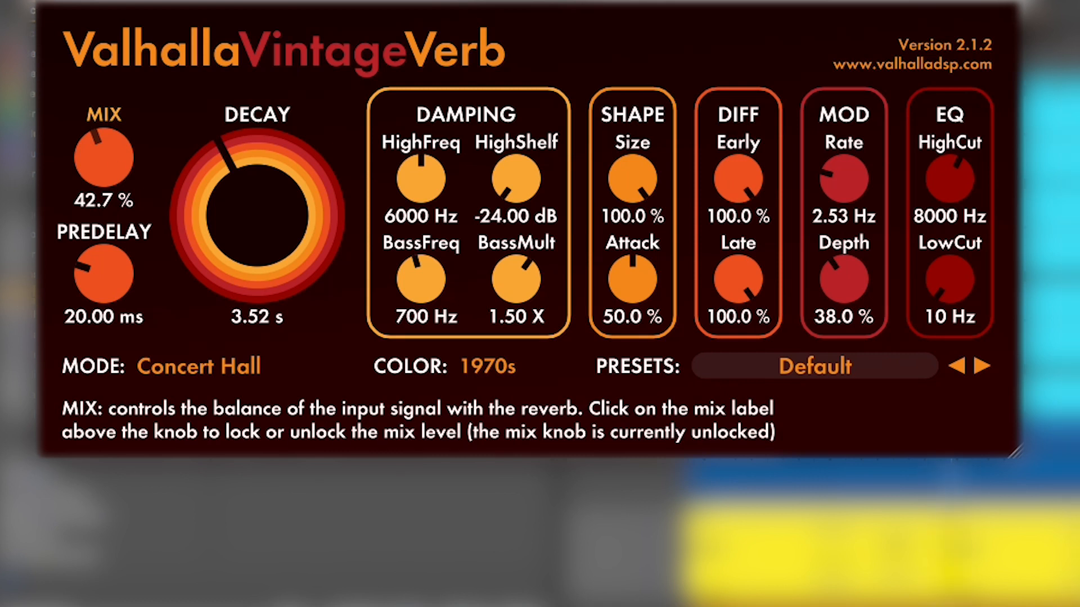
Step: Adjust the reverb's mix and decay, trying a 67.8% mix with a 3.99 s decay before lowering the mix again
drag(113, 162, 112, 91)
mouse_move(257, 216)
mouse_down()
mouse_move(257, 162)
mouse_move(257, 212)
mouse_up()
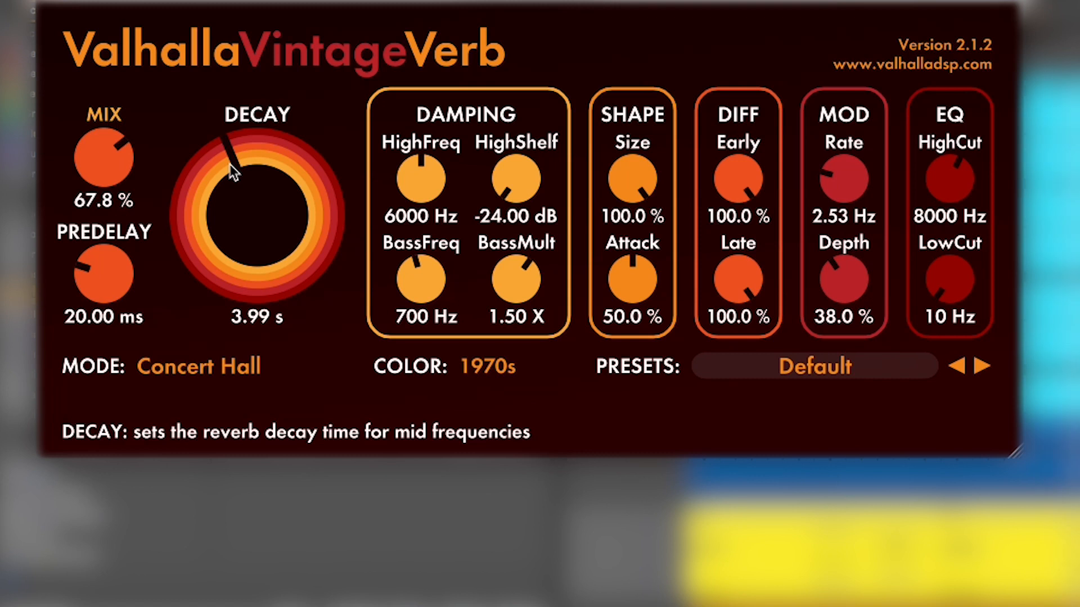
mouse_move(240, 199)
mouse_down()
mouse_move(241, 217)
mouse_move(240, 198)
mouse_up()
drag(103, 158, 104, 216)
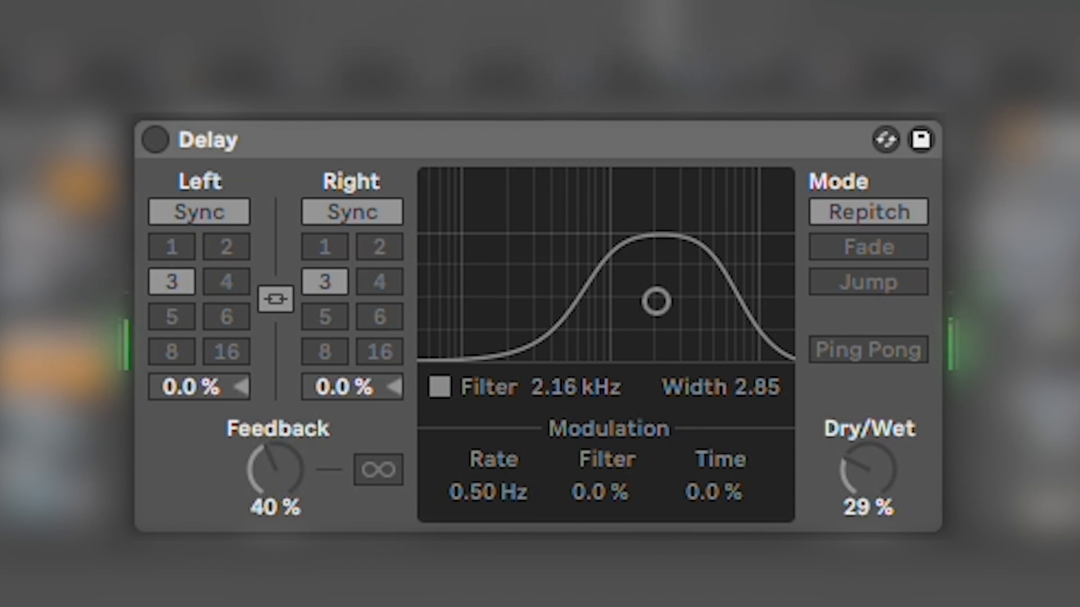
Step: Re-enable the pad's Delay with its dry/wet set to 40%, and switch the sidechained Compressor back on
click(163, 142)
mouse_move(869, 470)
mouse_down()
mouse_move(869, 458)
mouse_move(879, 488)
mouse_up()
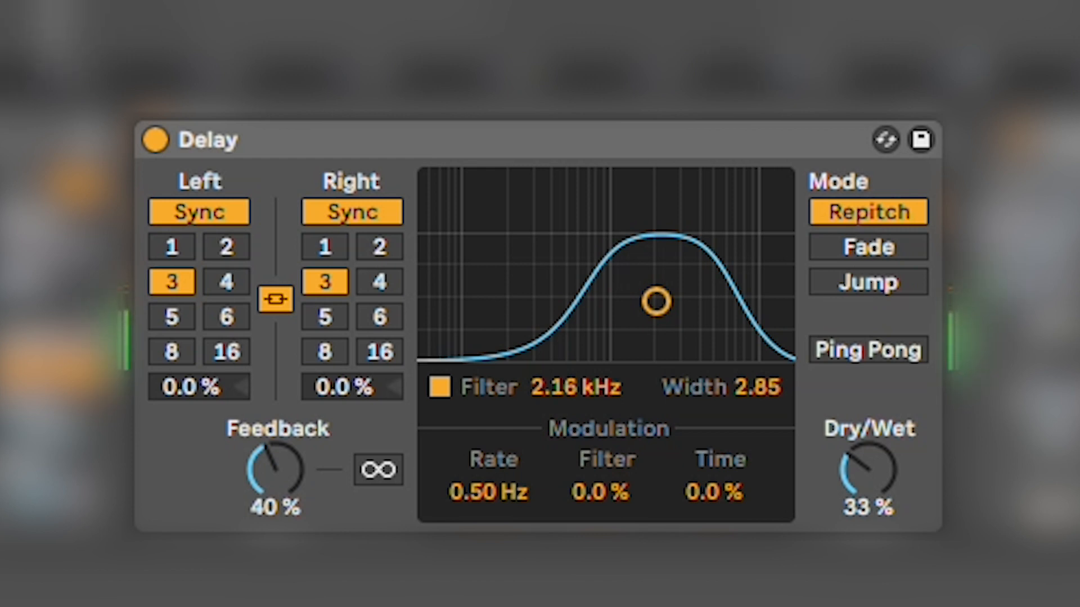
click(276, 469)
mouse_move(869, 469)
mouse_down()
mouse_move(869, 385)
mouse_move(868, 451)
mouse_up()
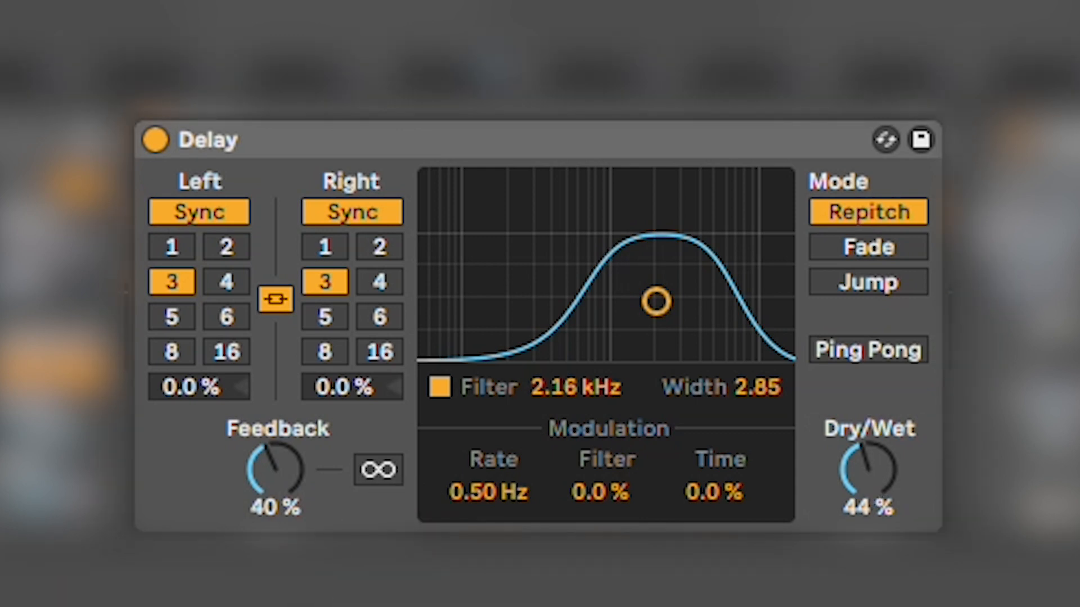
drag(868, 469, 868, 419)
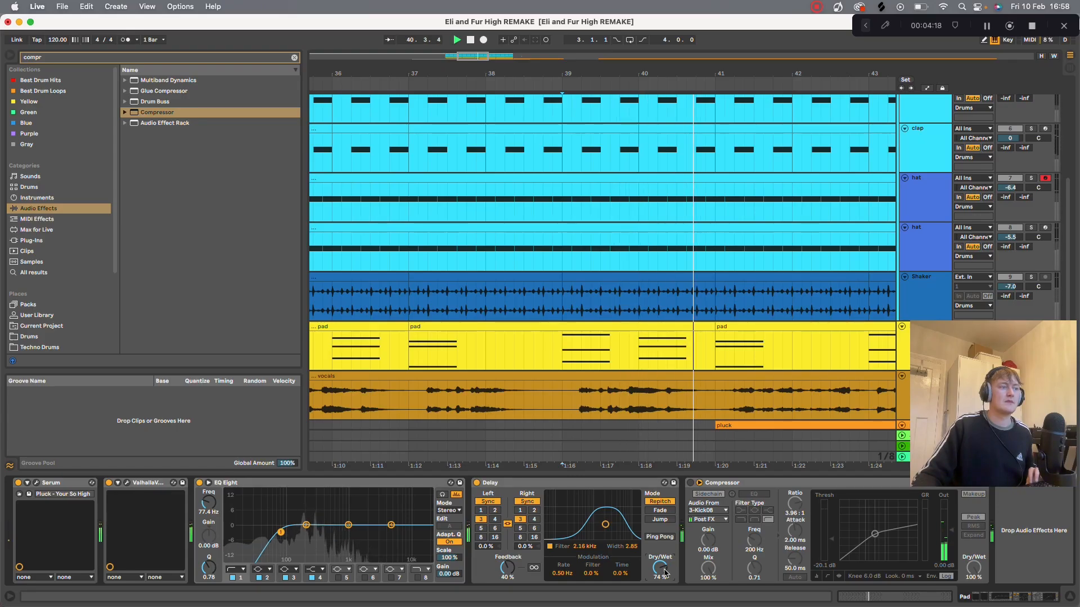
mouse_move(665, 572)
mouse_down()
mouse_move(665, 589)
mouse_move(659, 566)
mouse_up()
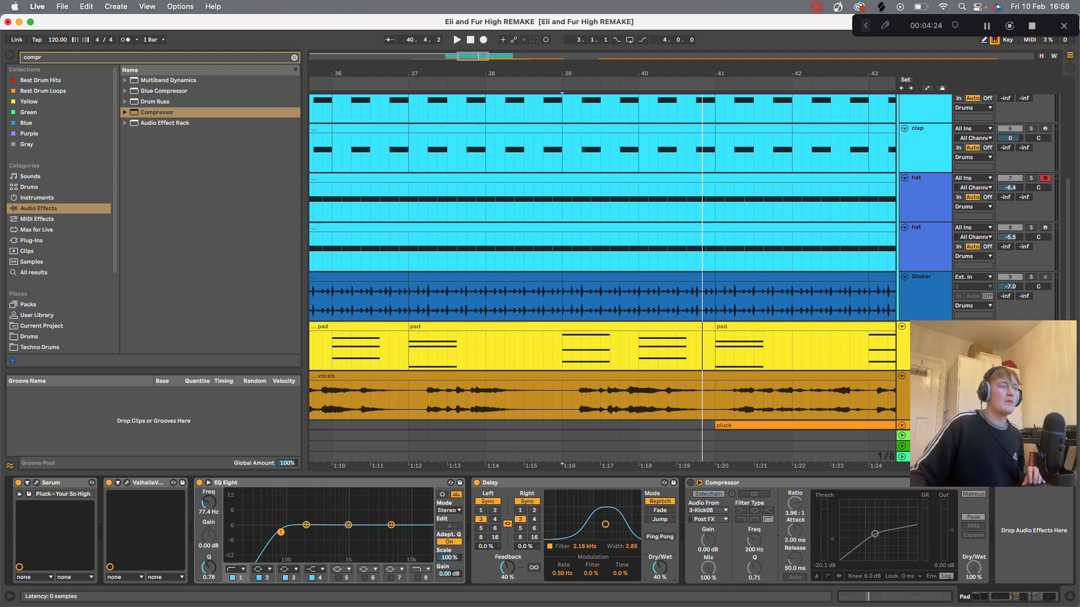
click(690, 483)
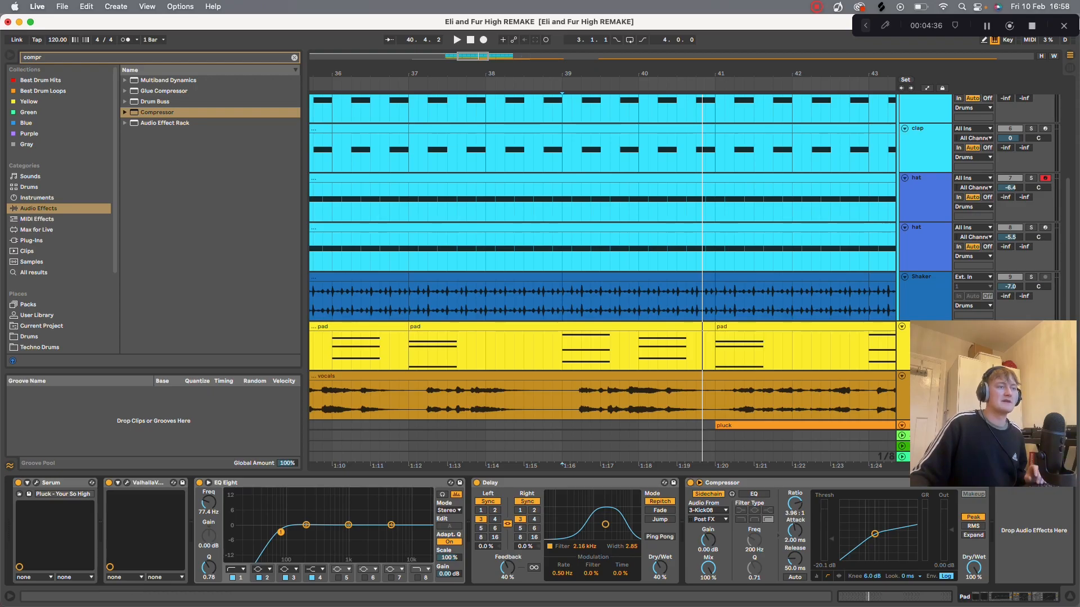
Step: Solo and play the 2 Serum bass track, followed by the whole 1 Group with the kick
click(748, 474)
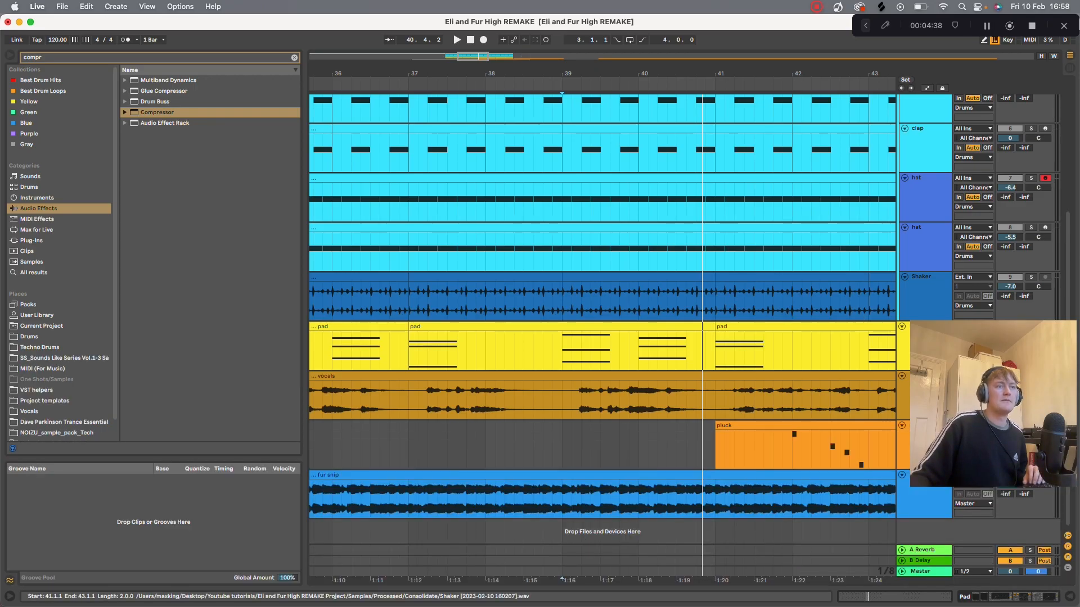
scroll(602, 281, up, 5)
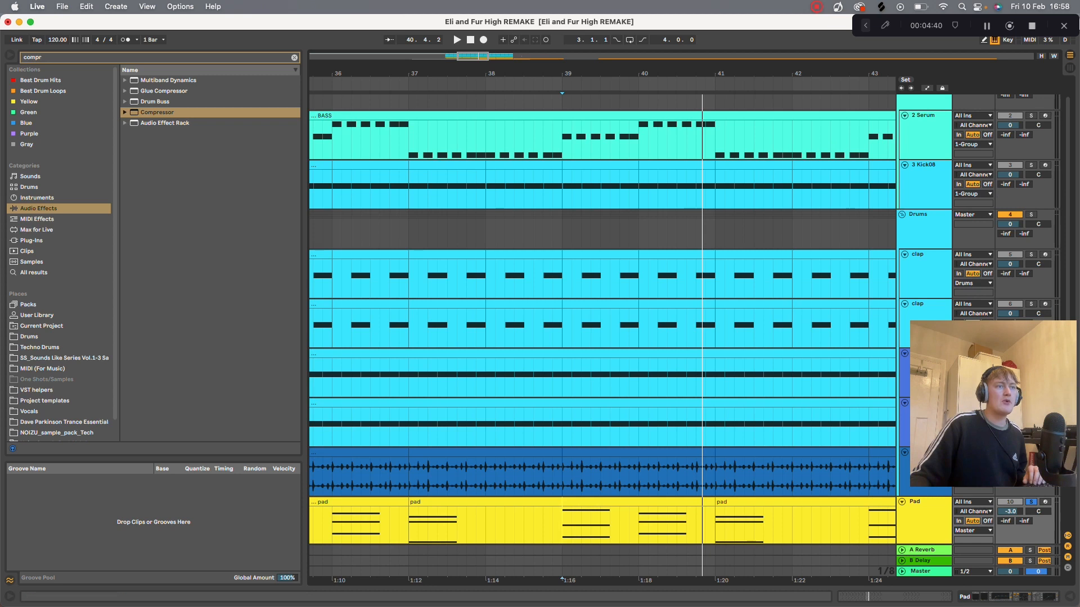
scroll(926, 235, up, 1)
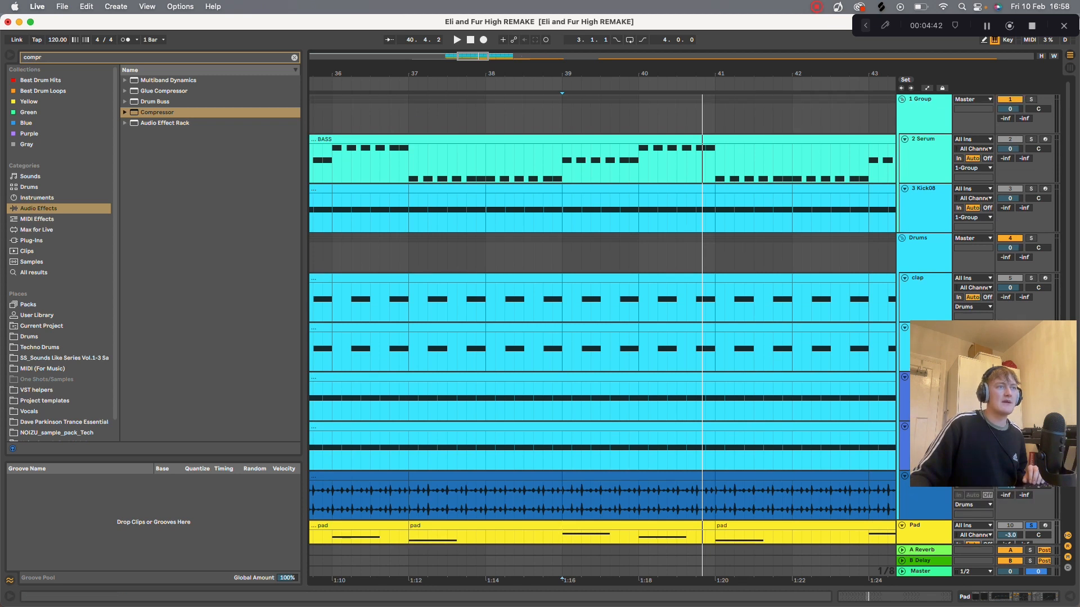
double_click(929, 168)
click(1031, 139)
key(space)
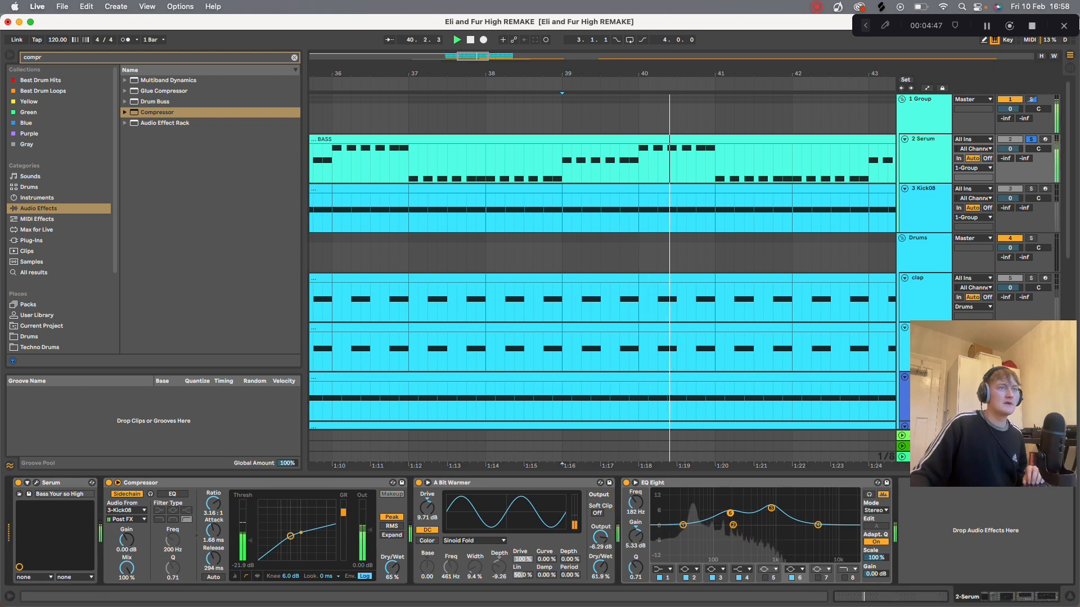
click(1031, 100)
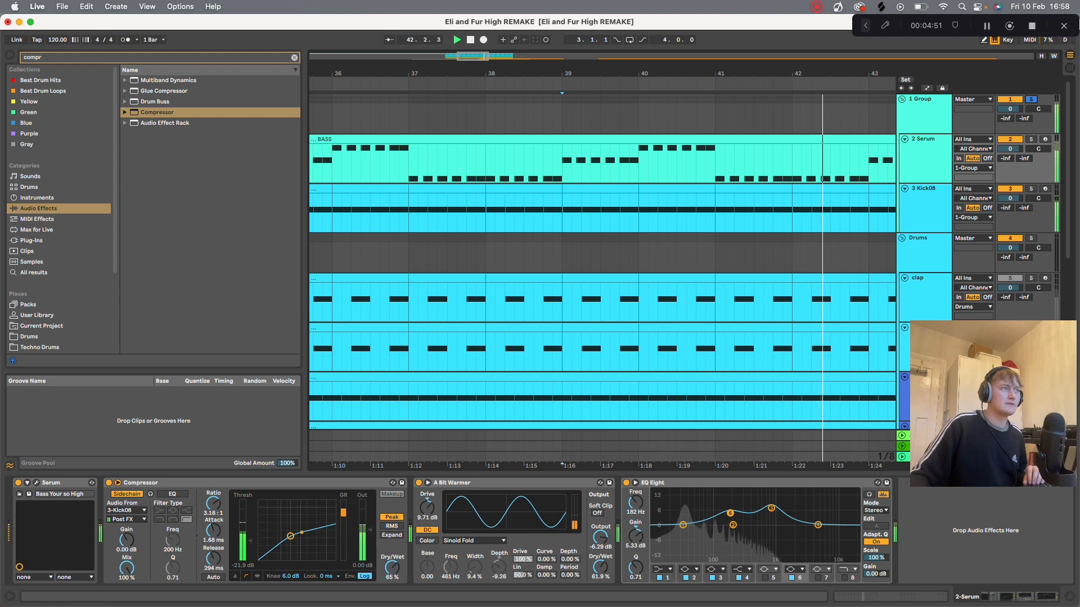
Step: Stop playback and open the BASS clip on the 2 Serum track to view its note pattern
scroll(584, 253, down, 5)
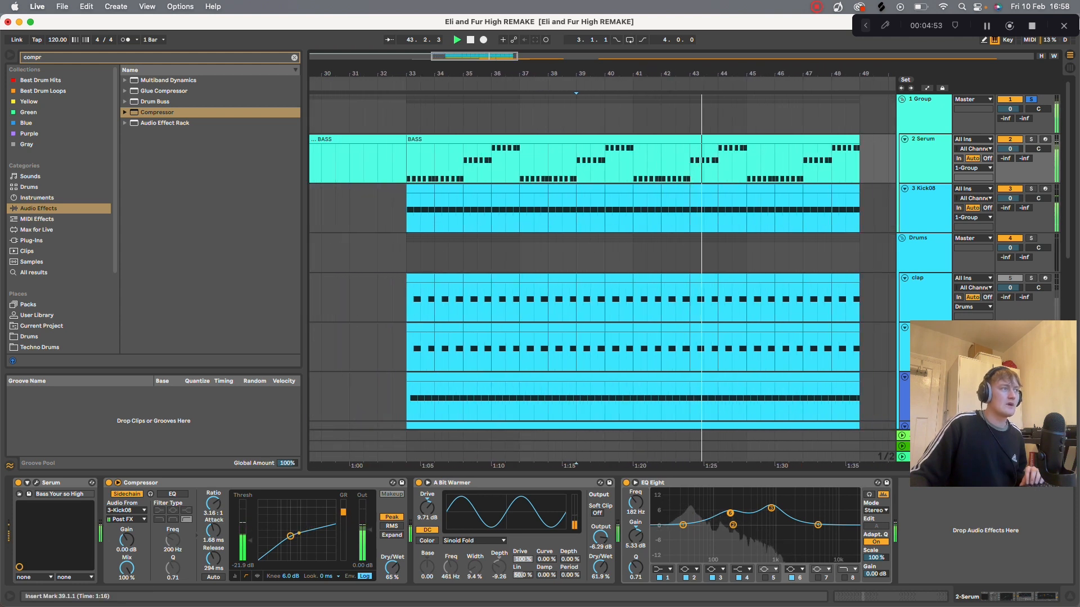
click(575, 211)
key(space)
double_click(576, 139)
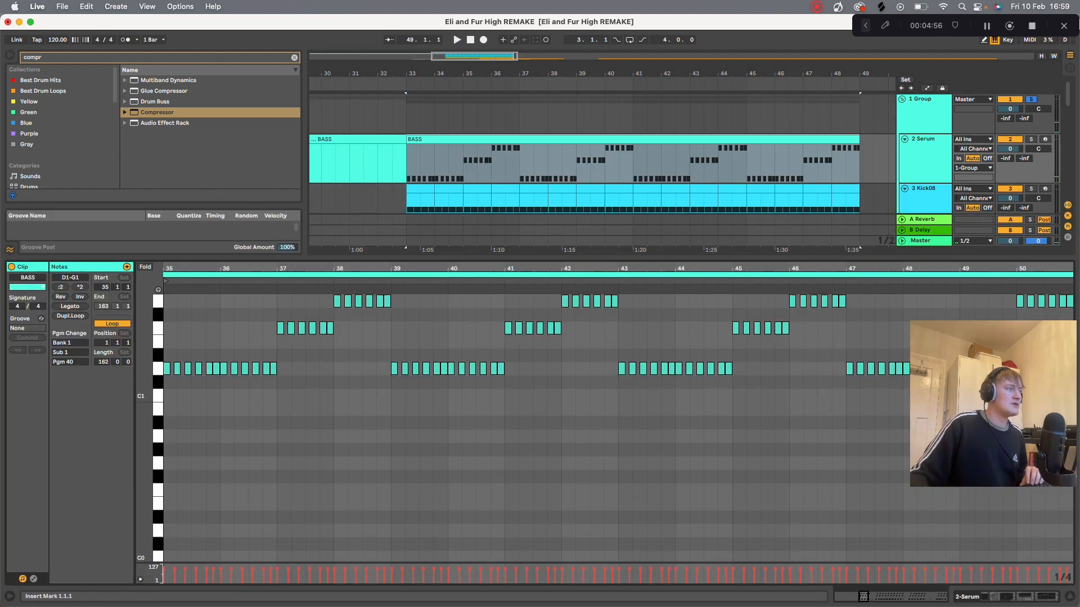
scroll(575, 428, up, 3)
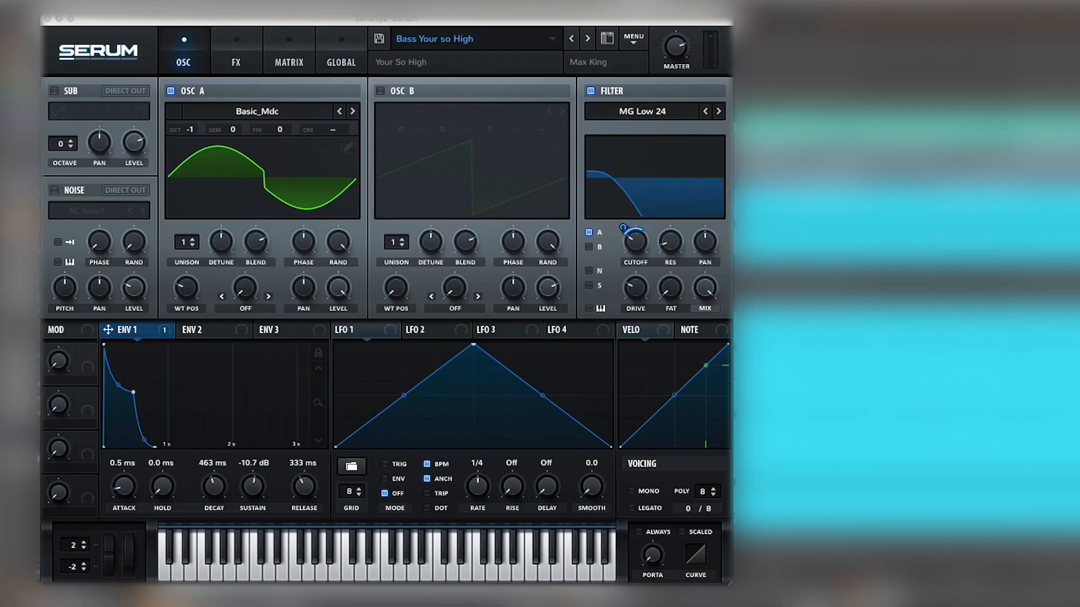
Step: Check oscillator A's wavetable categories in the bass patch and lower its wavetable position within Basic_Mdc
click(257, 110)
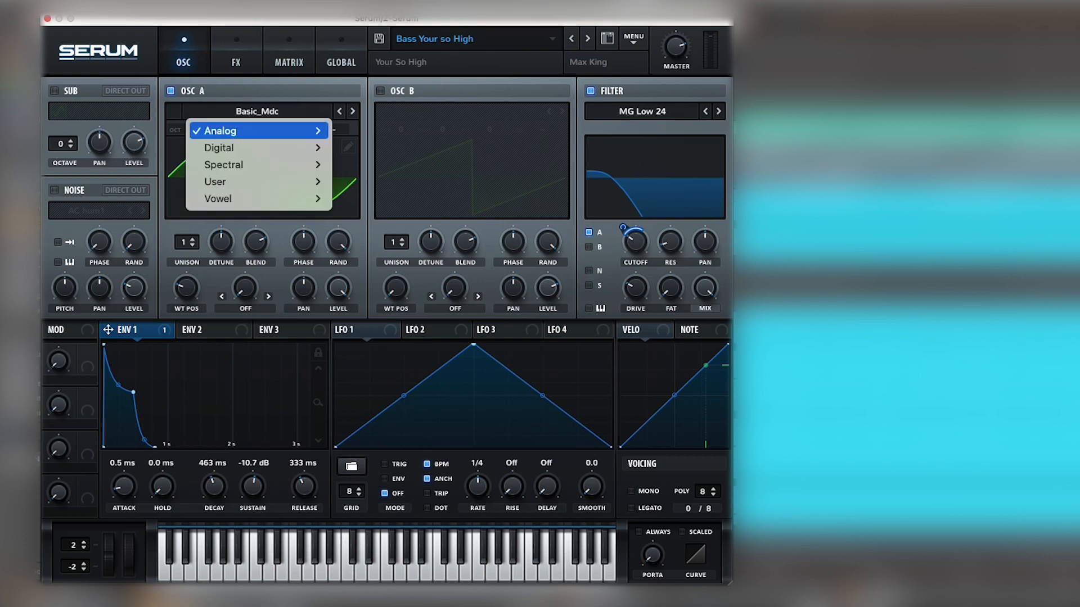
mouse_move(292, 131)
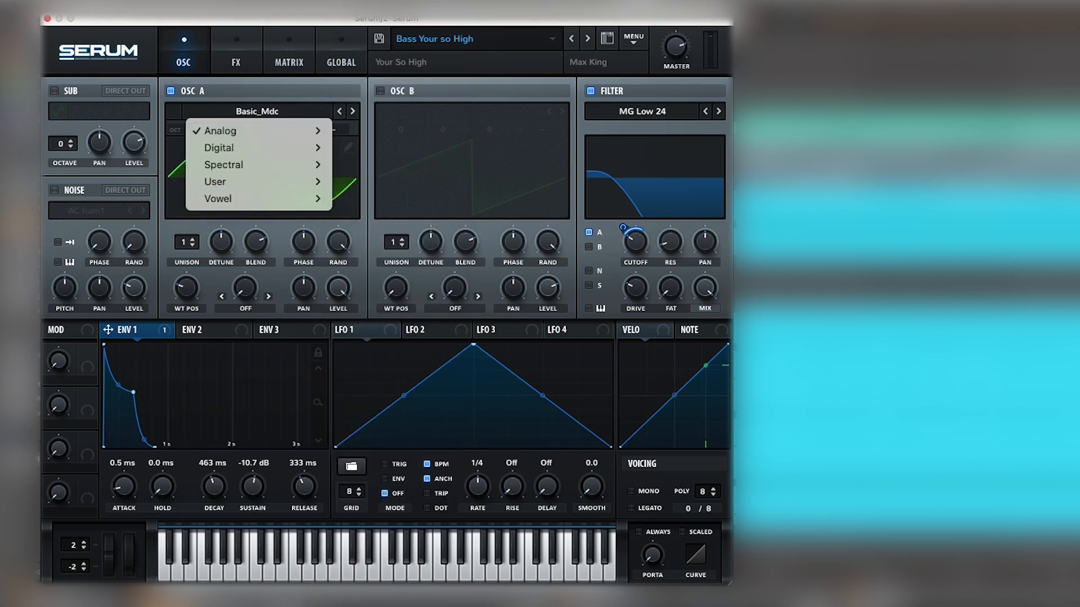
key(Escape)
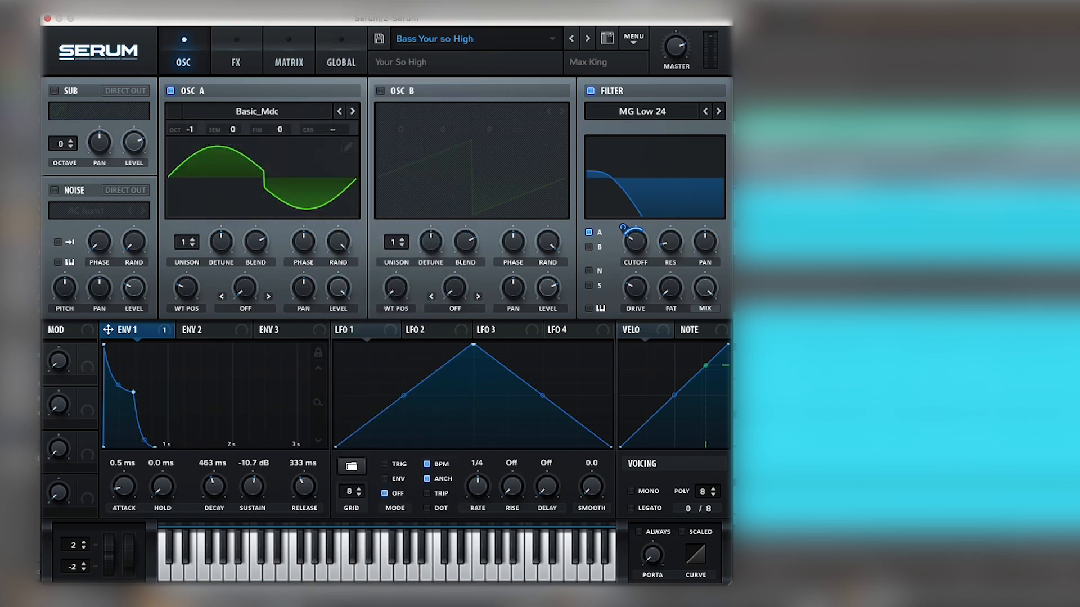
mouse_move(185, 288)
mouse_down()
mouse_move(185, 310)
mouse_move(186, 302)
mouse_up()
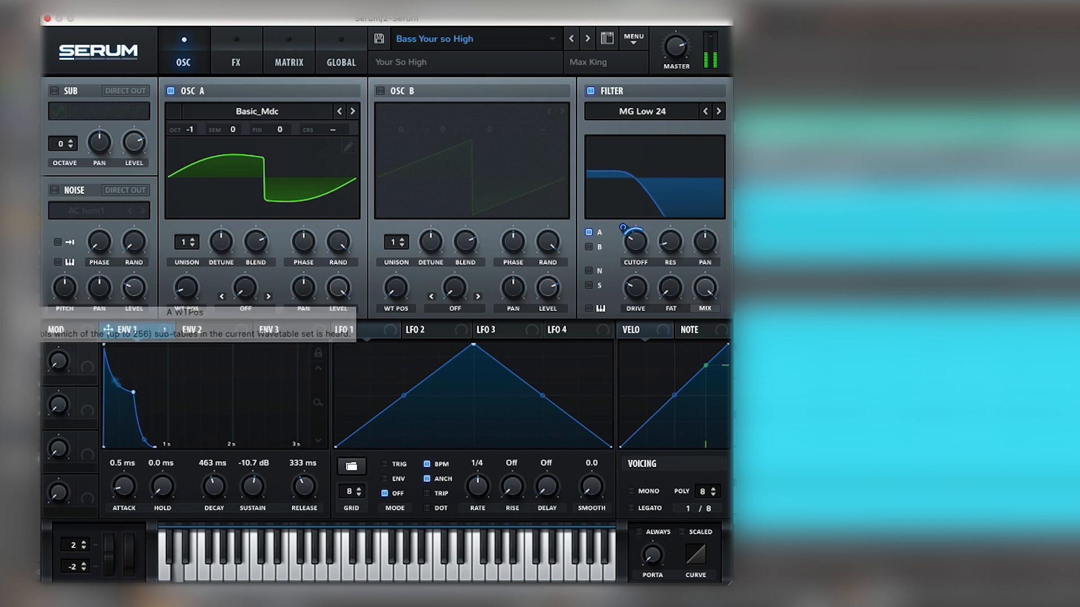
key(XF86AudioLowerVolume)
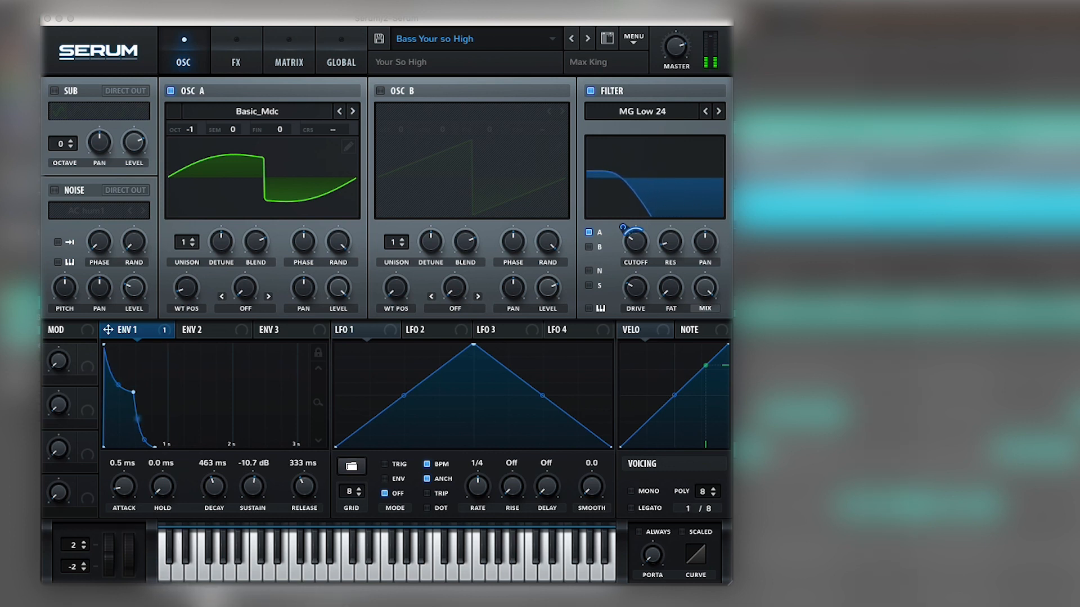
mouse_move(192, 130)
mouse_down()
mouse_move(191, 117)
mouse_move(193, 129)
mouse_up()
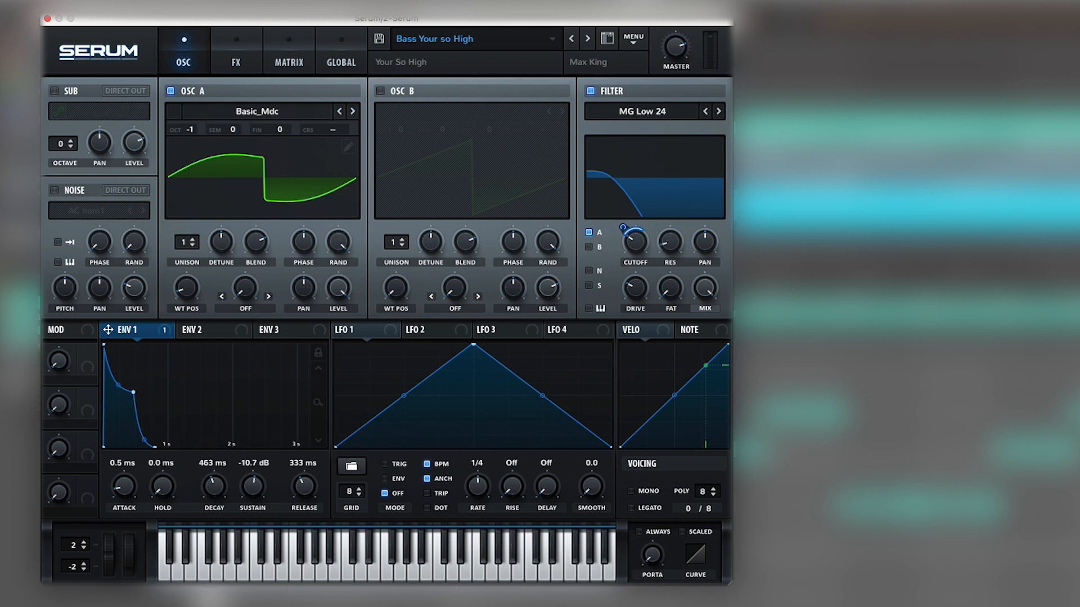
Step: Check the bass patch's filter type and set Env 1's decay to 486 ms and sustain to -14.7 dB
click(657, 115)
click(657, 114)
drag(134, 392, 135, 400)
mouse_move(135, 400)
mouse_down()
mouse_move(134, 447)
mouse_move(134, 363)
mouse_move(134, 403)
mouse_up()
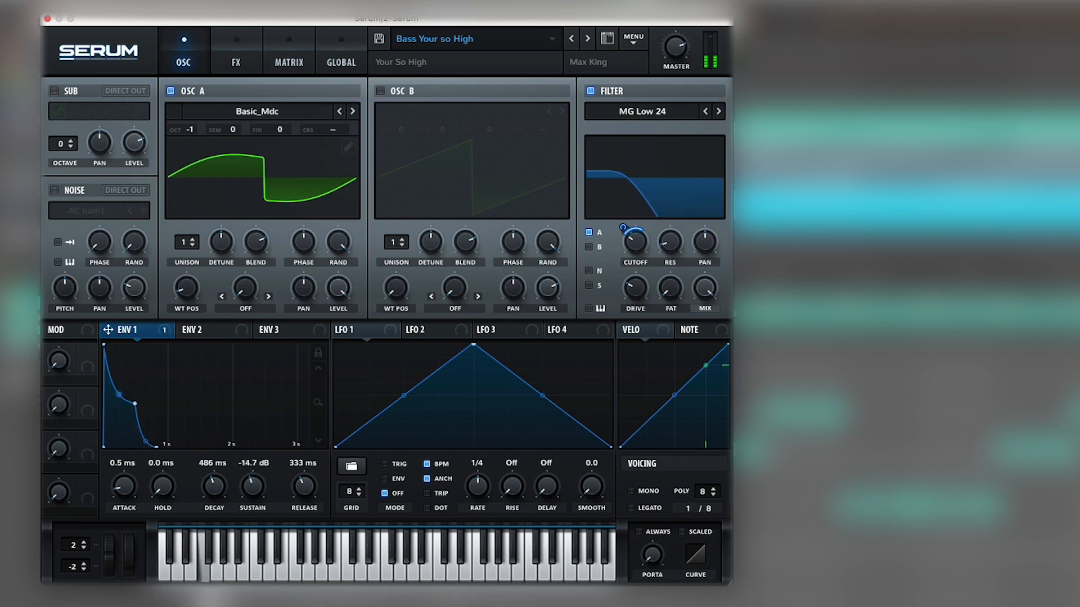
Step: Compare the bass with Serum's Tube distortion off and on, and adjust the distortion's drive
click(236, 62)
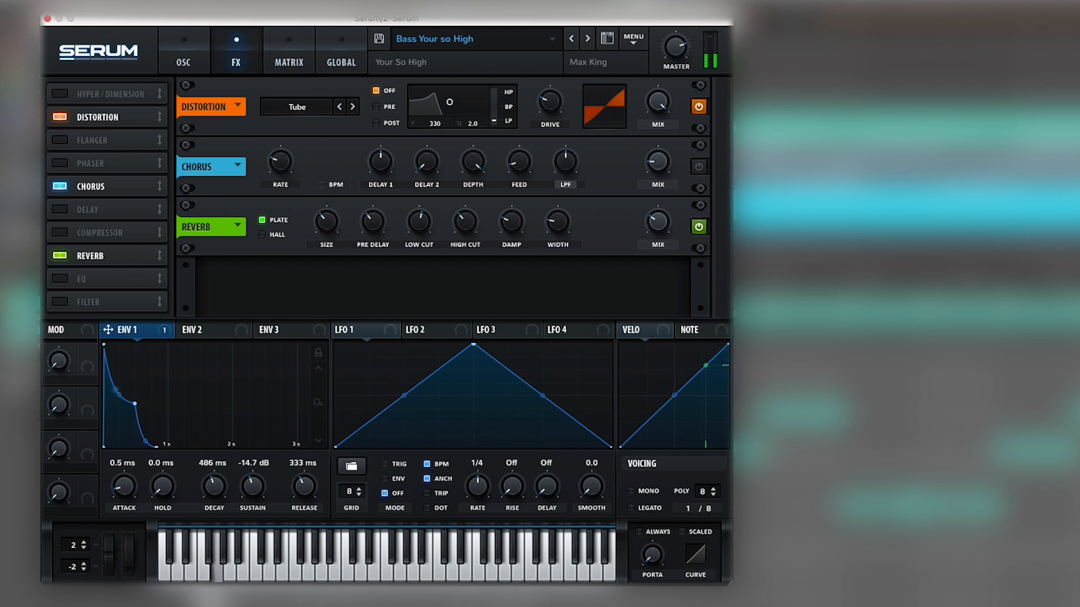
click(699, 106)
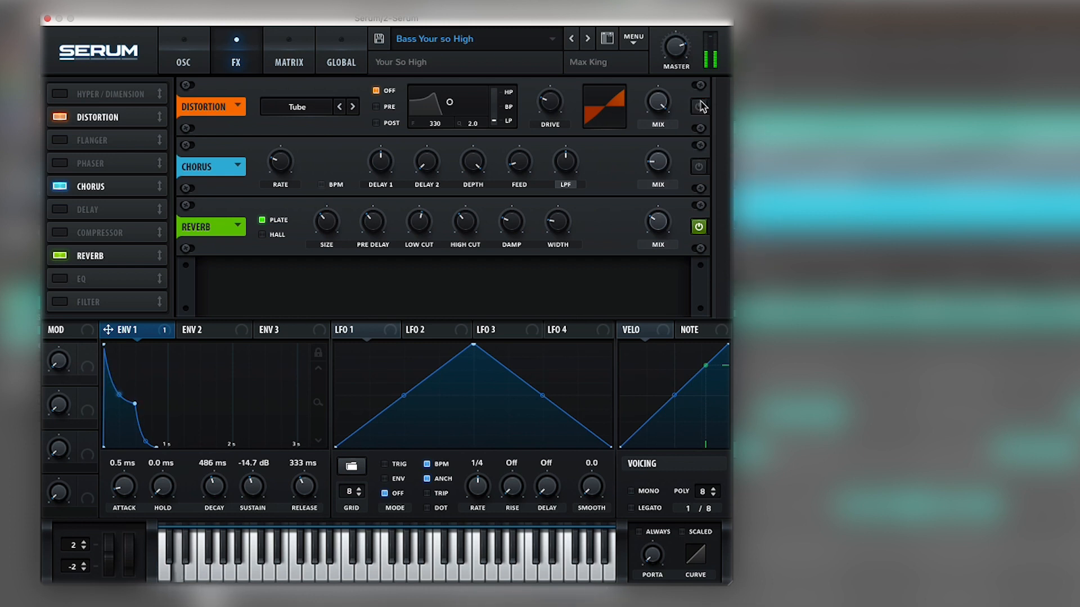
click(699, 107)
mouse_move(550, 102)
mouse_down()
mouse_move(550, 89)
mouse_move(550, 108)
mouse_up()
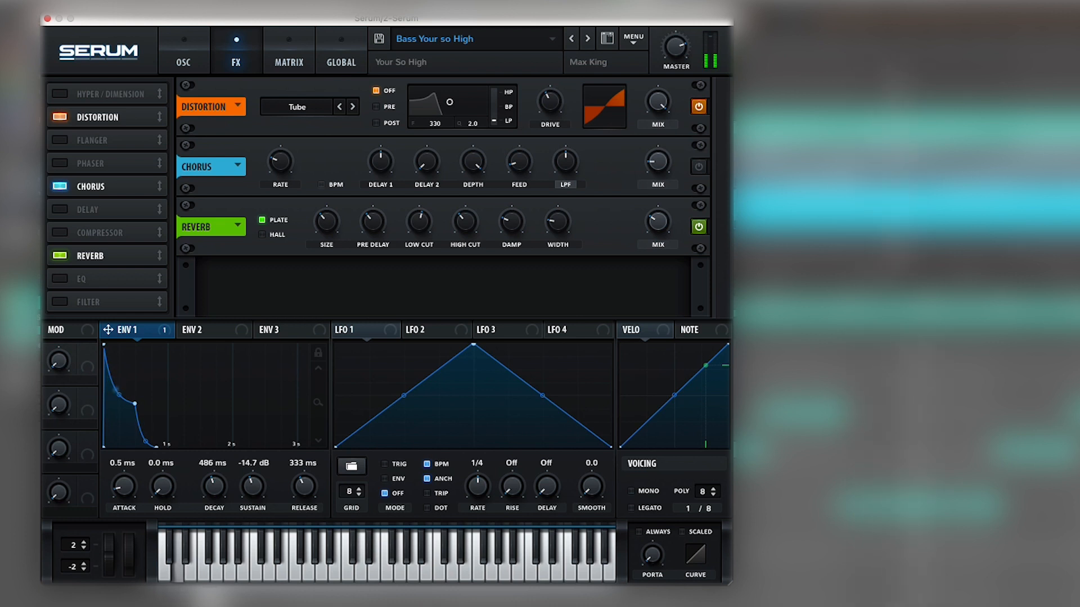
Step: Remove Serum's chorus effect, and compare the reverb off and on while adjusting its low cut
click(60, 186)
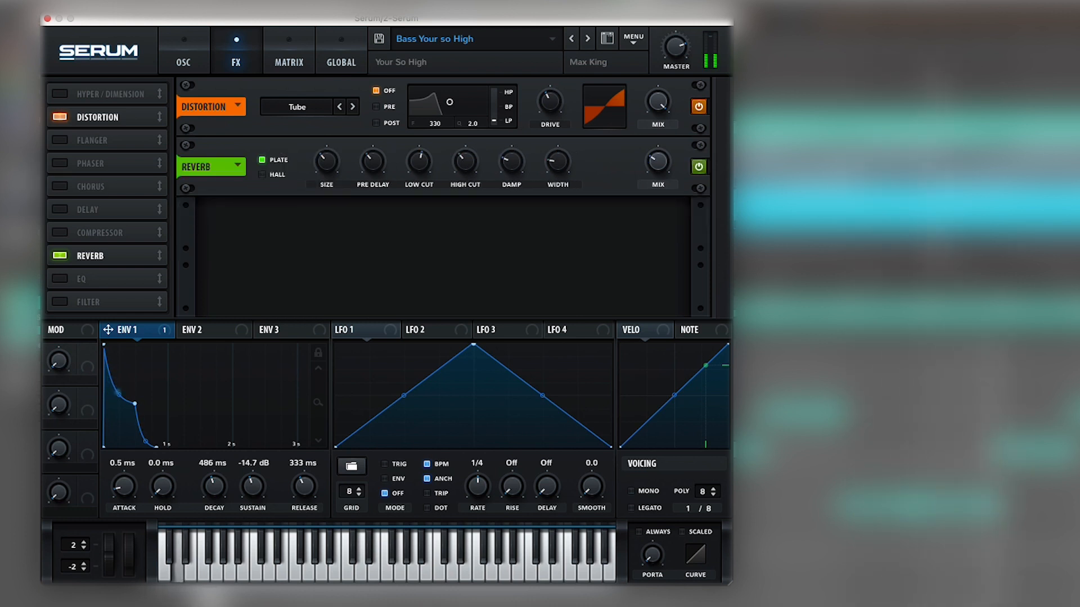
click(698, 166)
mouse_move(419, 161)
mouse_down()
mouse_move(419, 147)
mouse_move(418, 159)
mouse_up()
click(698, 167)
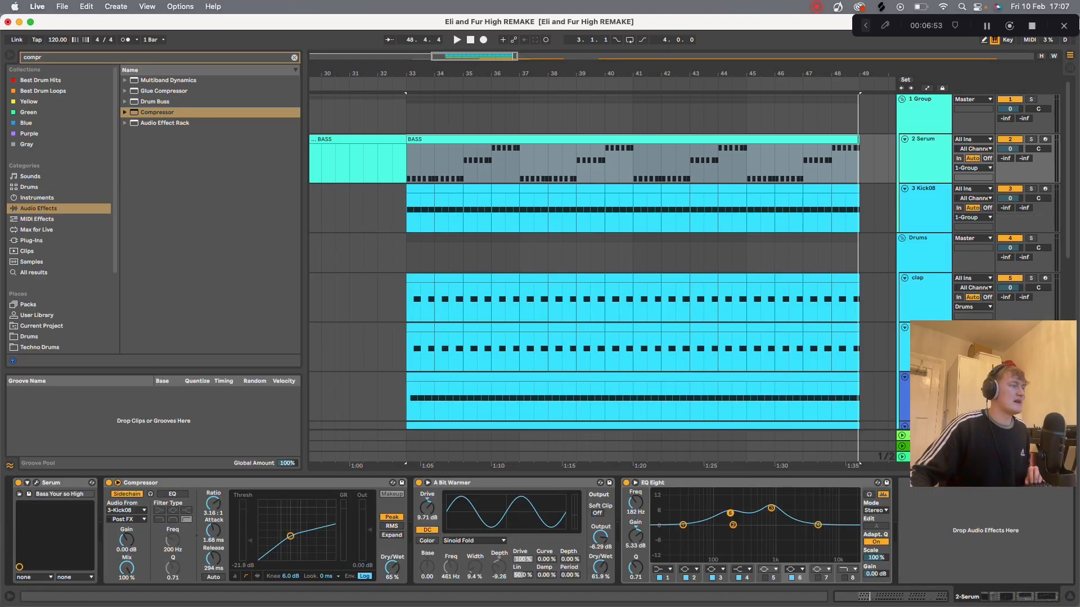
Step: Play the bass and vary the dry/wet amount of the Compressor sidechained to 3-Kick08
key(space)
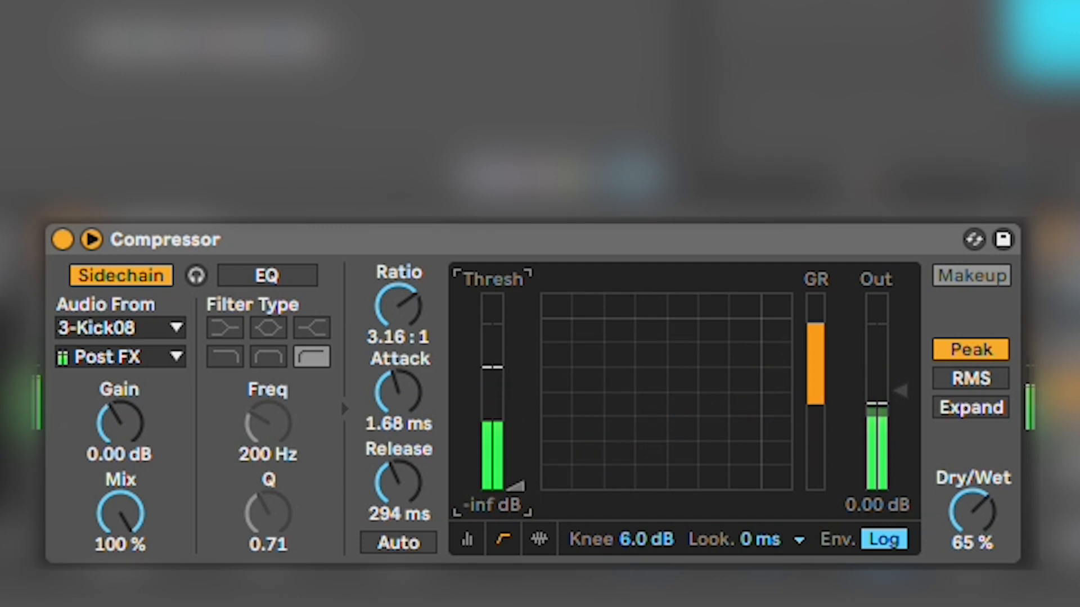
drag(972, 511, 973, 439)
drag(972, 512, 973, 545)
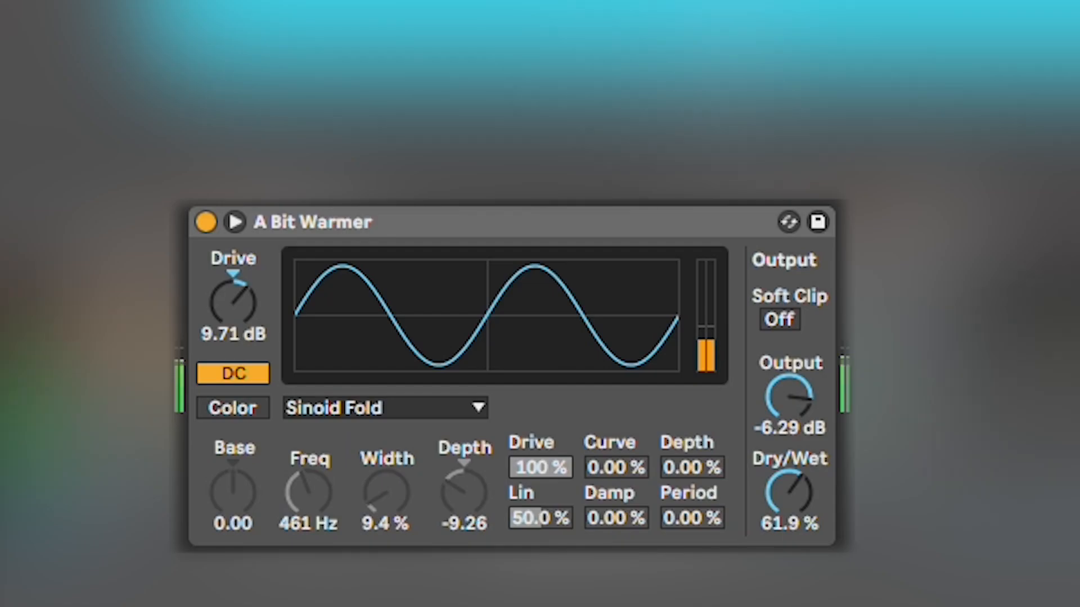
Step: Compare the bass with the A Bit Warmer saturator off and on, and set EQ Eight's band 3 to 825 Hz and 3.60 dB
click(205, 222)
click(206, 222)
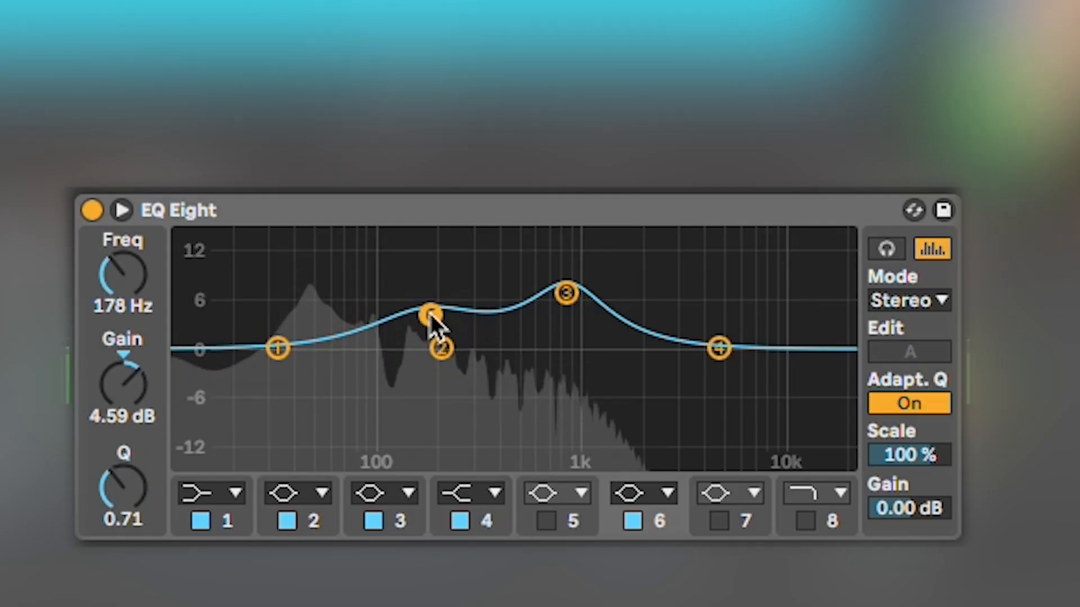
drag(567, 293, 562, 322)
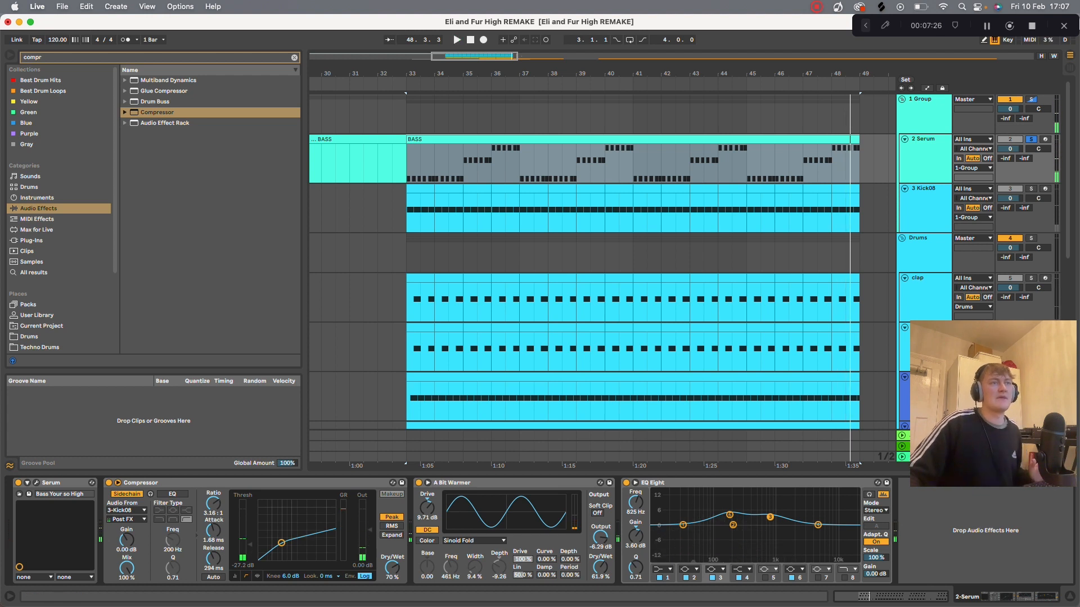
Step: Unsolo the bass to play the full mix, and solo the Drums group to play it alone
click(1031, 140)
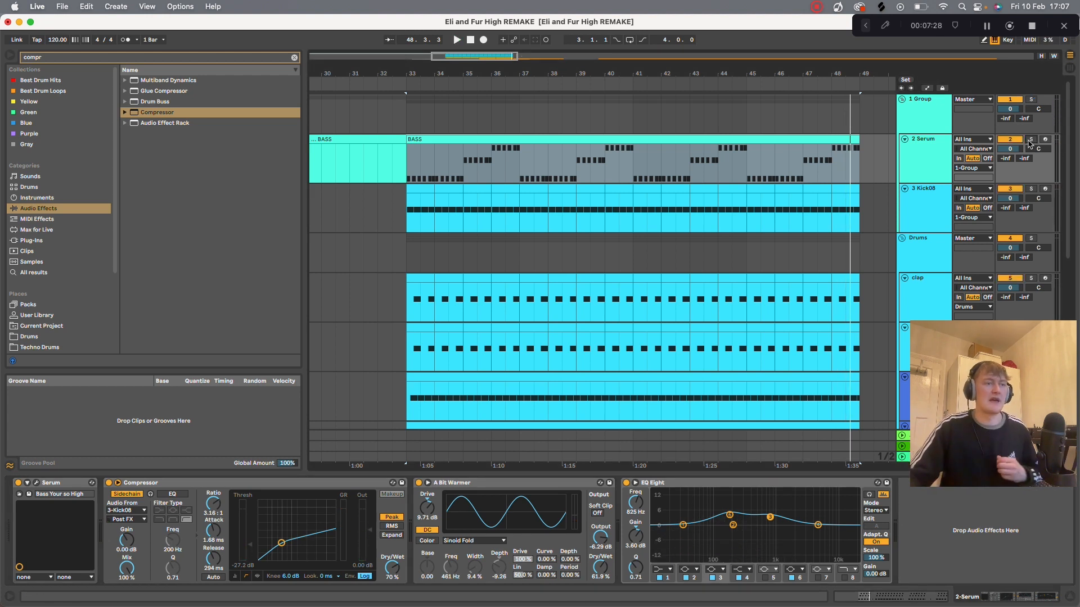
key(space)
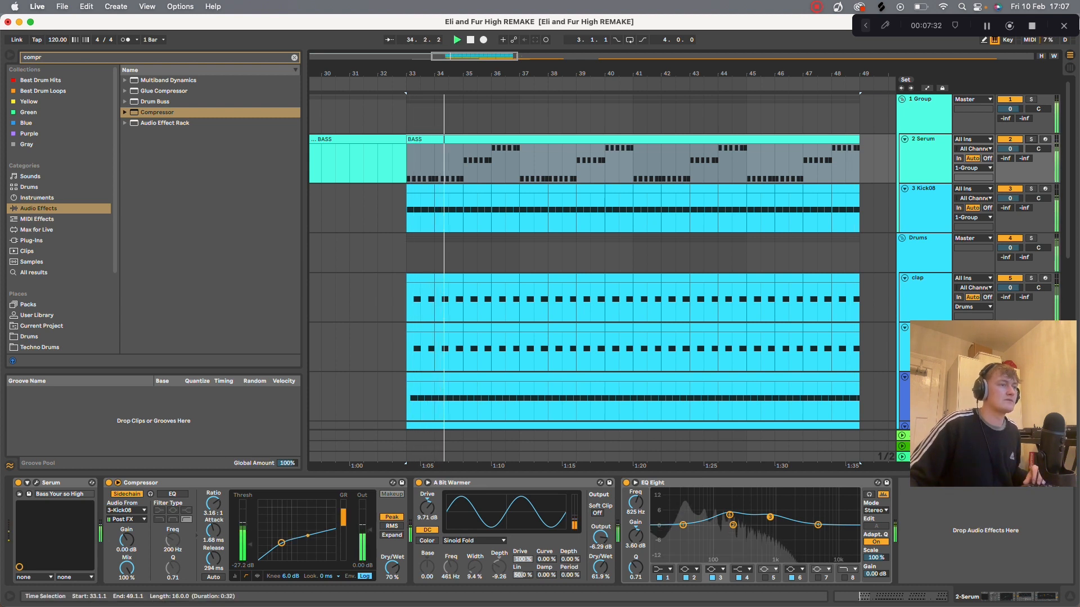
scroll(619, 279, down, 2)
click(924, 197)
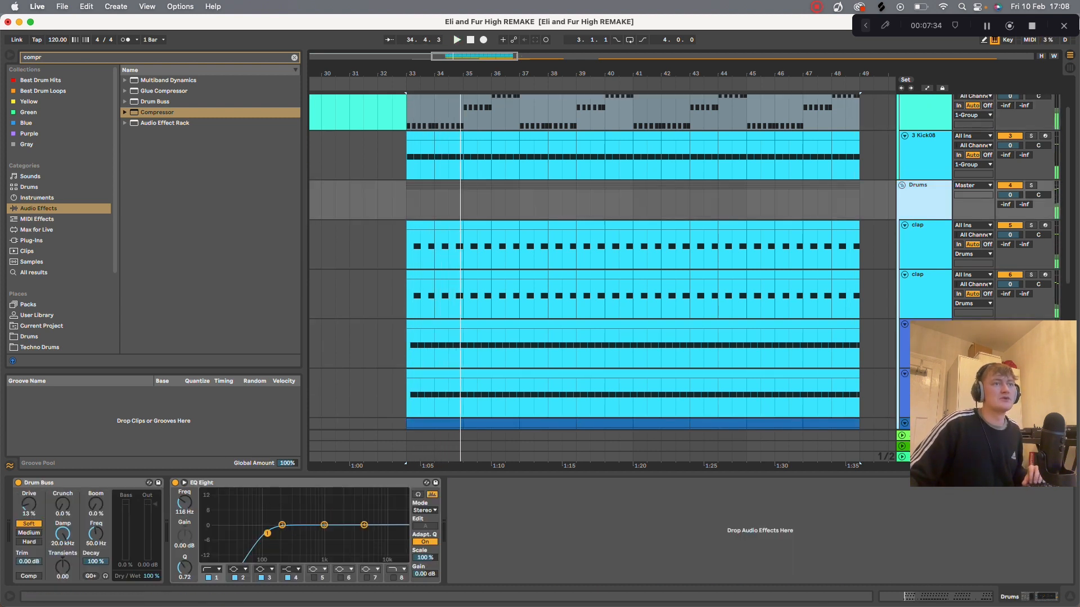
click(1031, 185)
key(space)
scroll(618, 279, down, 1)
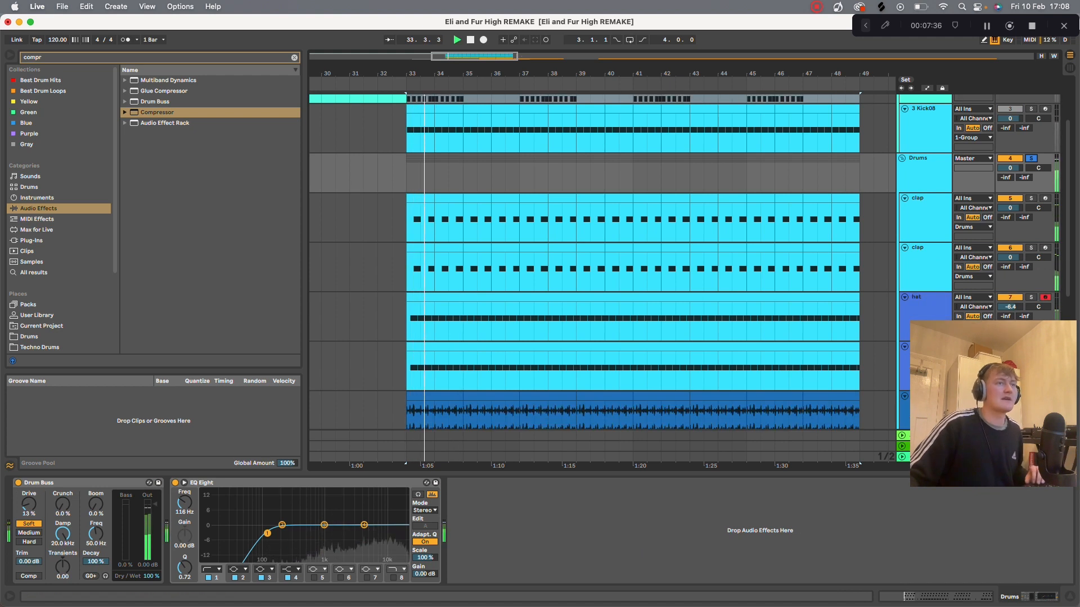
Step: Inspect the samples loaded on the two clap tracks while the drums play
click(924, 206)
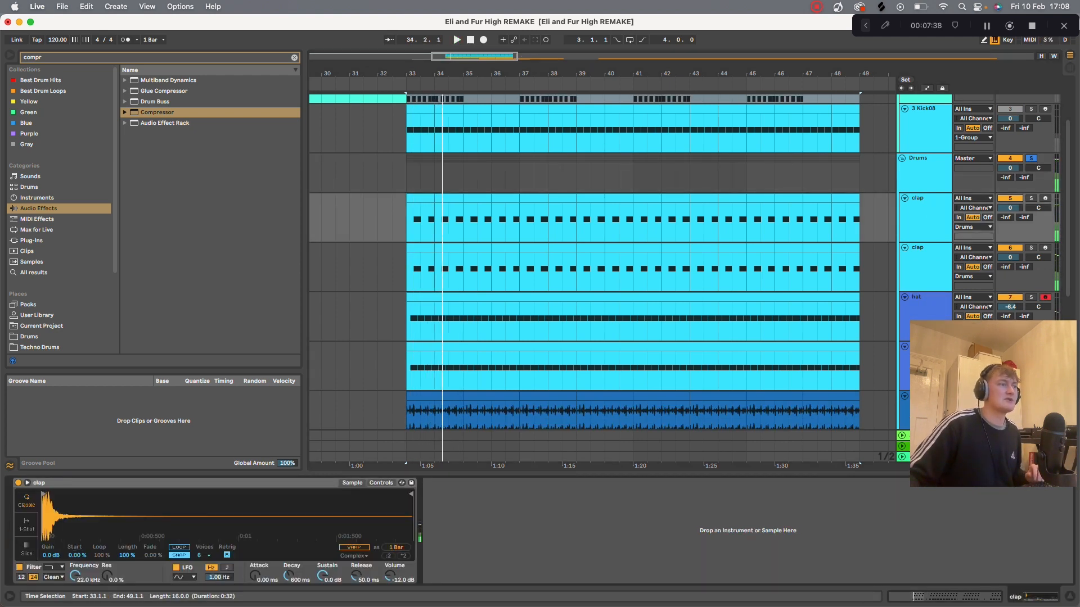
click(925, 256)
scroll(925, 256, down, 2)
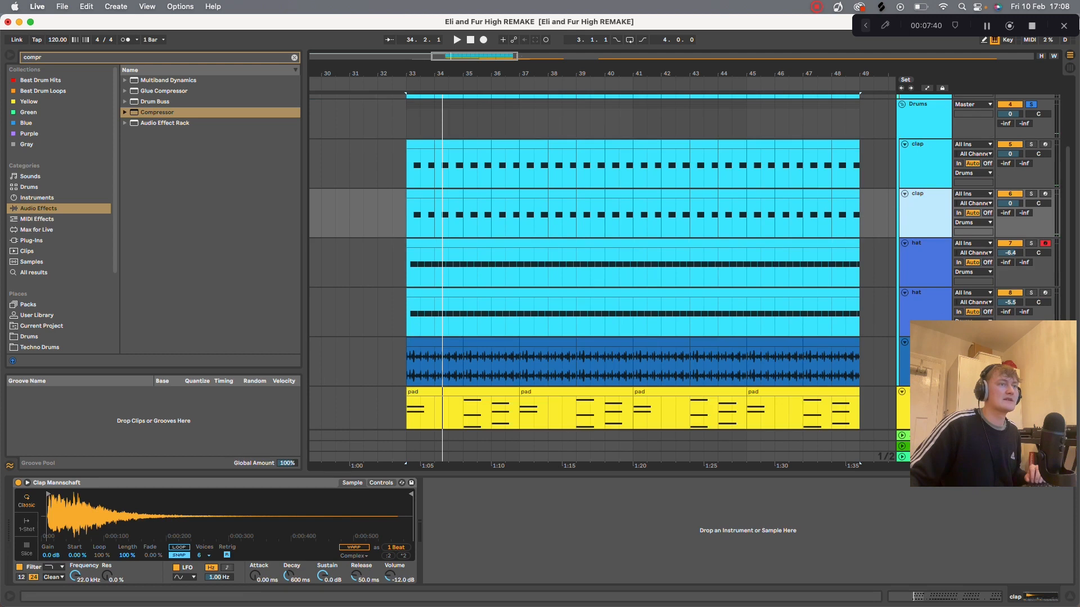
Step: Solo and play the two hat tracks one after the other, and inspect their samples
click(924, 256)
click(1030, 244)
key(space)
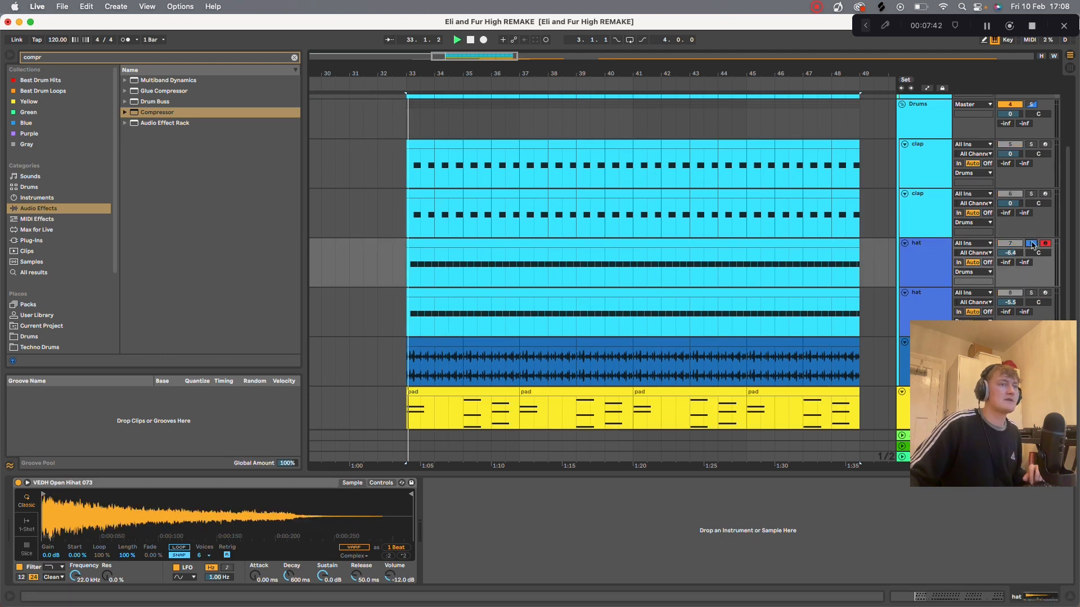
scroll(1031, 244, down, 1)
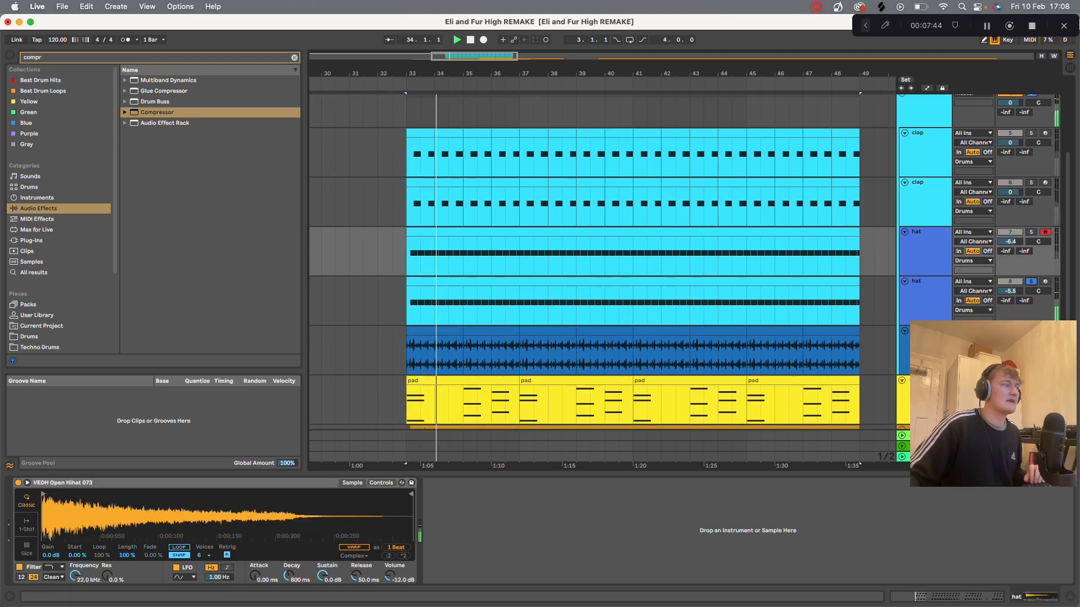
click(1030, 281)
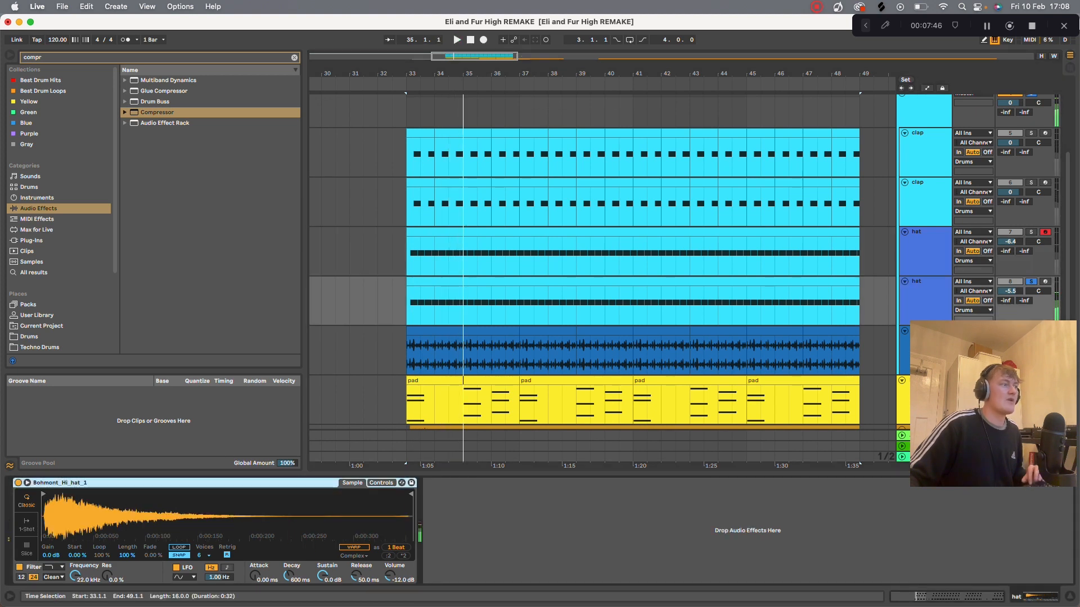
Step: Inspect the Drum Buss and EQ Eight on the Drums group, and the first clap's sample
scroll(1031, 281, down, 2)
scroll(685, 262, up, 8)
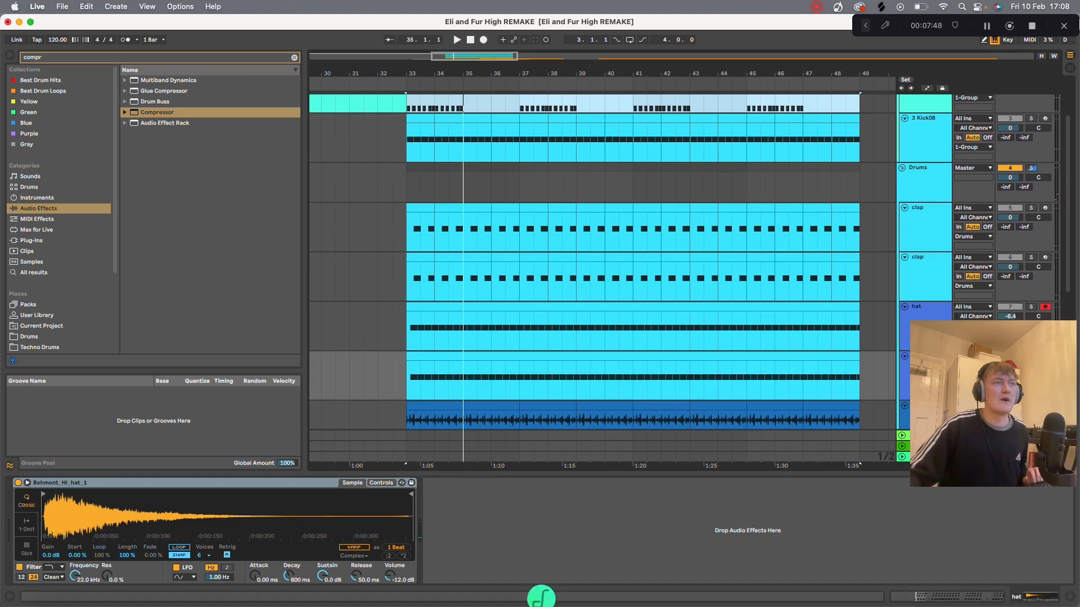
click(923, 181)
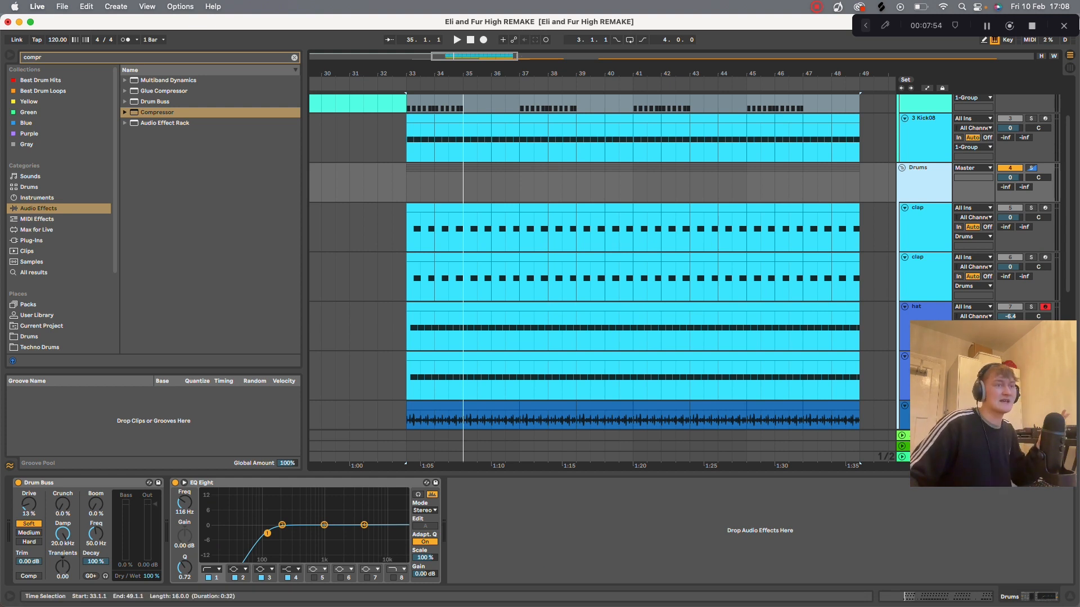
click(923, 224)
Step: Solo and play the Shaker track with its sidechained Compressor, and open its audio clip
scroll(924, 242, down, 10)
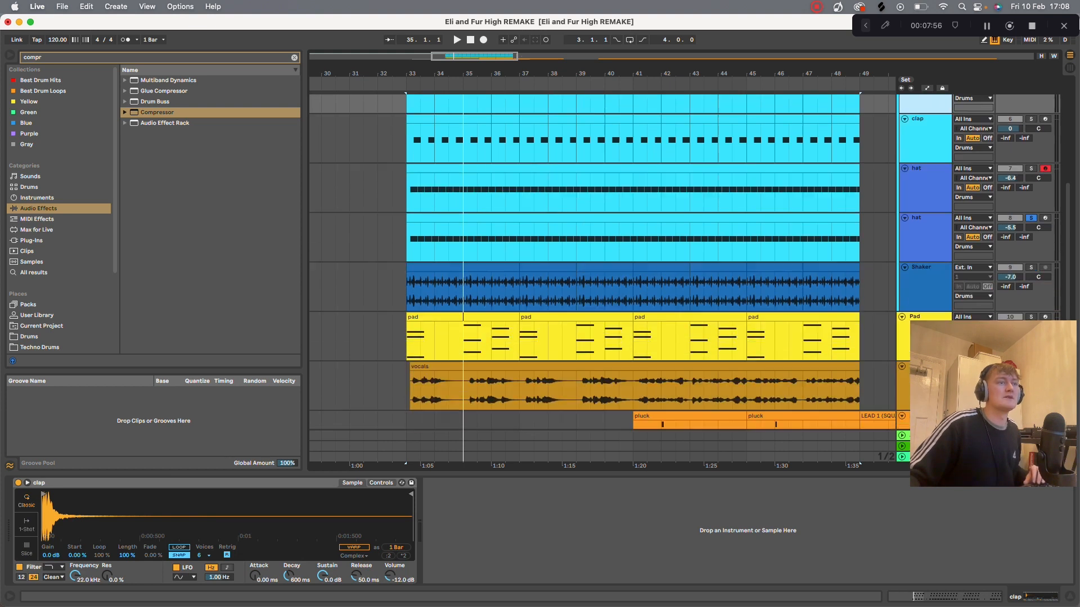
scroll(924, 245, down, 3)
click(923, 245)
click(1031, 232)
key(space)
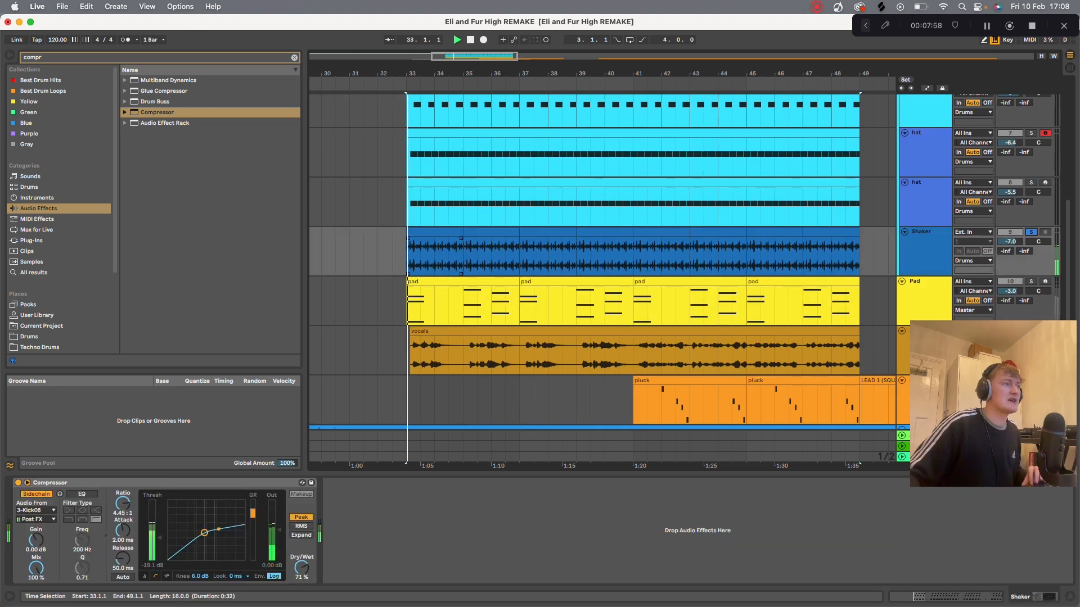
click(924, 246)
double_click(436, 232)
key(space)
Step: Extract the groove from the Shaker clip into the groove pool, and look at the clip's groove choices
right_click(491, 315)
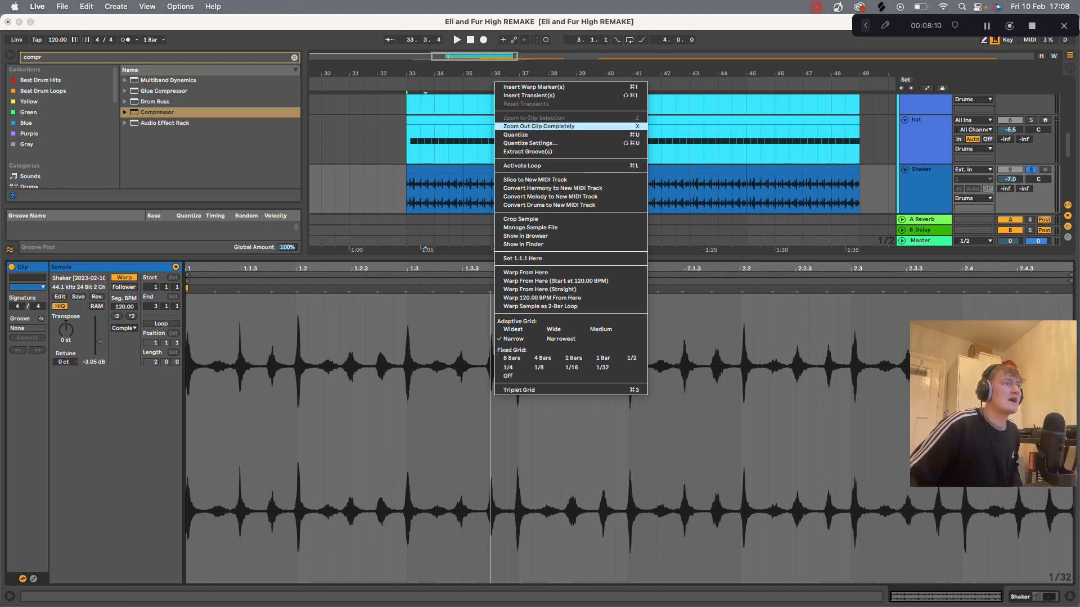
click(527, 151)
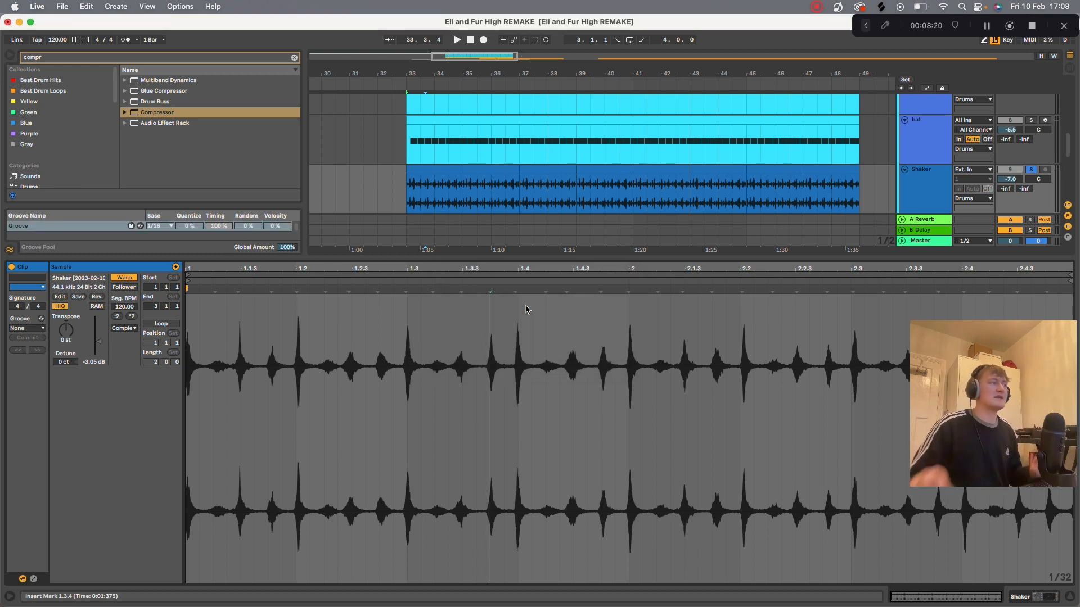
click(27, 328)
click(37, 345)
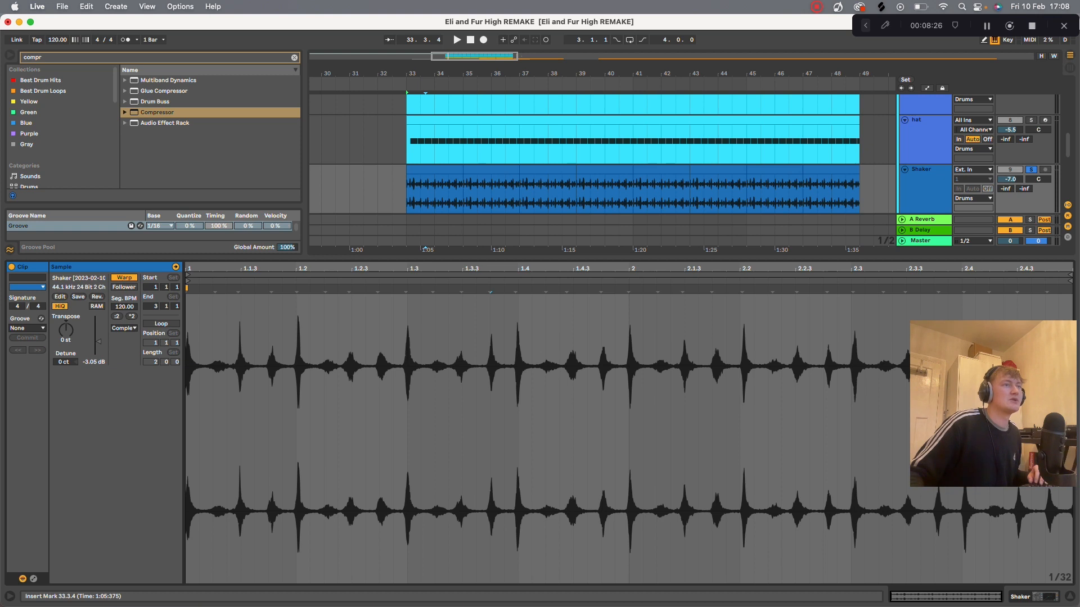
Step: Assign the extracted Groove to the second hat's clip, commit it to all its notes and play the result
click(426, 120)
click(27, 328)
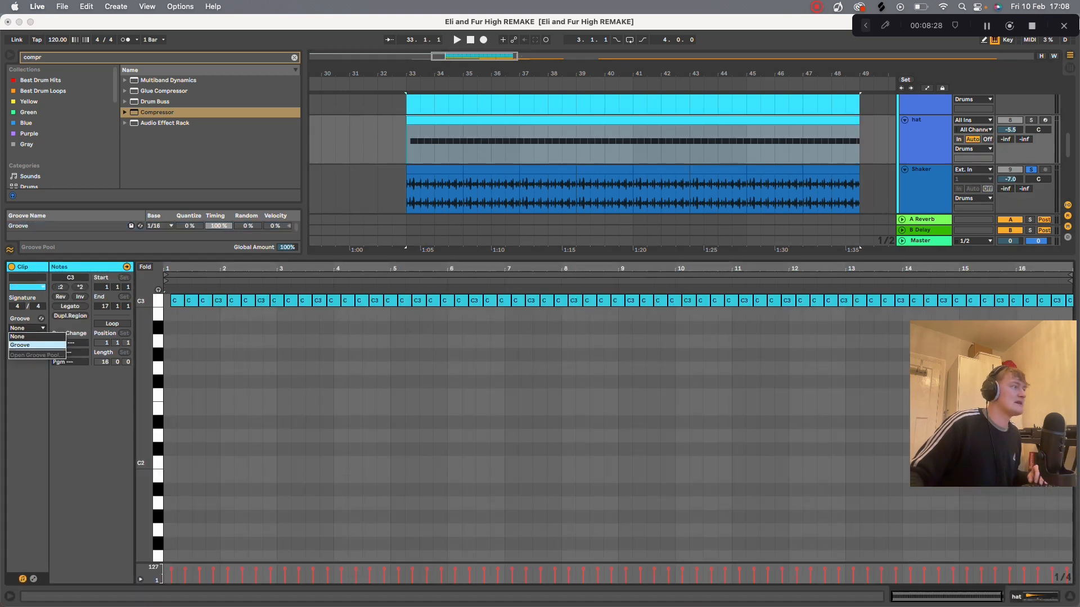
click(35, 344)
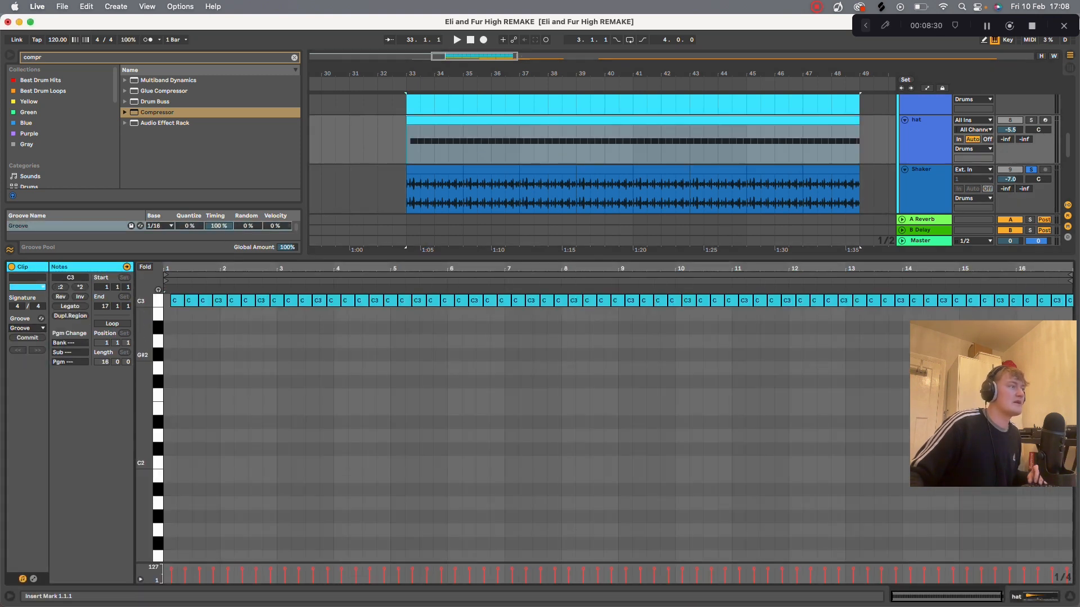
drag(177, 331, 1070, 302)
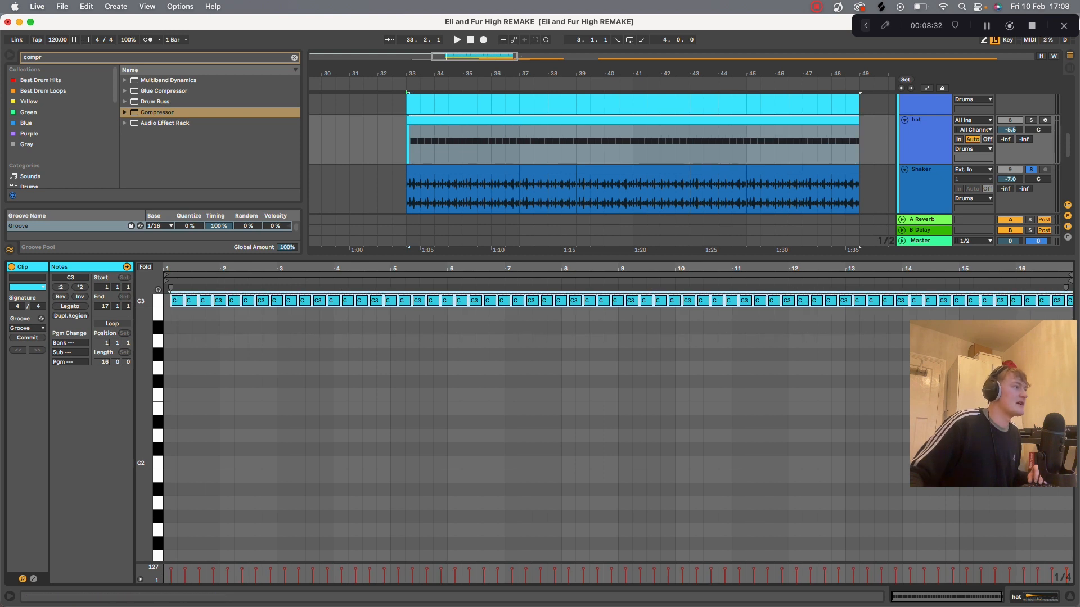
click(32, 337)
key(space)
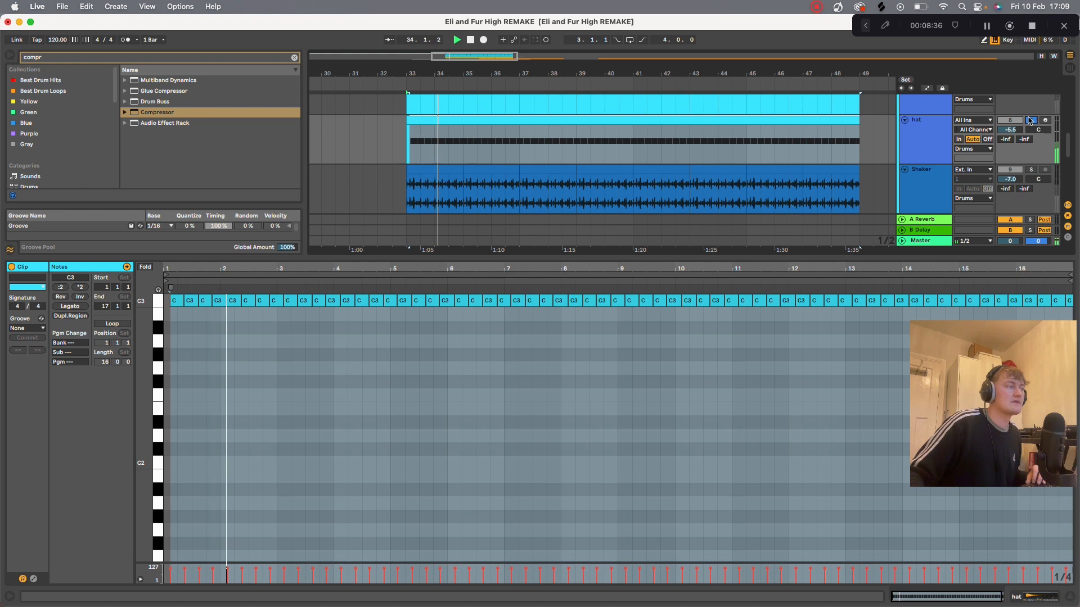
scroll(632, 163, up, 3)
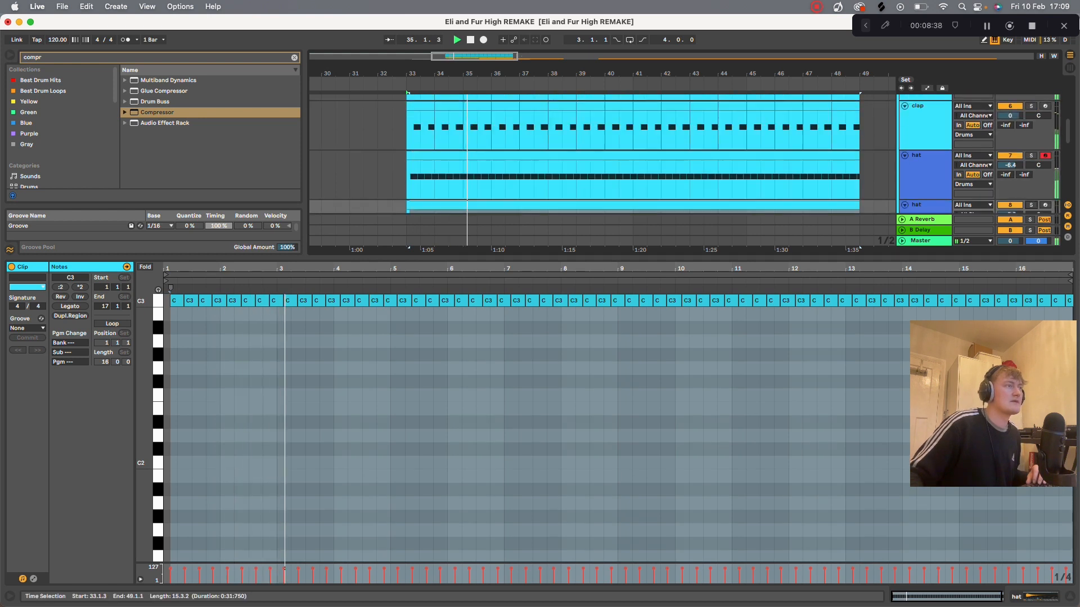
key(space)
Step: Assign the extracted Groove to the first hat's clip
click(632, 156)
click(27, 328)
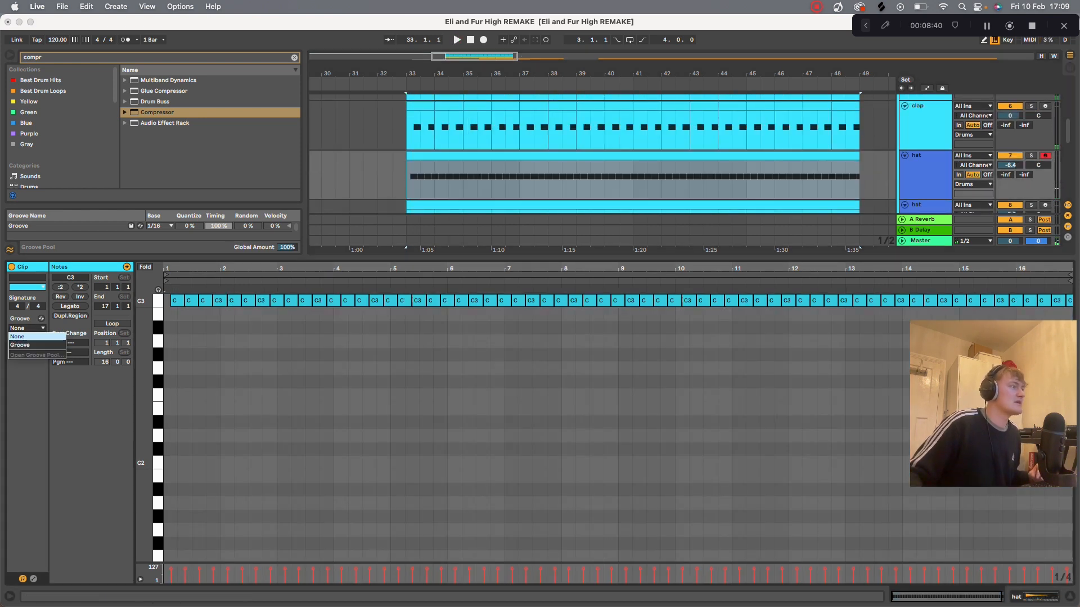
click(27, 344)
Step: Consolidate the second clap track's clips from bar 33 to 49 into one clip and assign the extracted Groove to it
scroll(632, 163, up, 2)
drag(408, 164, 858, 163)
right_click(854, 136)
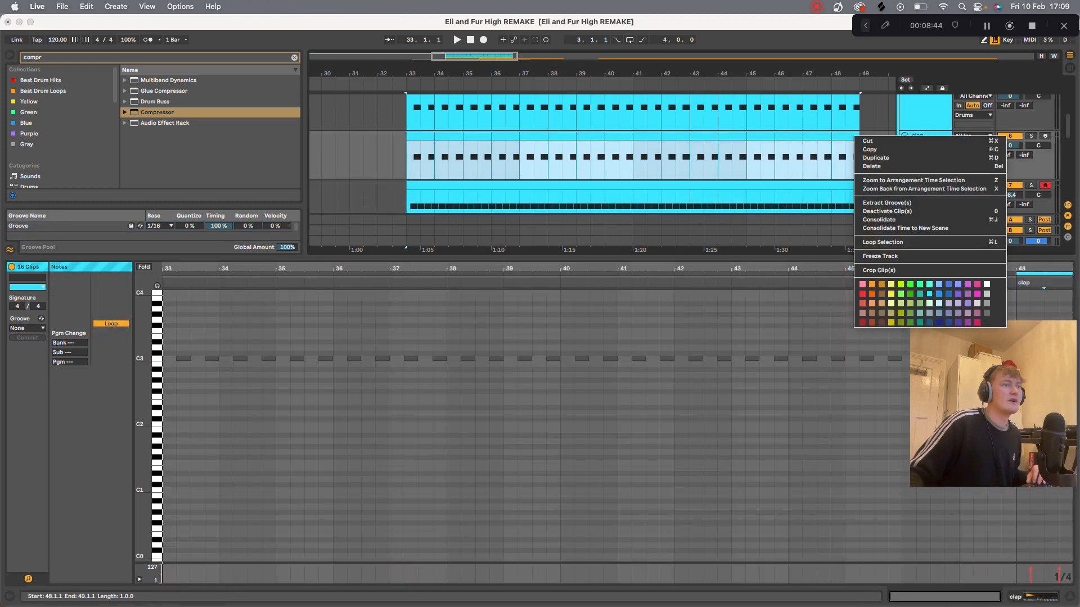
click(880, 219)
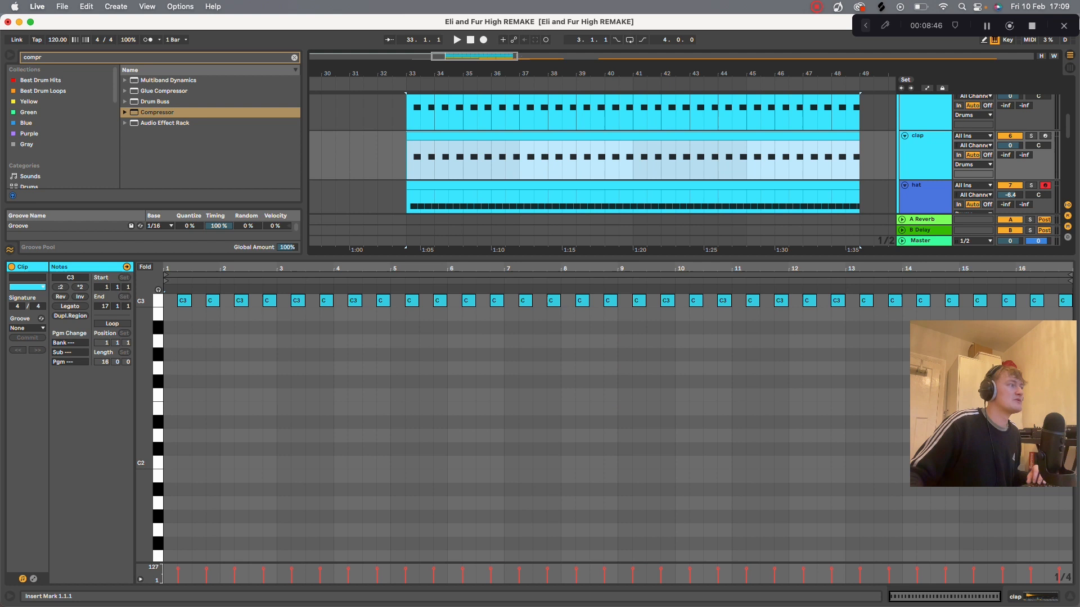
click(27, 328)
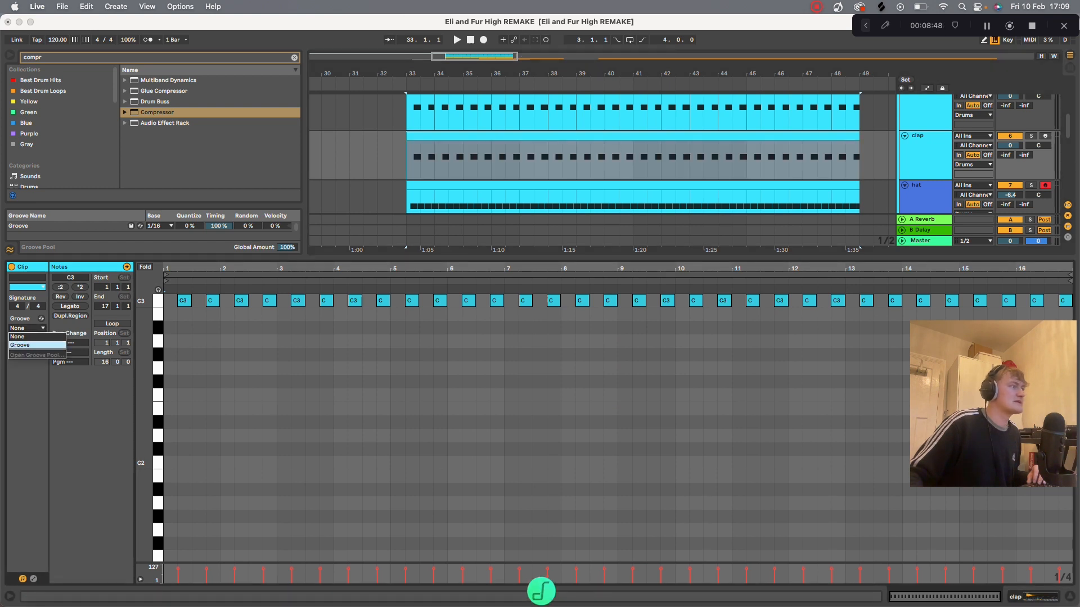
click(26, 344)
Step: Consolidate the first clap track's clips from bar 33 to 49 into one clip and assign the extracted Groove to it
scroll(632, 163, up, 1)
scroll(632, 163, up, 1)
drag(856, 135, 449, 163)
drag(434, 135, 837, 135)
right_click(824, 130)
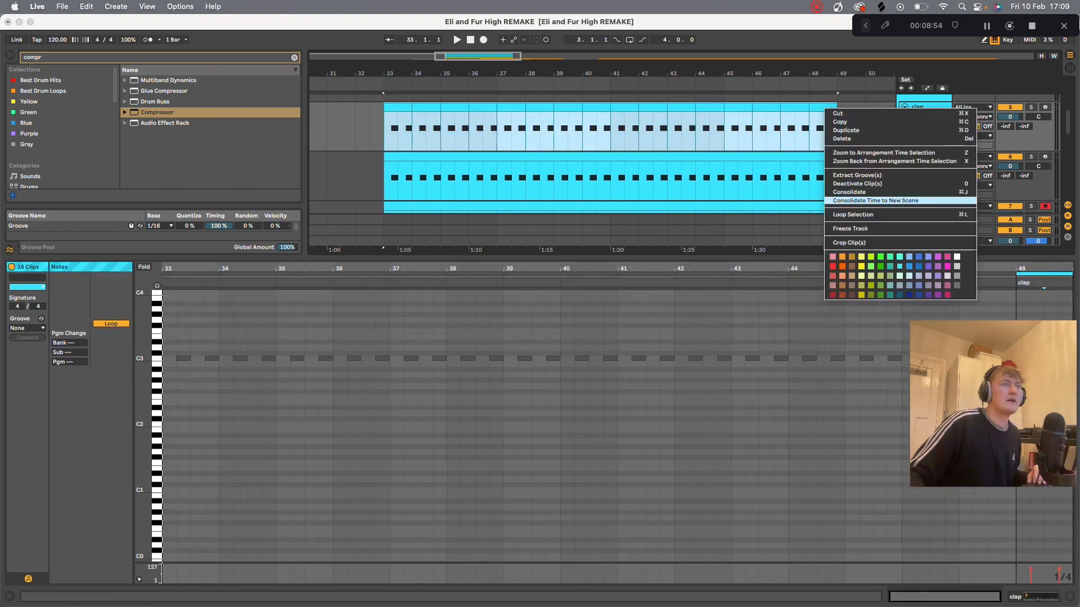
click(846, 200)
click(27, 328)
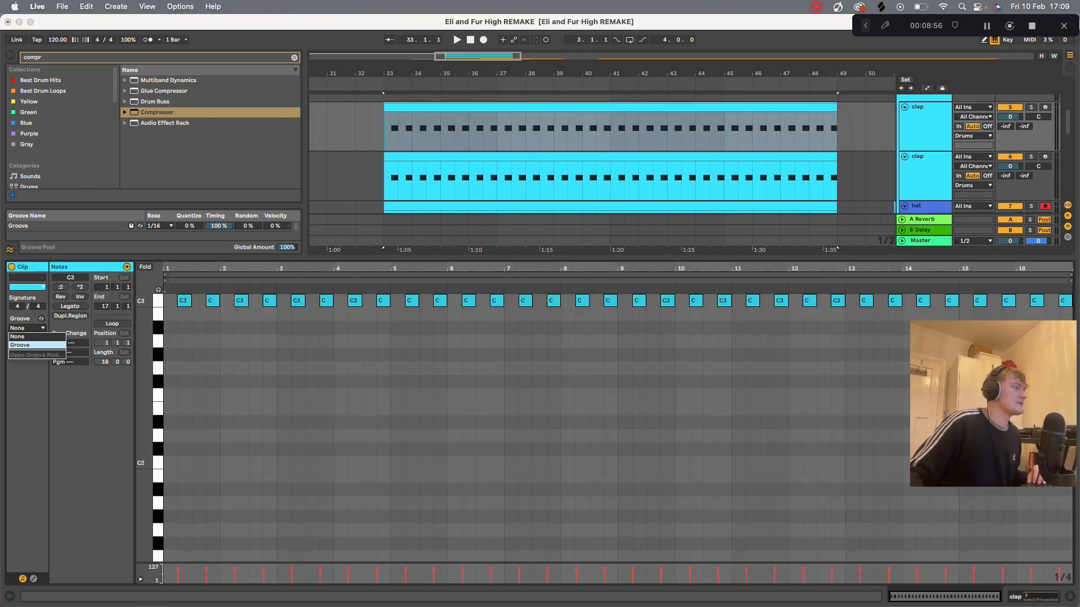
click(27, 345)
Step: Play the grooved drums, assign the extracted Groove to the second hat's clip again and replay
key(space)
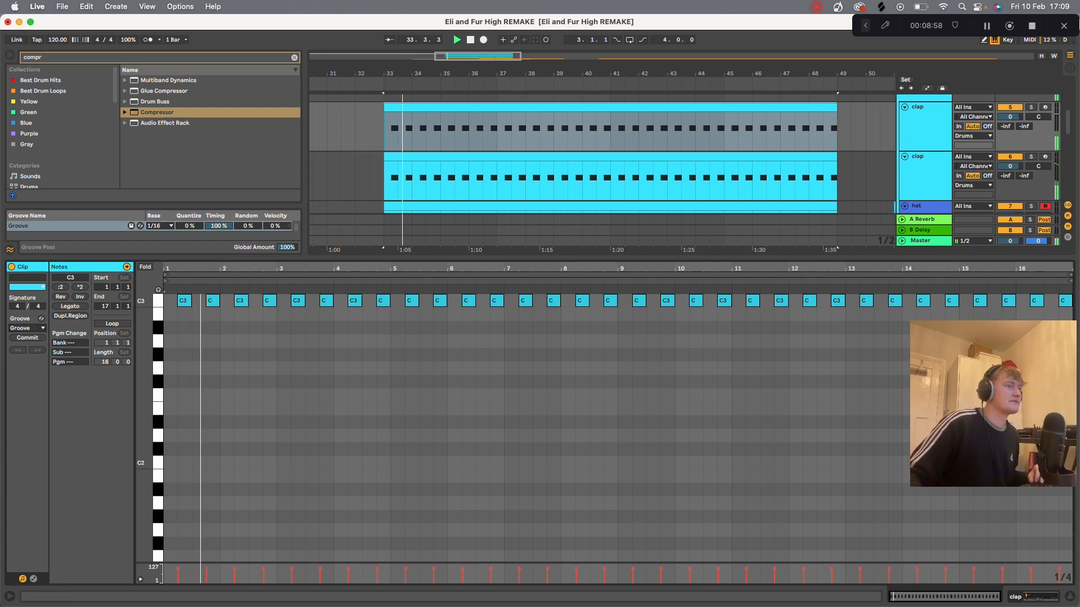
key(super+alt+l)
key(space)
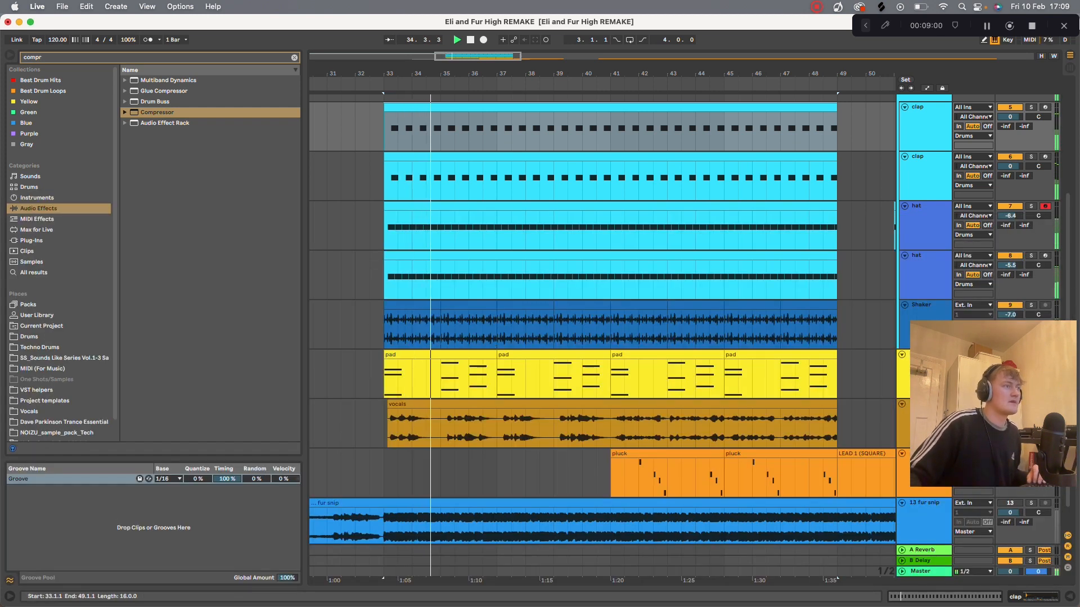
double_click(436, 257)
click(27, 328)
click(27, 345)
key(space)
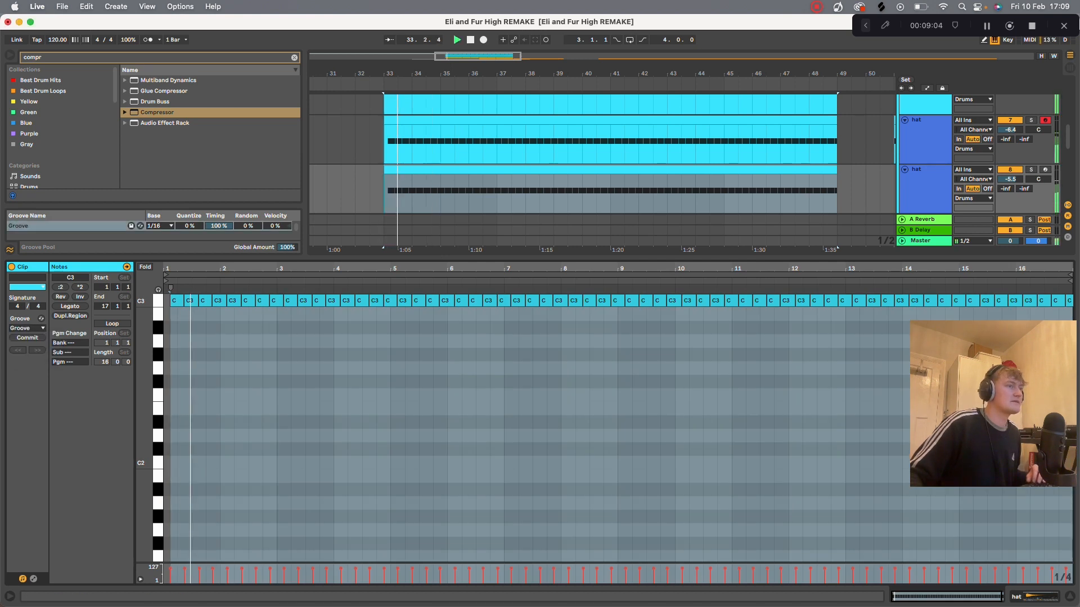
Step: Set the groove of the first hat's clip to None
key(super+alt+l)
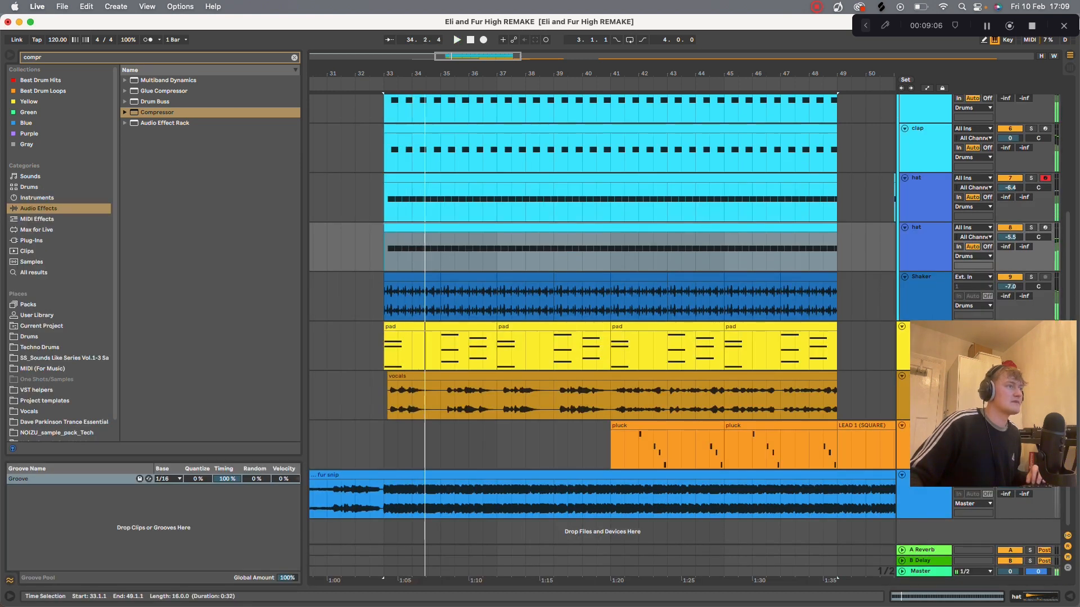
key(super+alt+l)
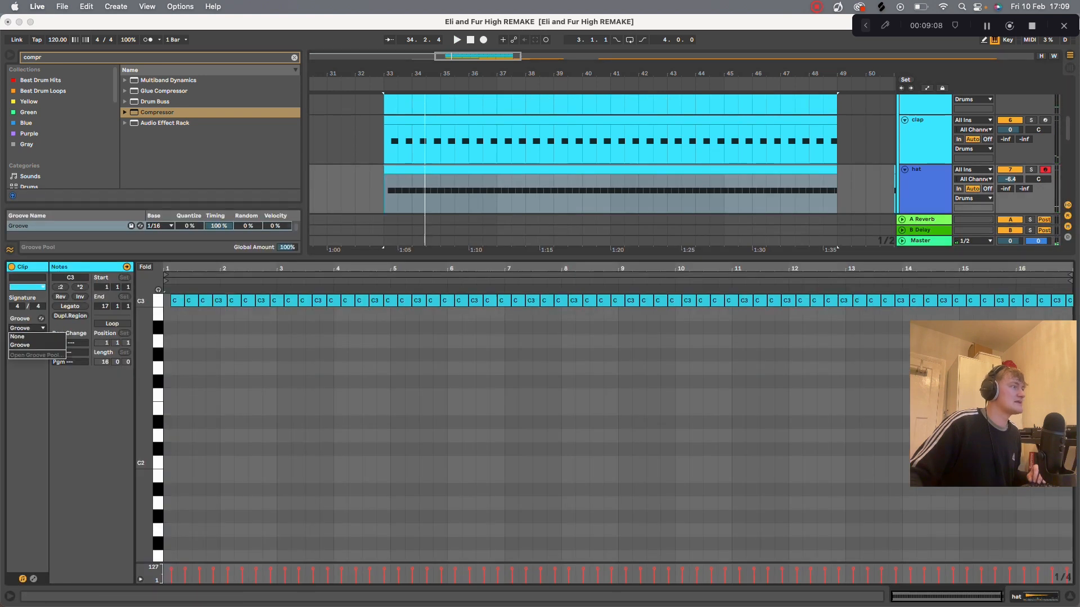
click(27, 337)
scroll(608, 161, down, 4)
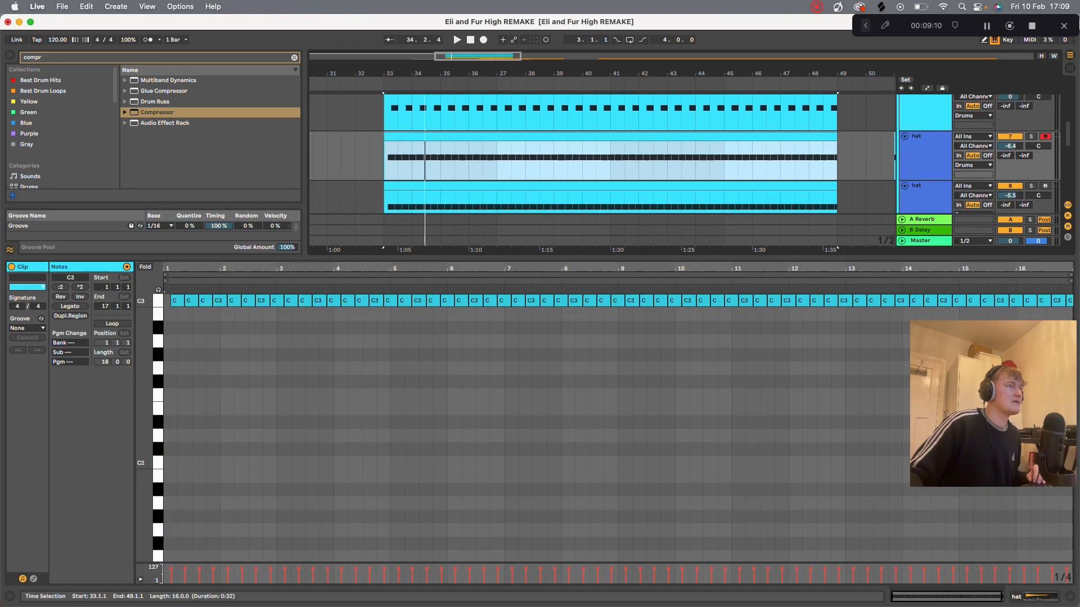
Step: Assign the extracted Groove to the first hat's clip again and set the second hat's clip groove to None
click(27, 328)
click(20, 345)
click(27, 328)
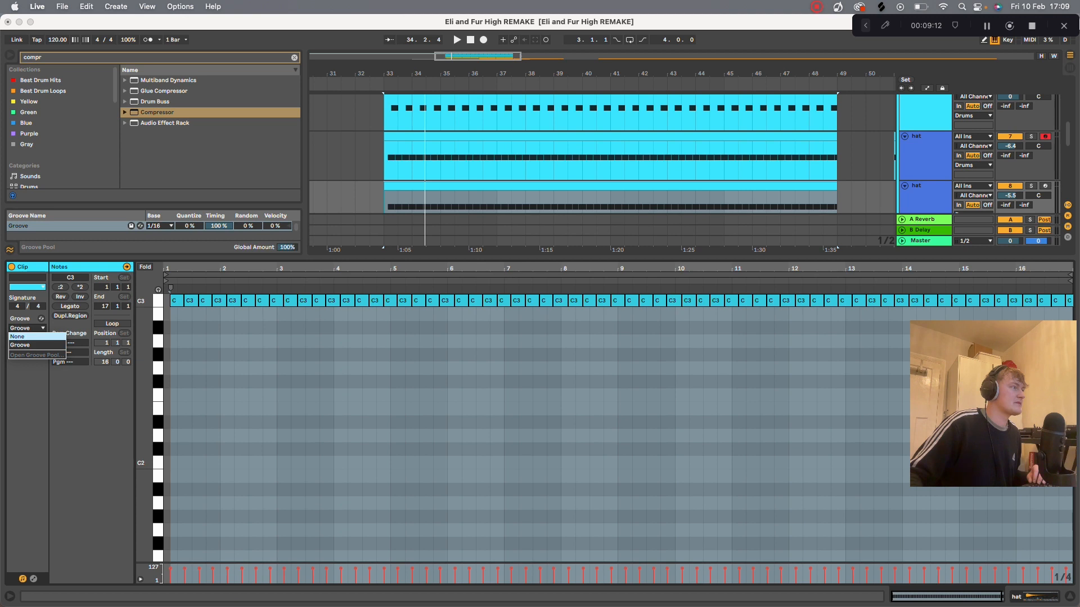
click(19, 336)
Step: Play the arrangement from bar 33 to hear the drums with the second hat ungrooved
key(space)
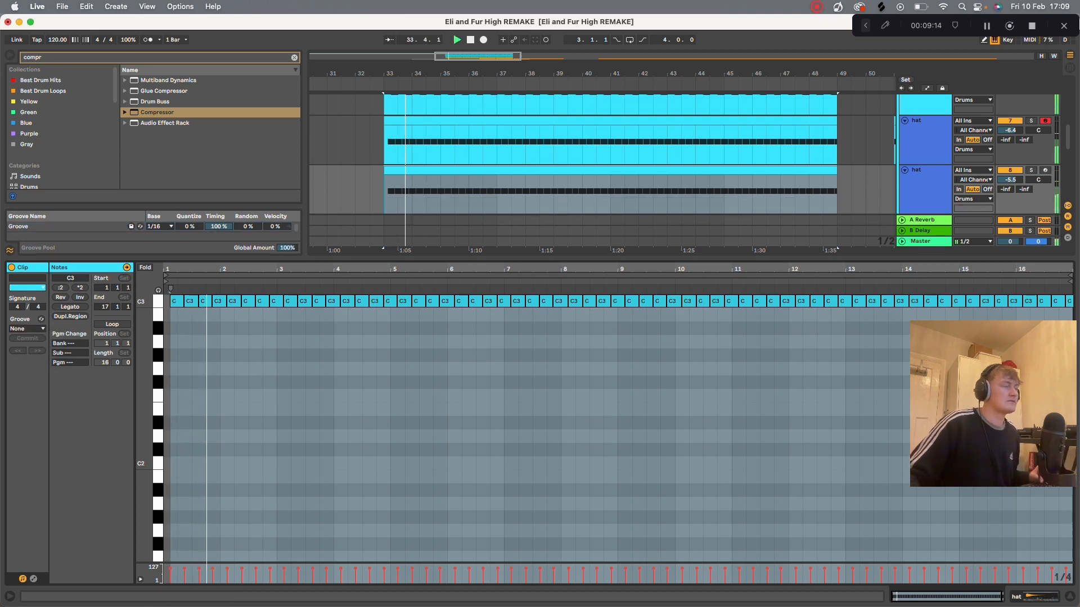
key(super+alt+l)
scroll(601, 338, up, 5)
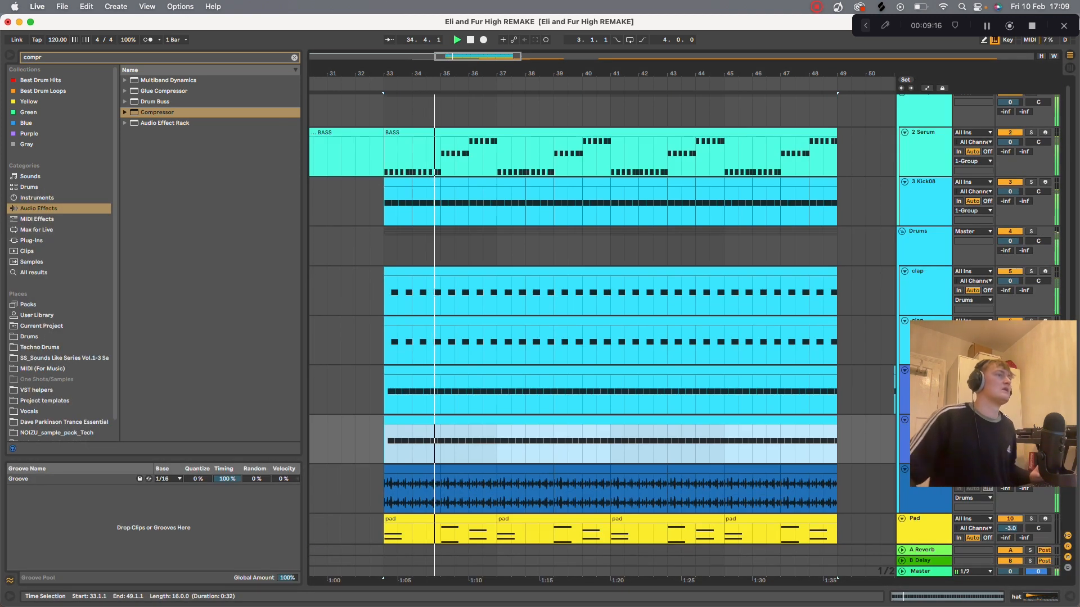
key(space)
Step: Assign the extracted Groove to the BASS clip starting at bar 33 on the Serum track
double_click(562, 133)
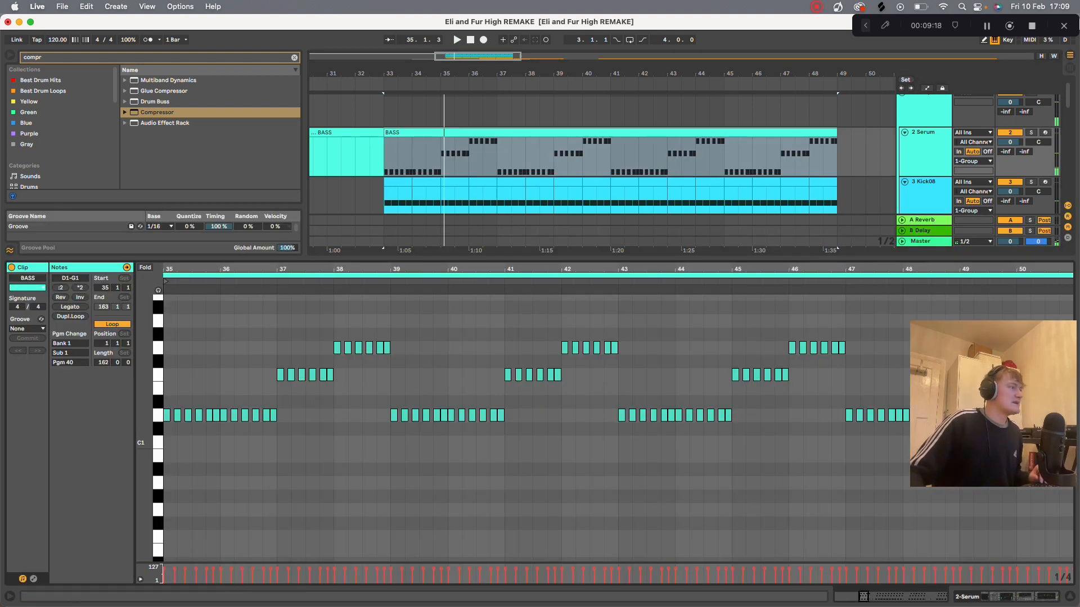
click(27, 329)
click(22, 345)
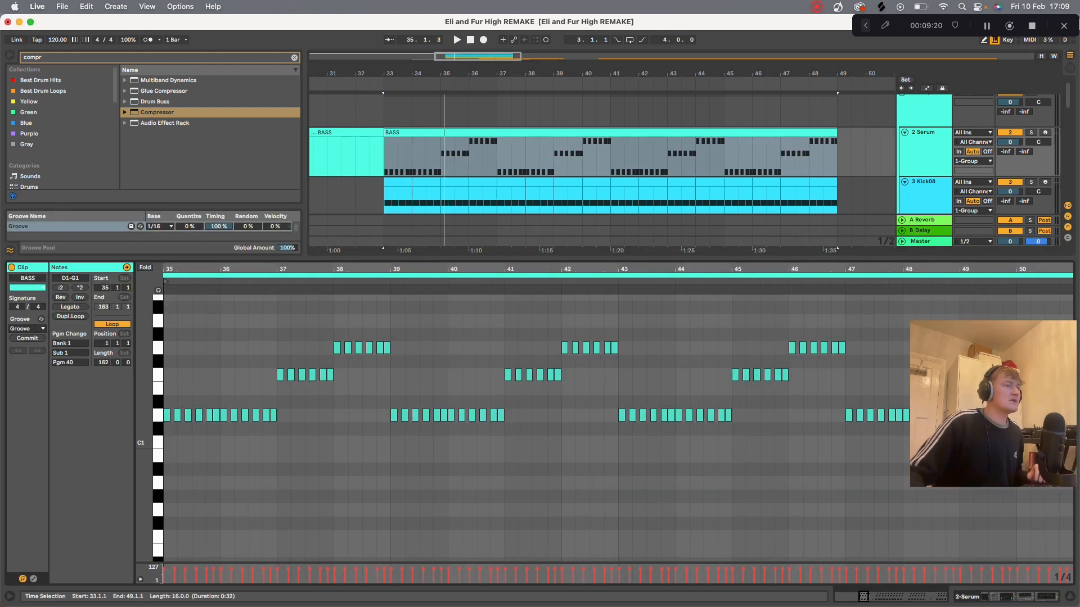
key(super+alt+l)
Step: Assign the extracted Groove to the first pad clip at bar 33 and start playback
scroll(602, 337, down, 3)
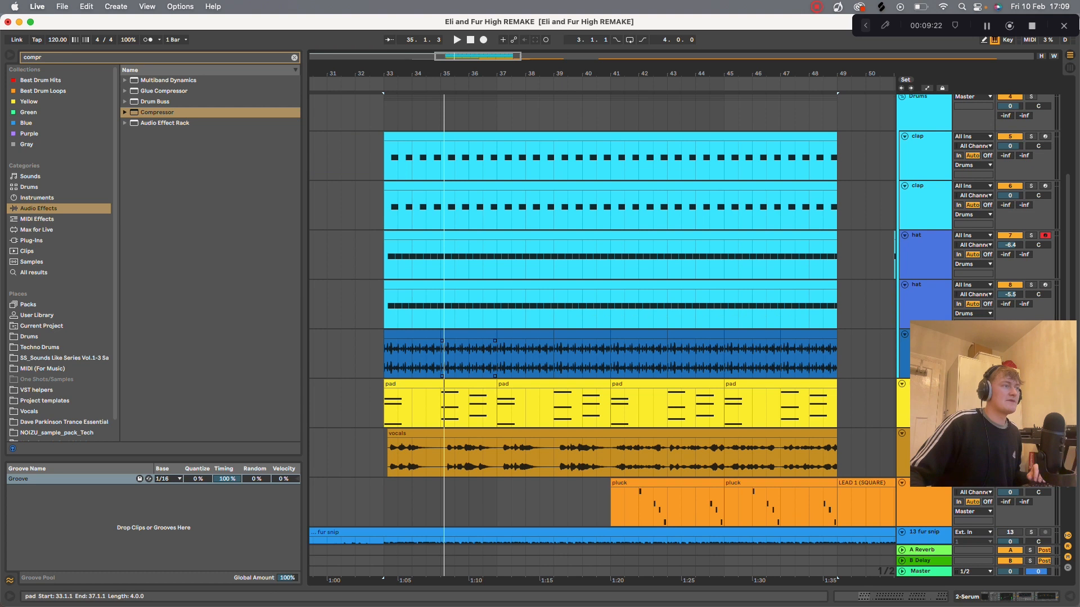
key(super+alt+l)
click(27, 329)
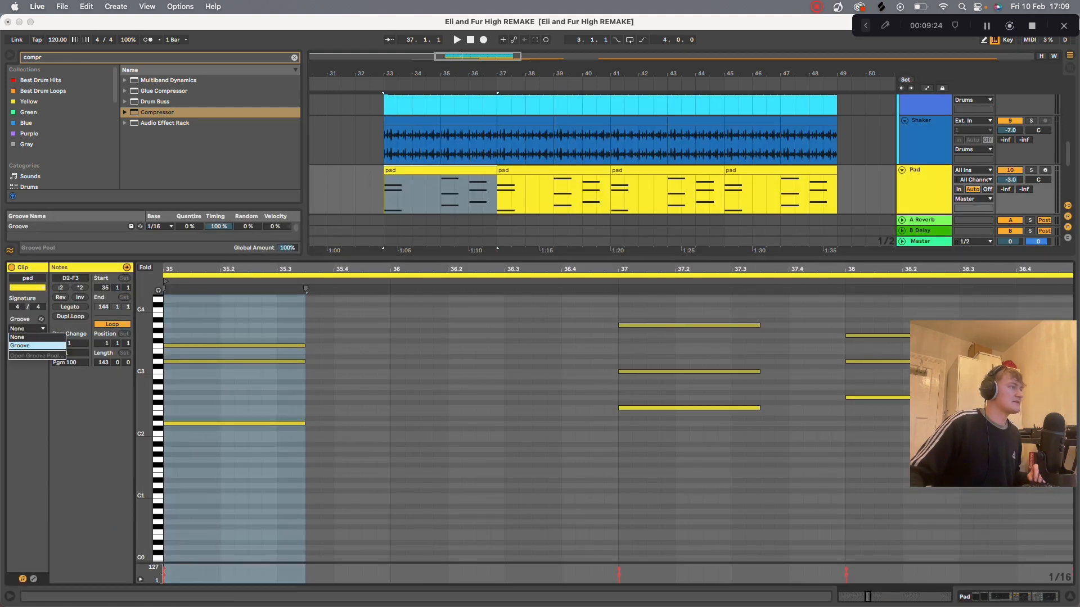
click(25, 346)
key(space)
Step: Duplicate the grooved first pad clip three times to fill bars 37 to 49 and listen to it
click(427, 170)
key(Right)
key(Right)
key(Right)
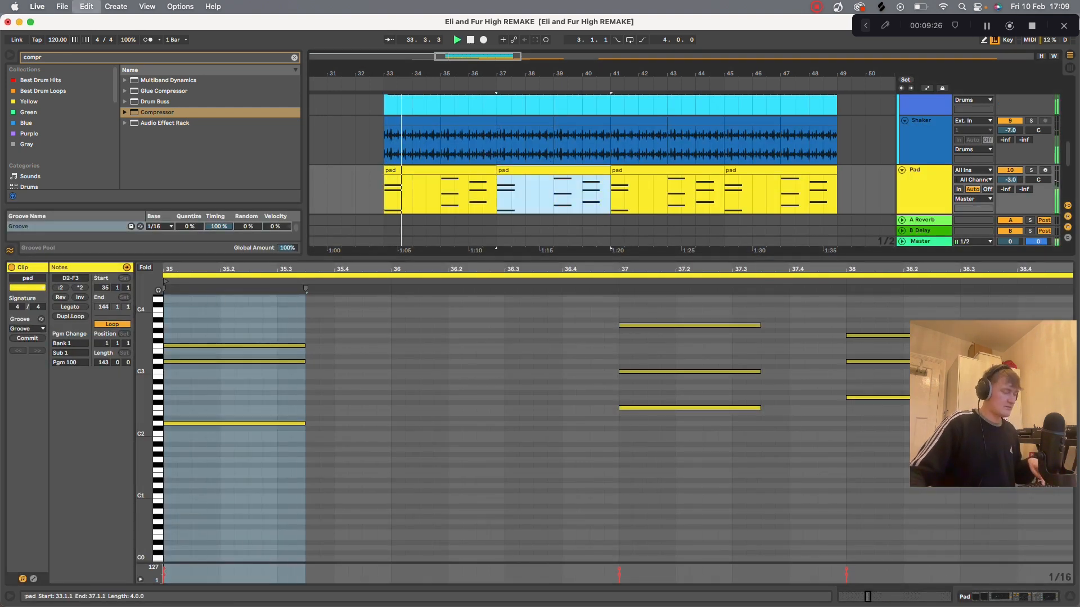
key(super+alt+l)
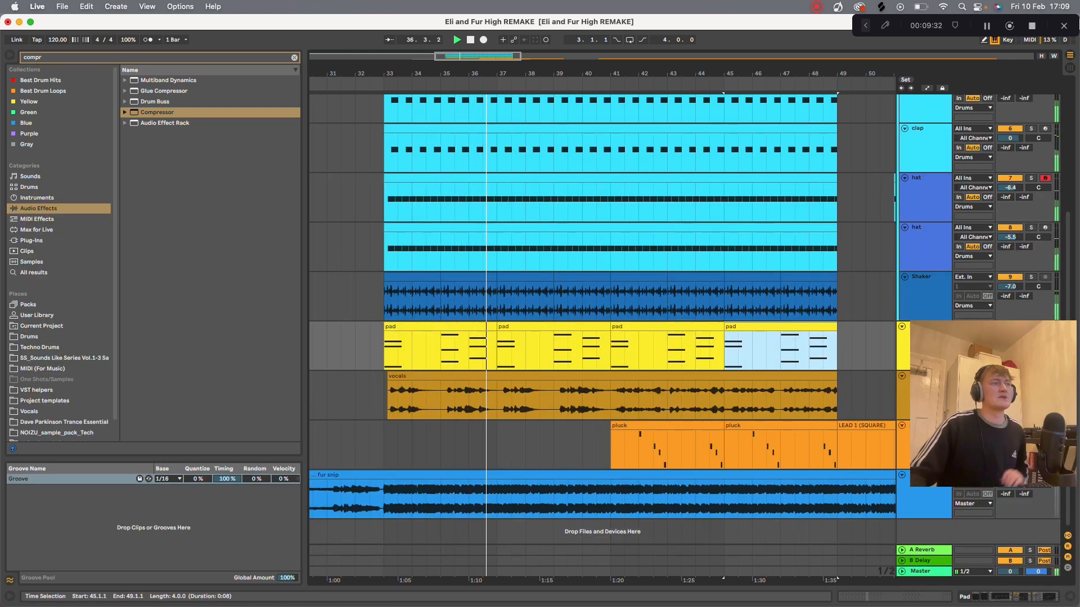
scroll(626, 271, up, 2)
key(space)
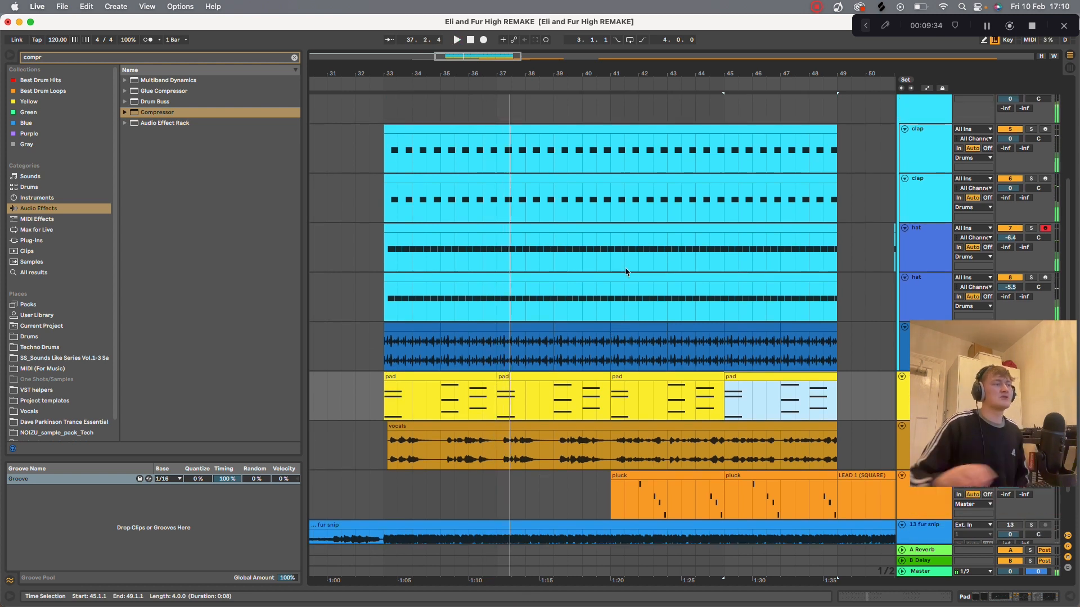
Step: Open the first shaker clip and start hot-swapping its groove from the Core Library's Swing and Groove folder
double_click(412, 328)
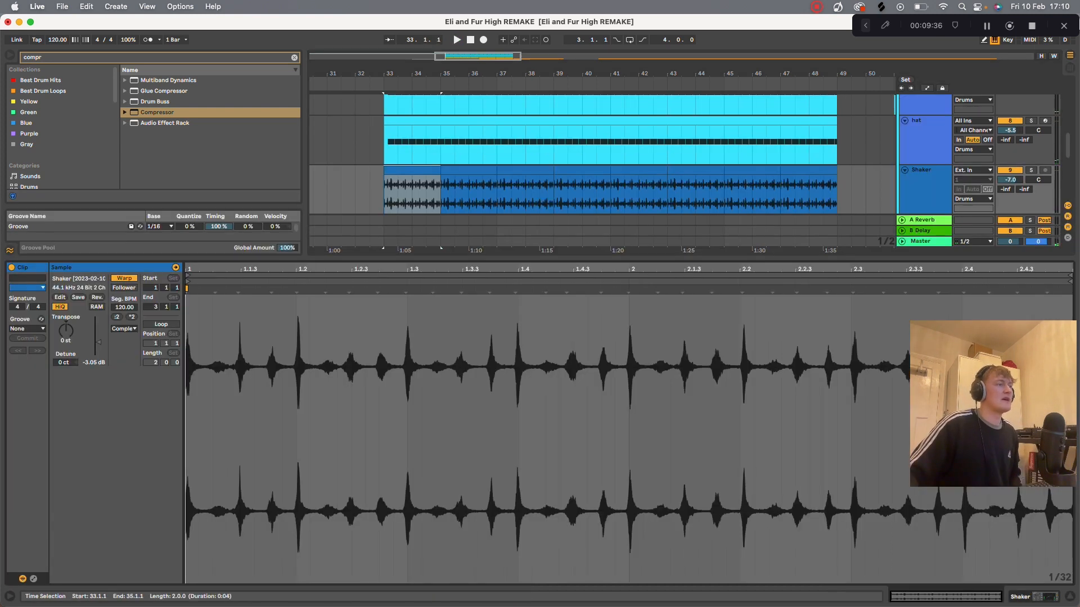
click(924, 188)
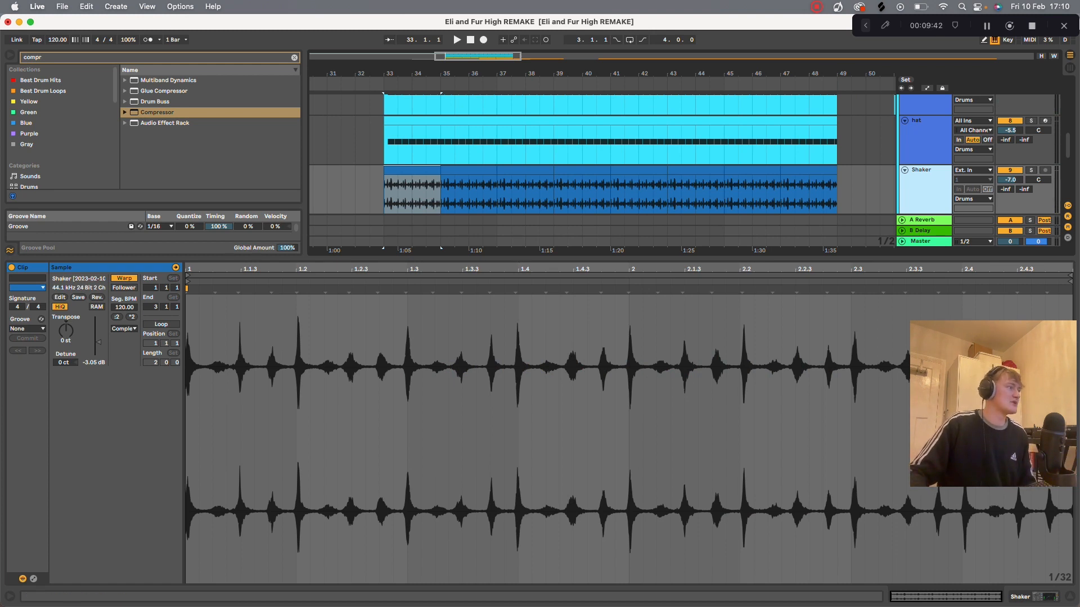
click(41, 329)
click(40, 324)
click(41, 320)
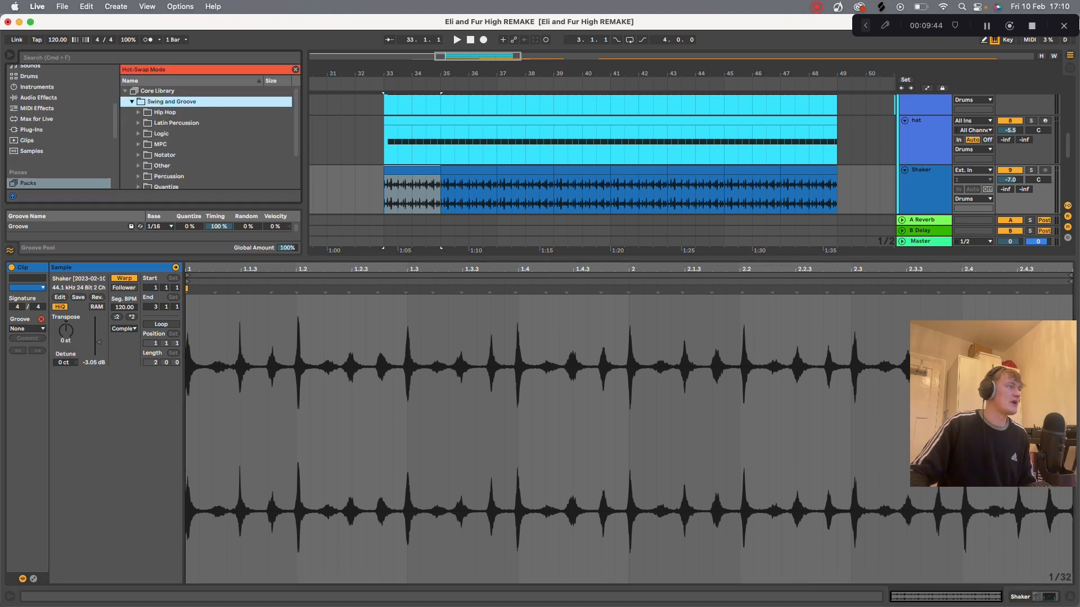
Step: Browse the MPC and Notator groove folders without loading a groove
click(138, 144)
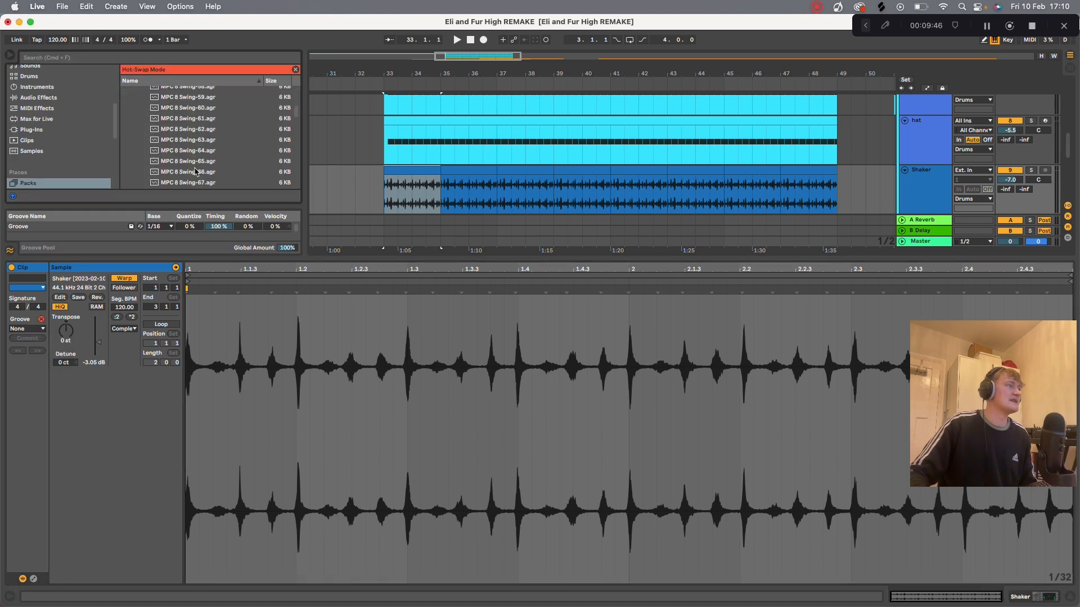
scroll(206, 138, down, 2)
scroll(206, 138, up, 2)
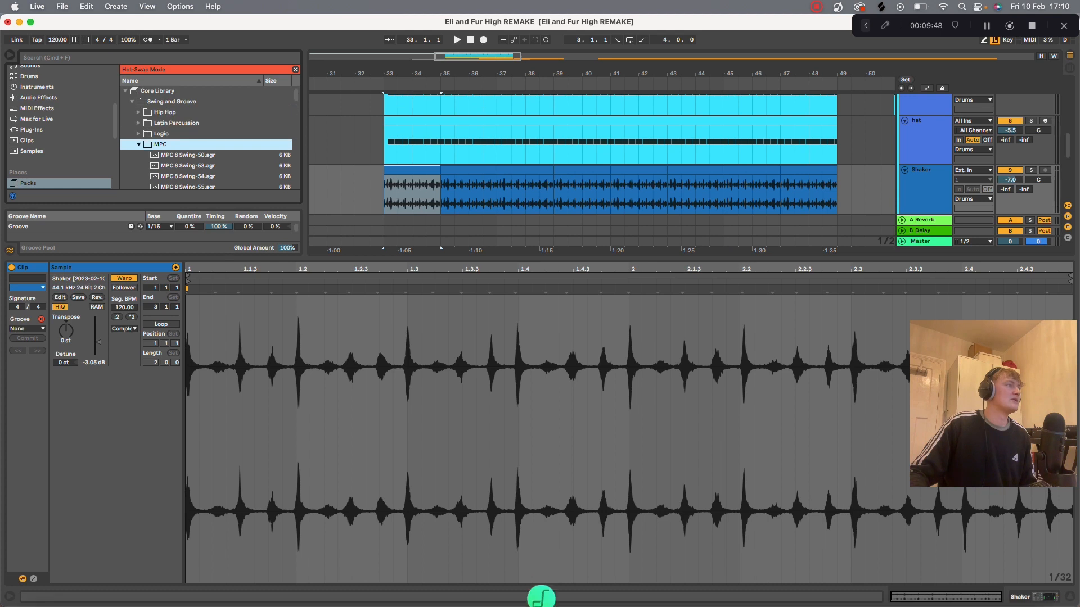
click(138, 145)
click(138, 155)
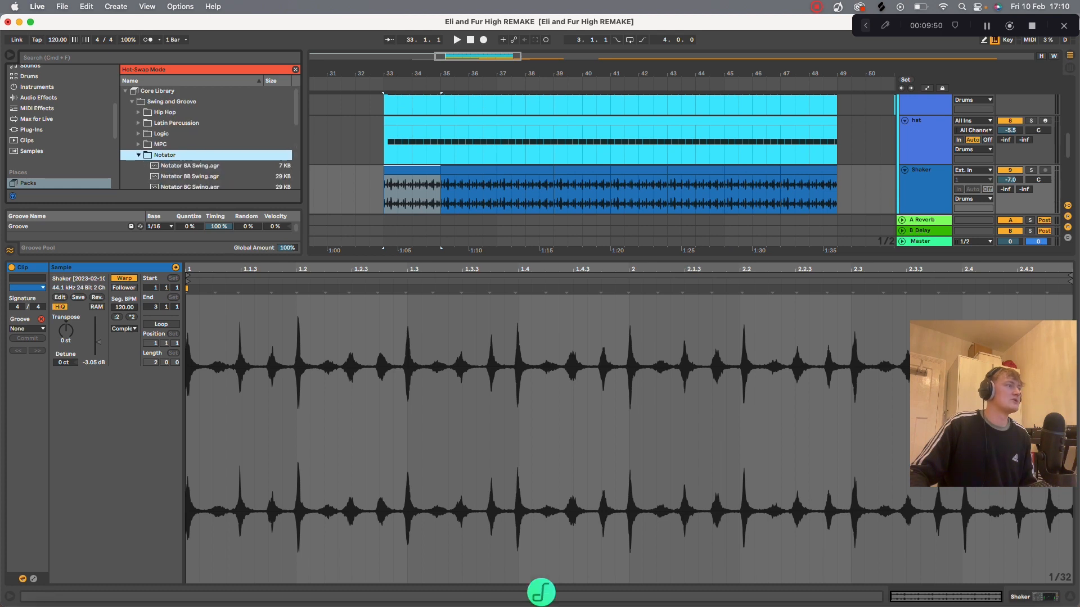
scroll(206, 138, down, 4)
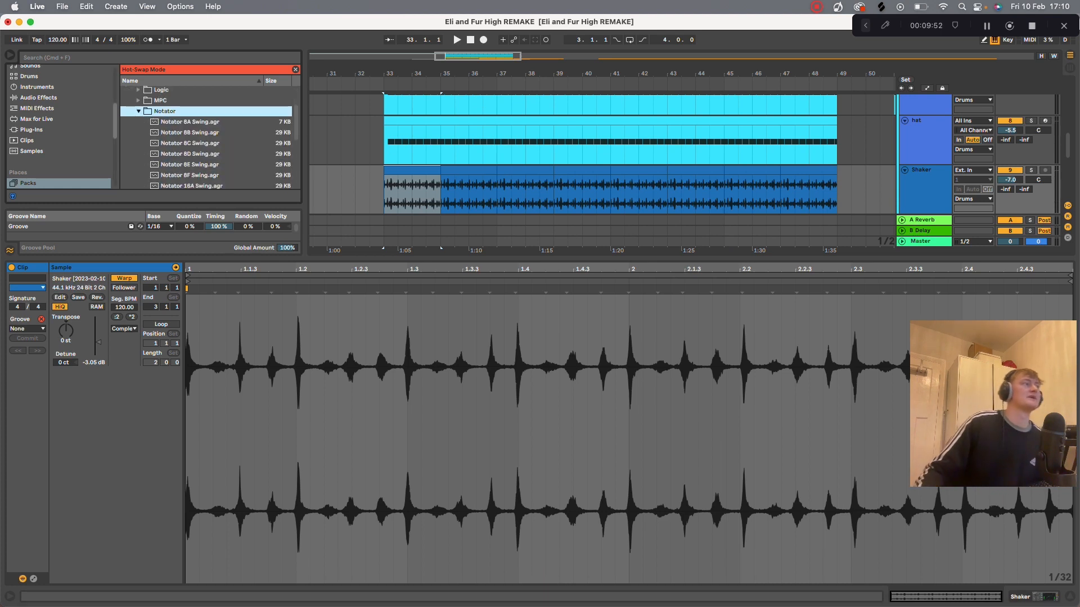
click(139, 111)
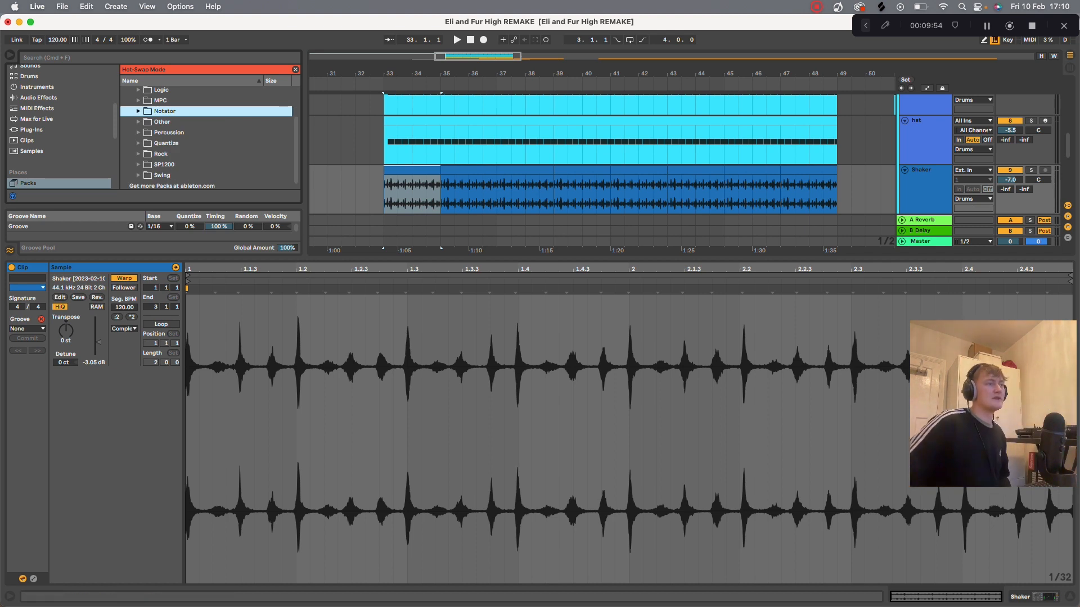
Step: Play the full arrangement from bar 33 and review the tracks from the kick down to the pluck
key(super+alt+l)
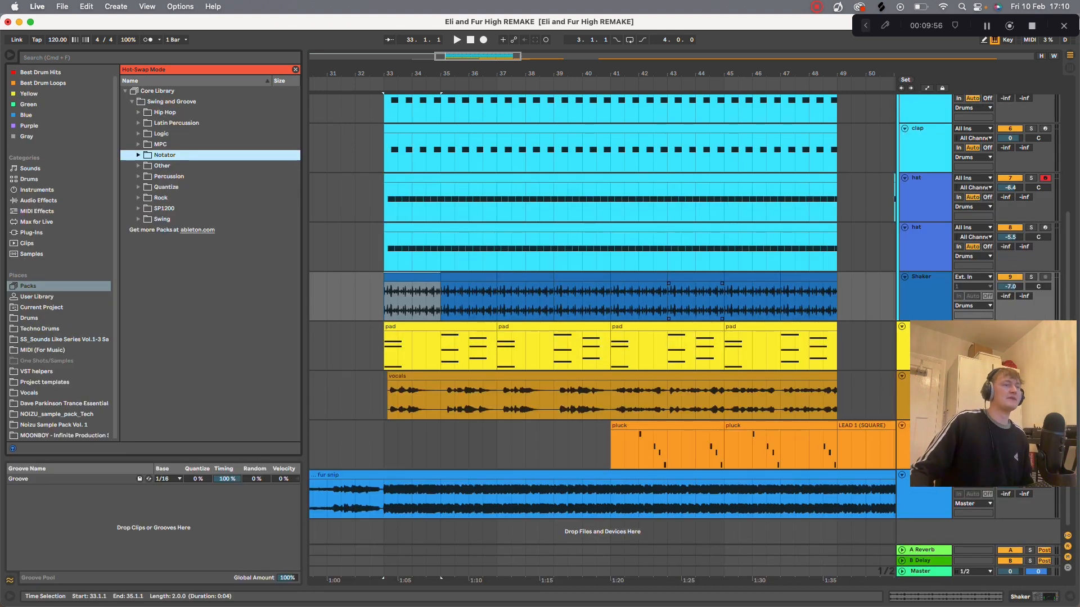
click(385, 253)
key(space)
scroll(394, 253, up, 5)
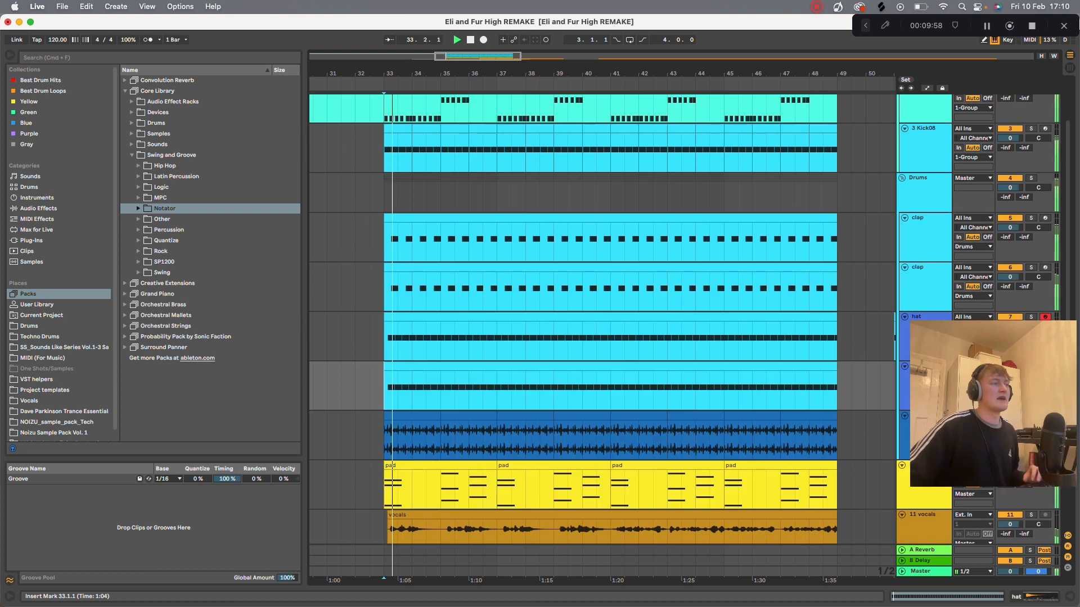
scroll(602, 331, up, 3)
scroll(602, 332, down, 3)
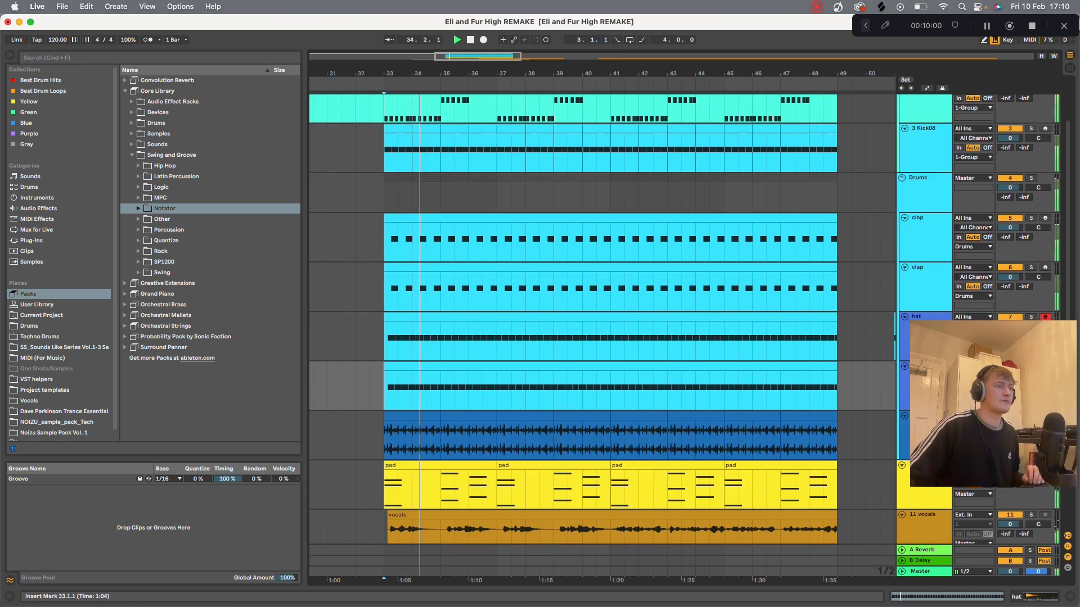
scroll(532, 294, down, 6)
scroll(531, 293, down, 1)
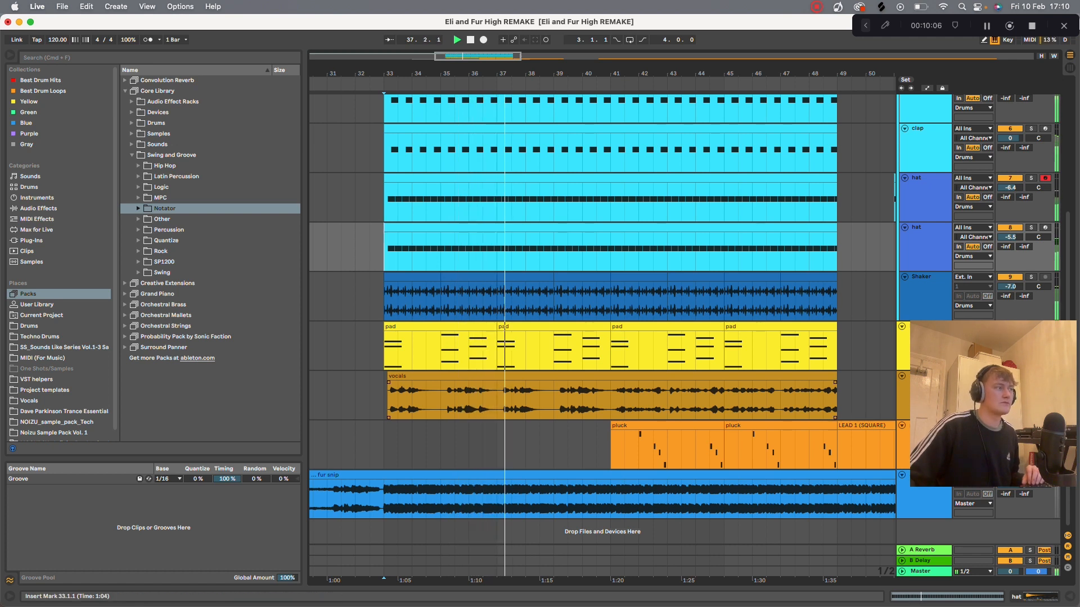
key(space)
Step: Search the plug-ins for serum and load the Audio Units version of Serum before the Delay on the pluck track
double_click(901, 448)
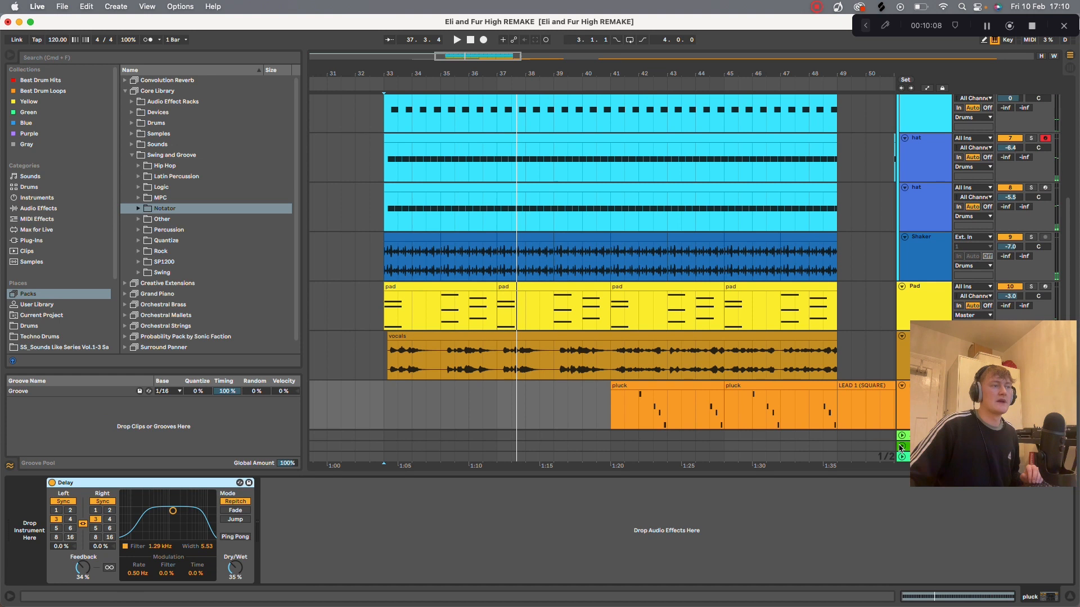
key(super+f)
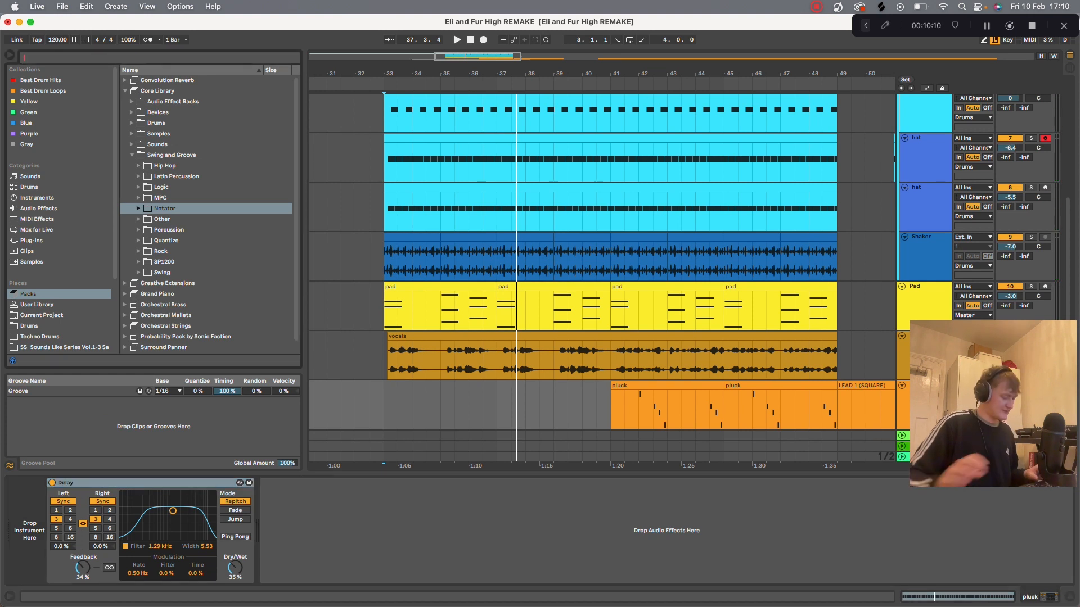
text(serum)
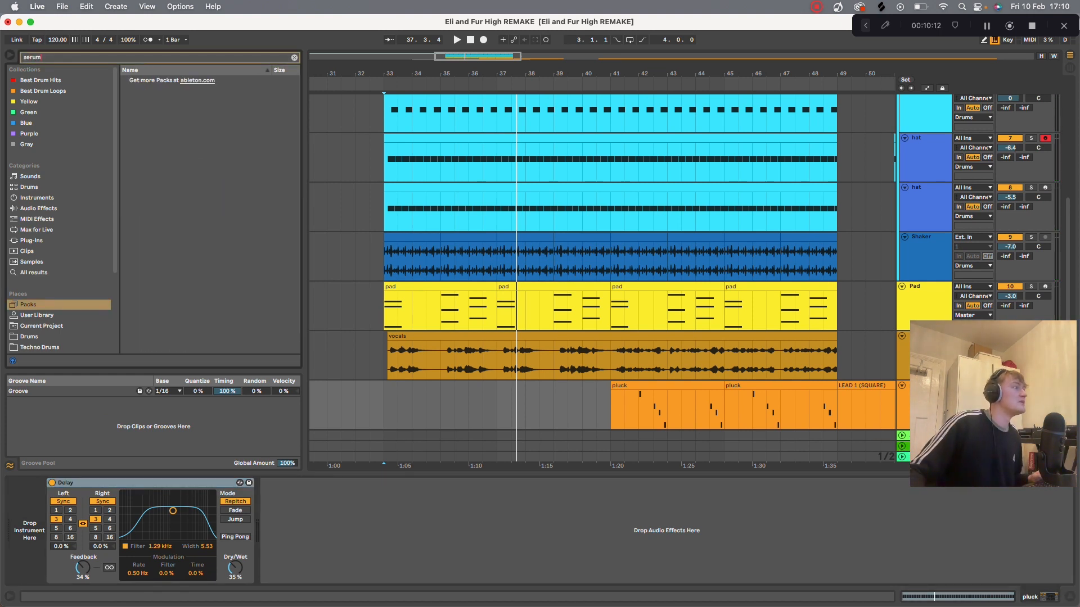
click(32, 240)
drag(162, 123, 33, 530)
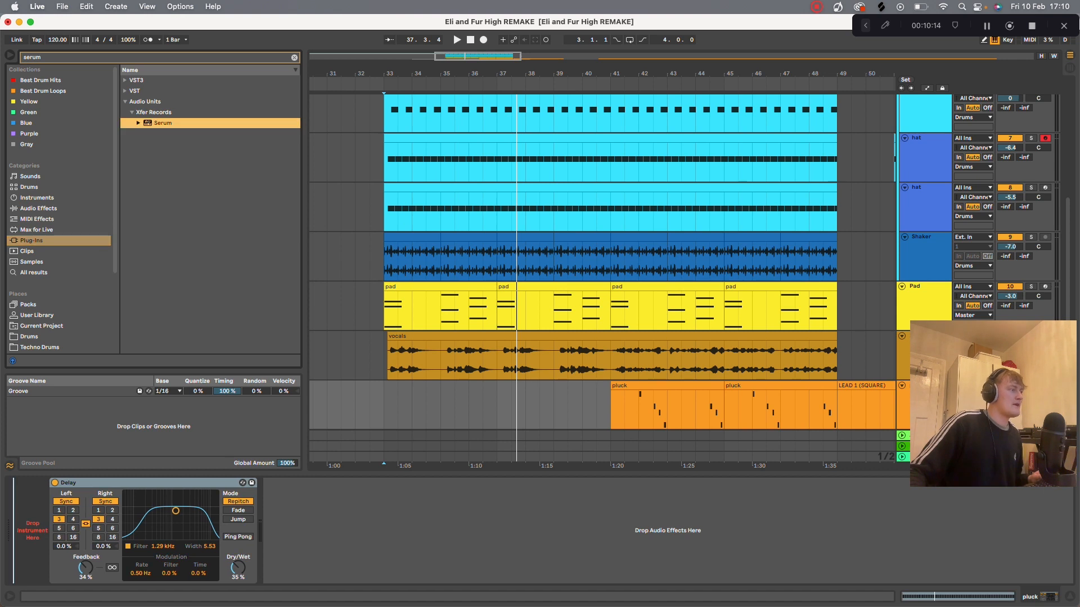
Step: Open the pluck clip at bar 41 to examine its notes, moving Serum's window clear and back again
scroll(647, 363, down, 1)
double_click(647, 362)
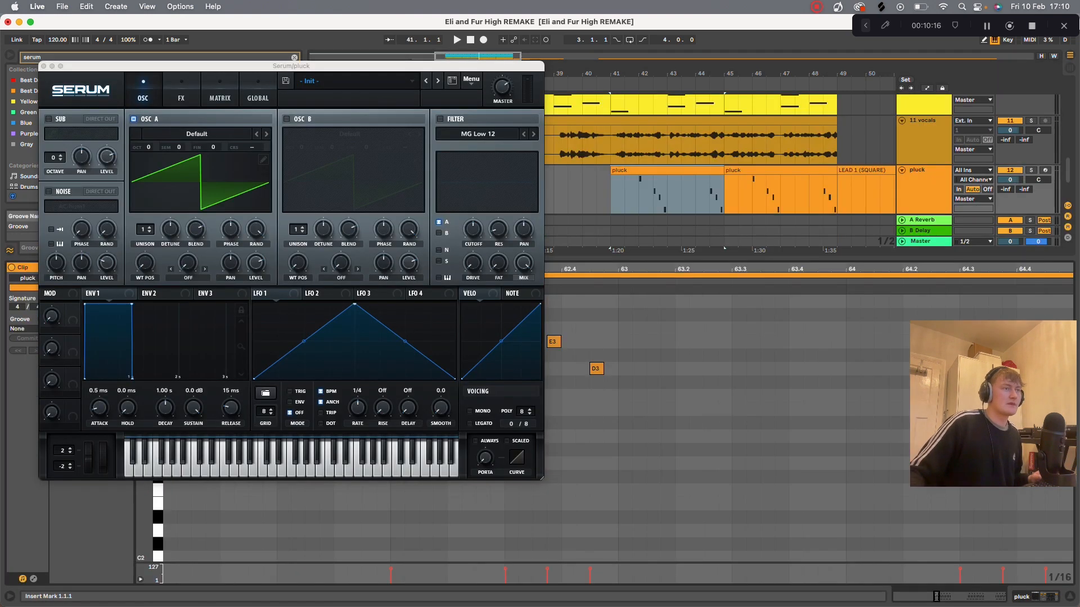
drag(291, 66, 428, 478)
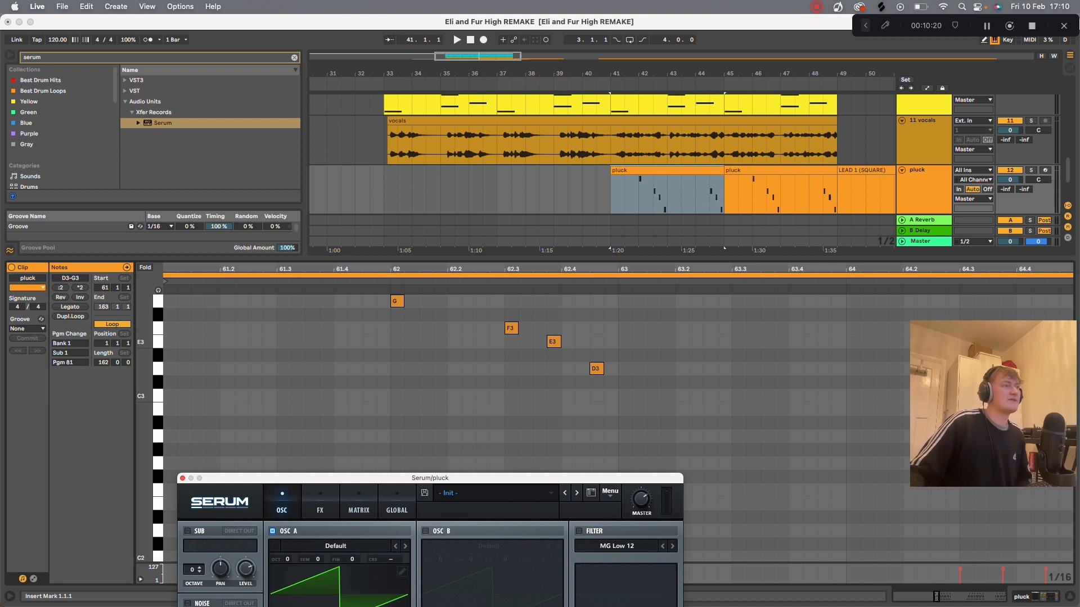
drag(430, 478, 465, 95)
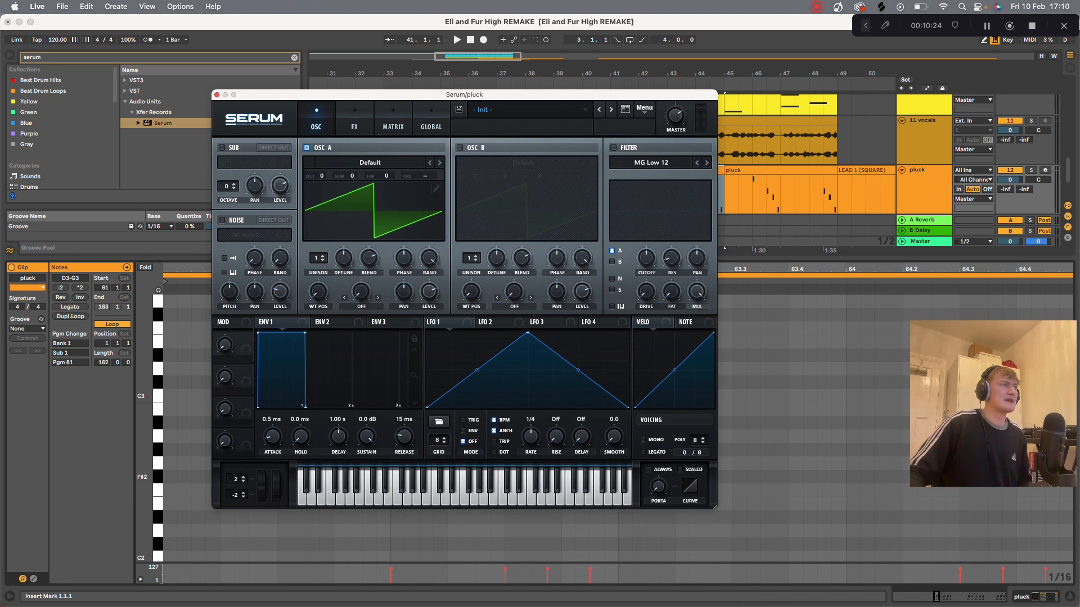
click(527, 109)
key(Escape)
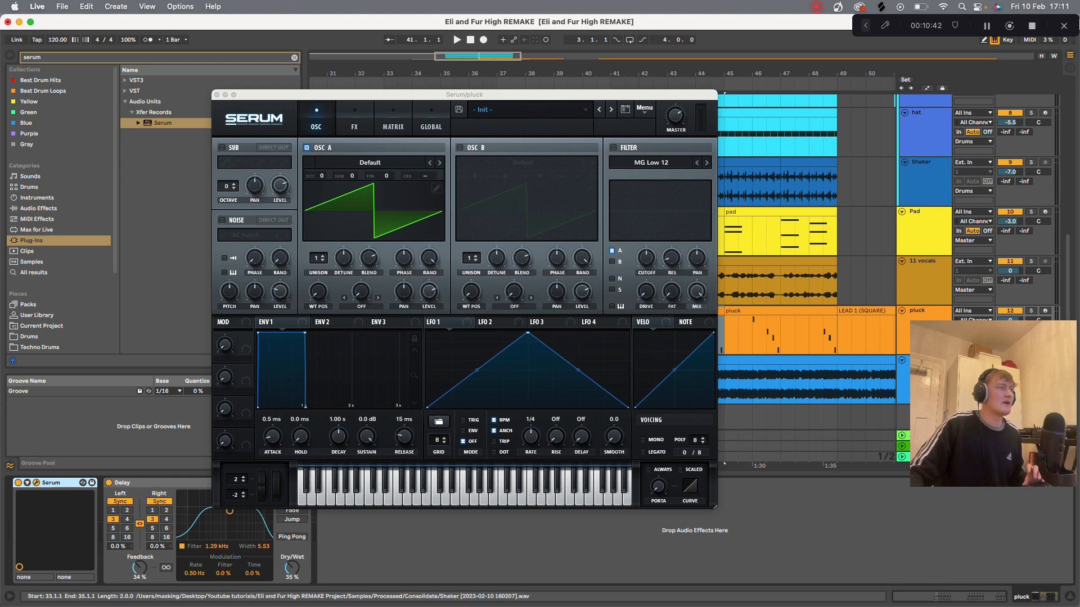
Step: Set Serum's oscillator A wavetable to Basic Mini from the Analog group
click(370, 163)
mouse_move(343, 177)
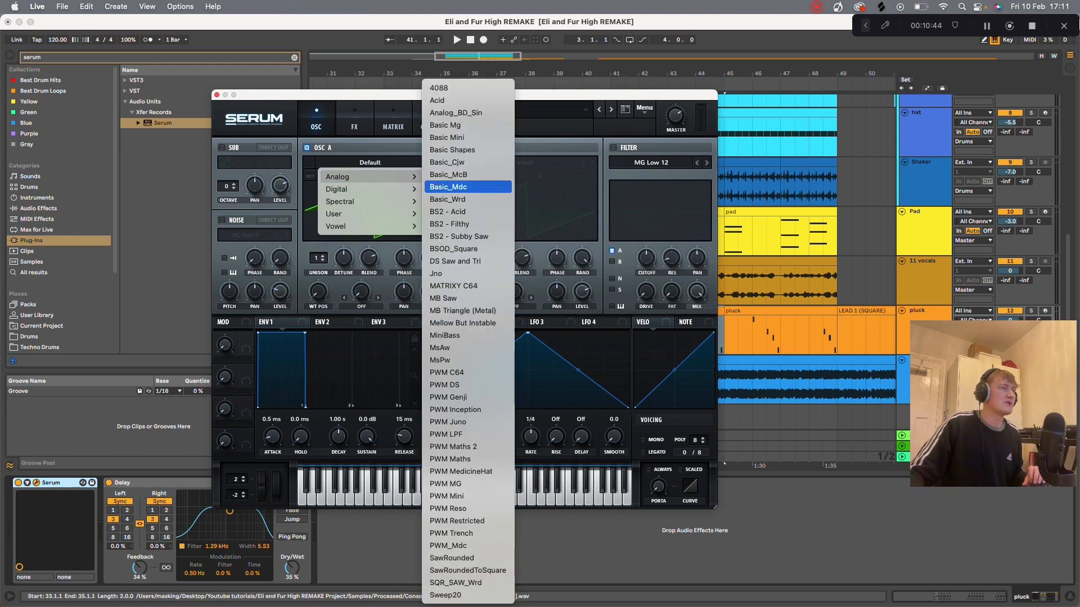
click(447, 137)
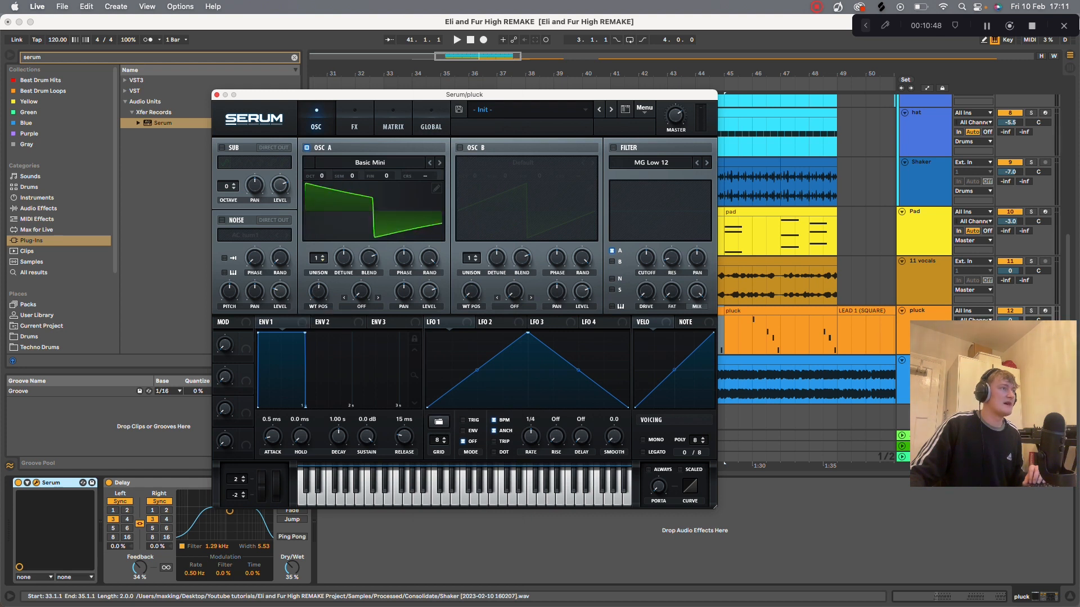
Step: Set oscillator A's wavetable to Basic Shapes from the Analog group and move its wavetable position to the saw shape
click(370, 162)
mouse_move(349, 176)
click(458, 149)
drag(318, 291, 319, 268)
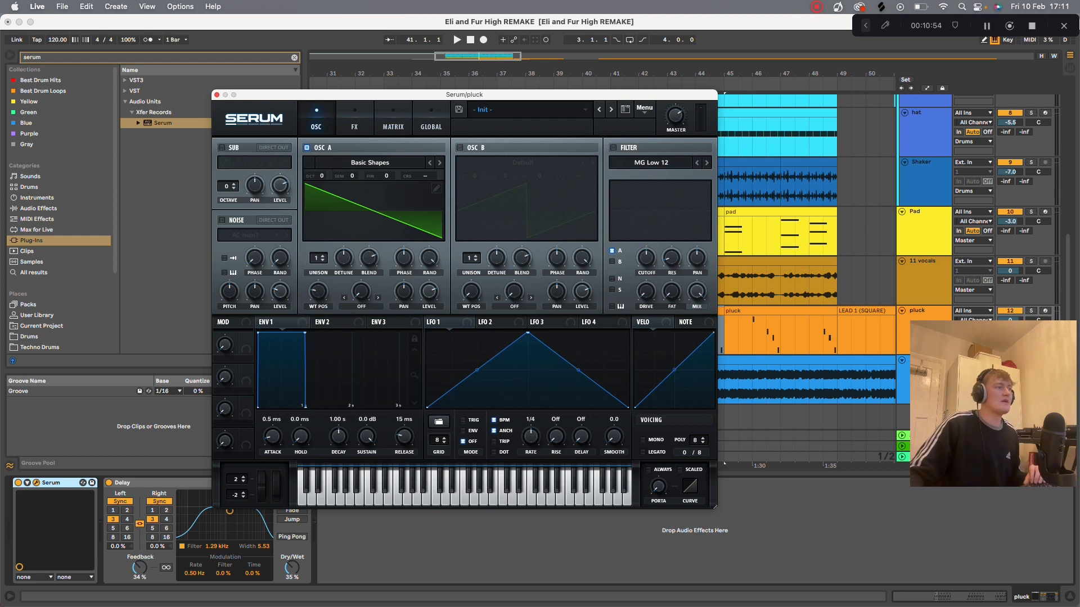
Step: Shape Envelope 1 with 719 ms decay, -27.3 dB sustain and 329 ms release, and play the soloed pluck from bar 46
drag(305, 333, 295, 380)
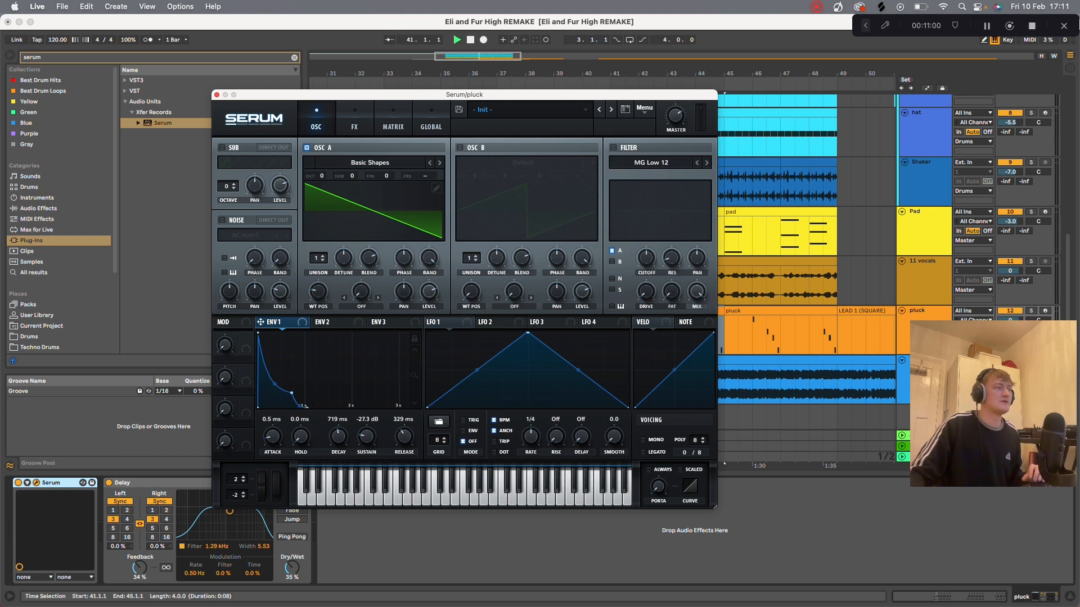
click(1030, 311)
click(752, 338)
key(space)
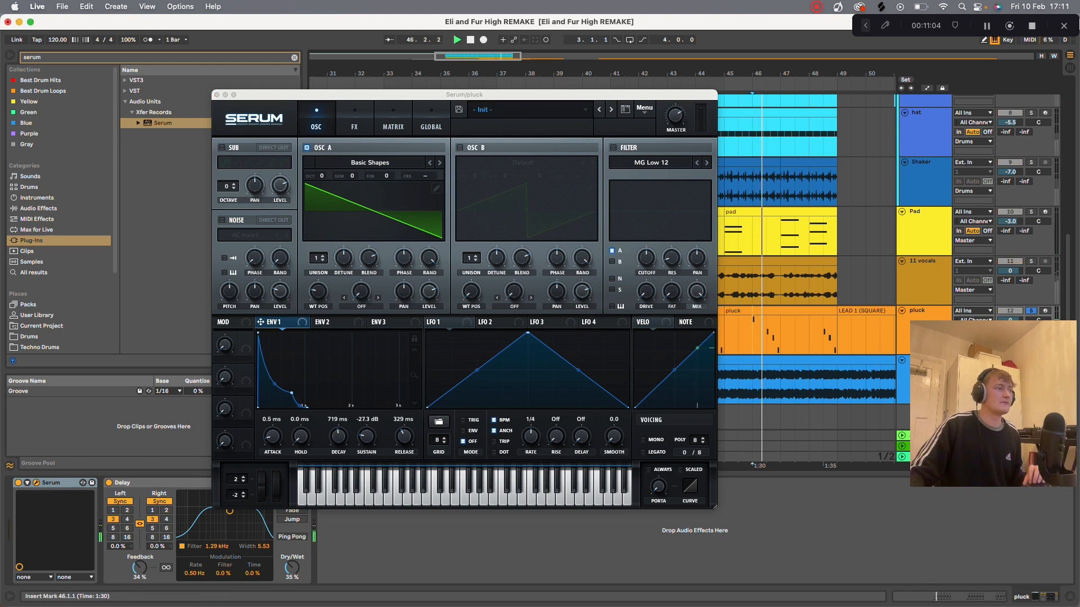
Step: Shorten Envelope 1 to 447 ms decay with -32.1 dB sustain and replay the soloed pluck from bar 46
key(space)
drag(291, 392, 278, 398)
key(space)
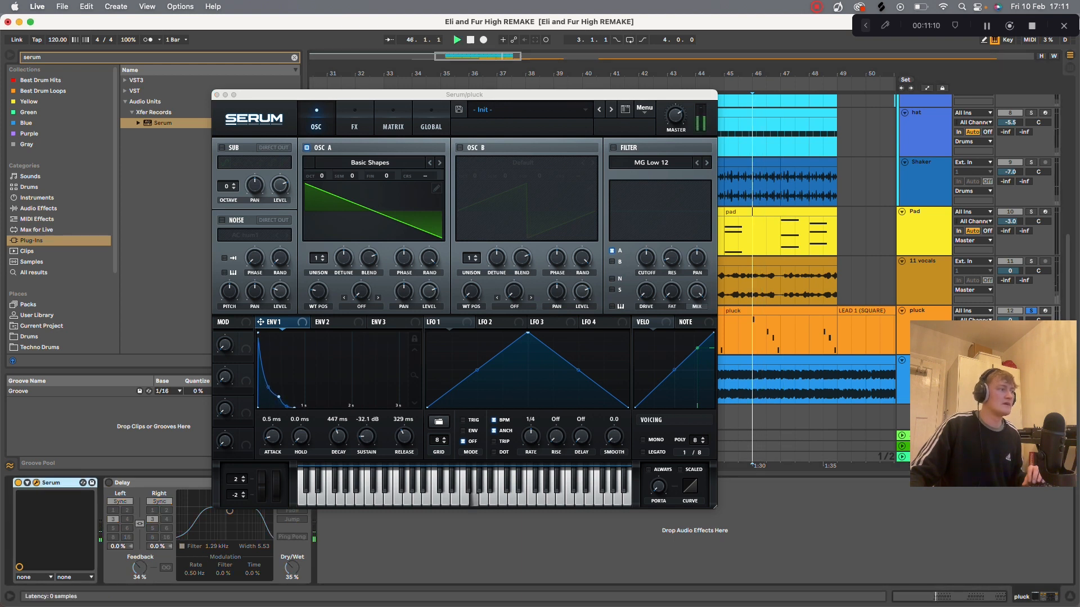
key(space)
Step: Enable Serum's filter, lower its cutoff and assign Envelope 2 to modulate the cutoff
click(614, 148)
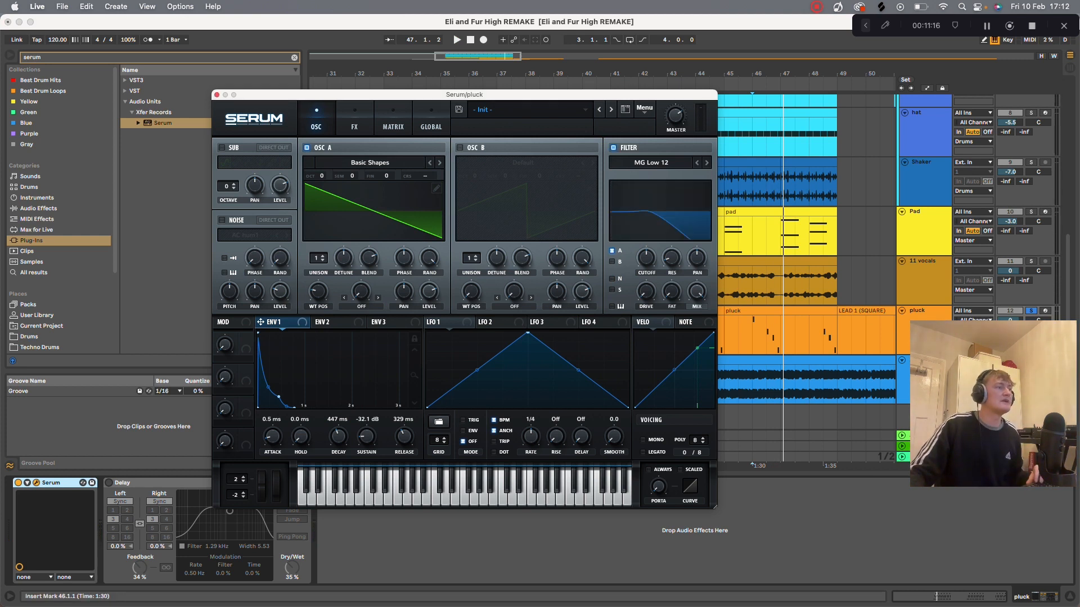
click(332, 322)
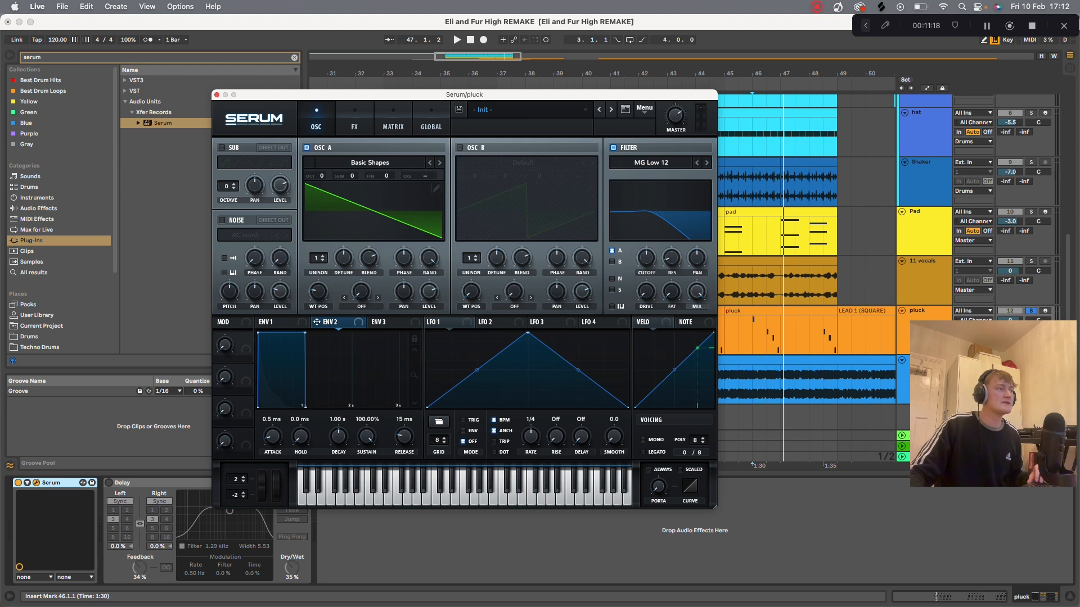
drag(468, 320, 357, 349)
drag(646, 257, 646, 278)
drag(426, 290, 637, 269)
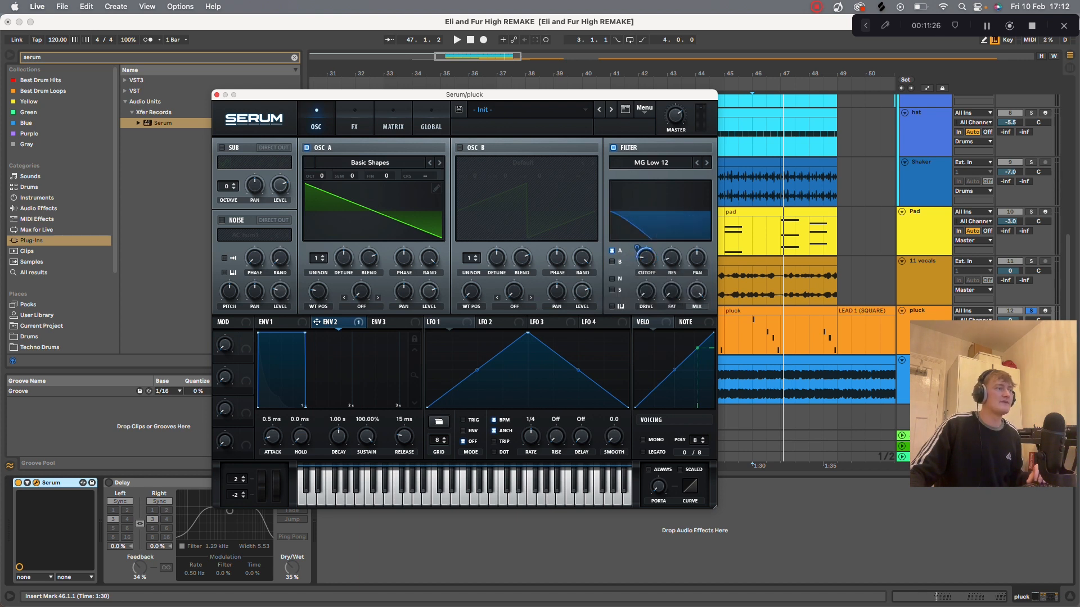
Step: Shape Envelope 2 with 533 ms decay, 19.91% sustain and 219 ms release, and adjust its cutoff modulation amount during playback
drag(305, 334, 283, 394)
key(space)
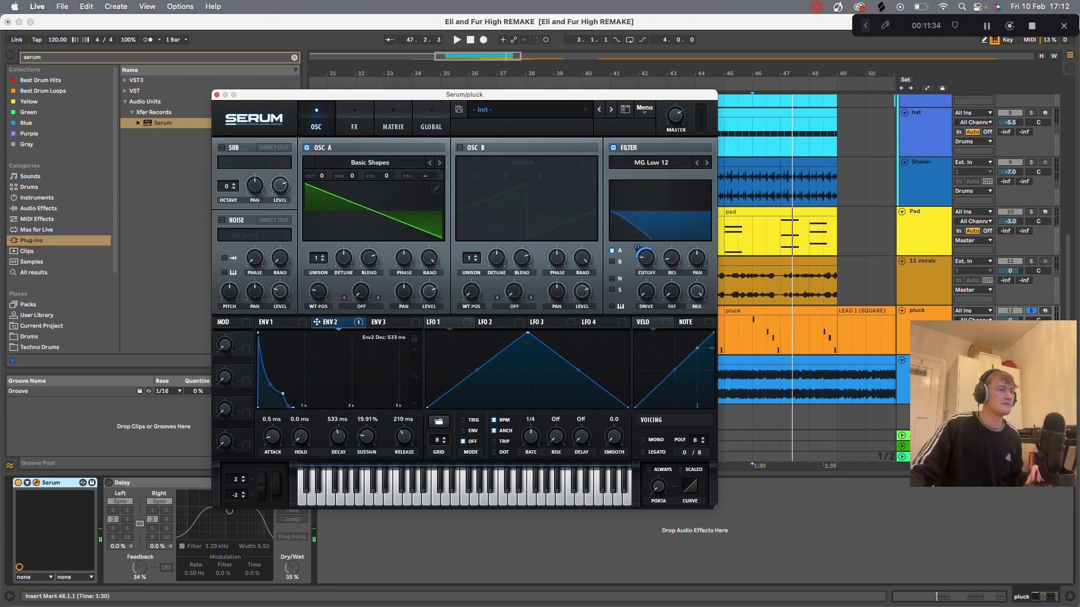
drag(636, 247, 637, 239)
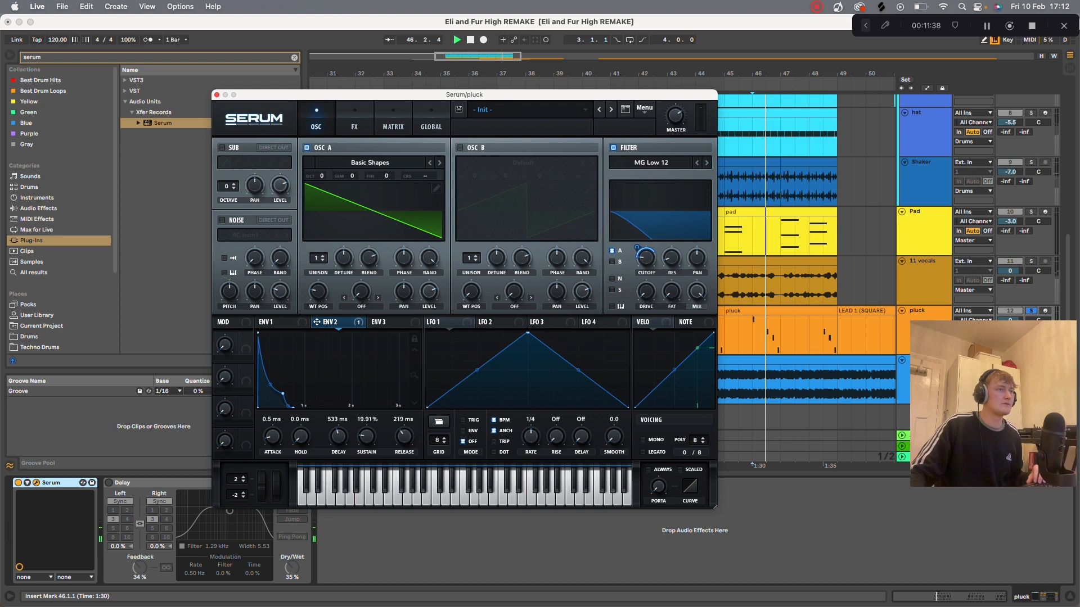
key(space)
Step: Set the filter type to MG Low 18 and readjust the cutoff and its Envelope 2 modulation amount while playing the pluck
click(697, 162)
click(707, 162)
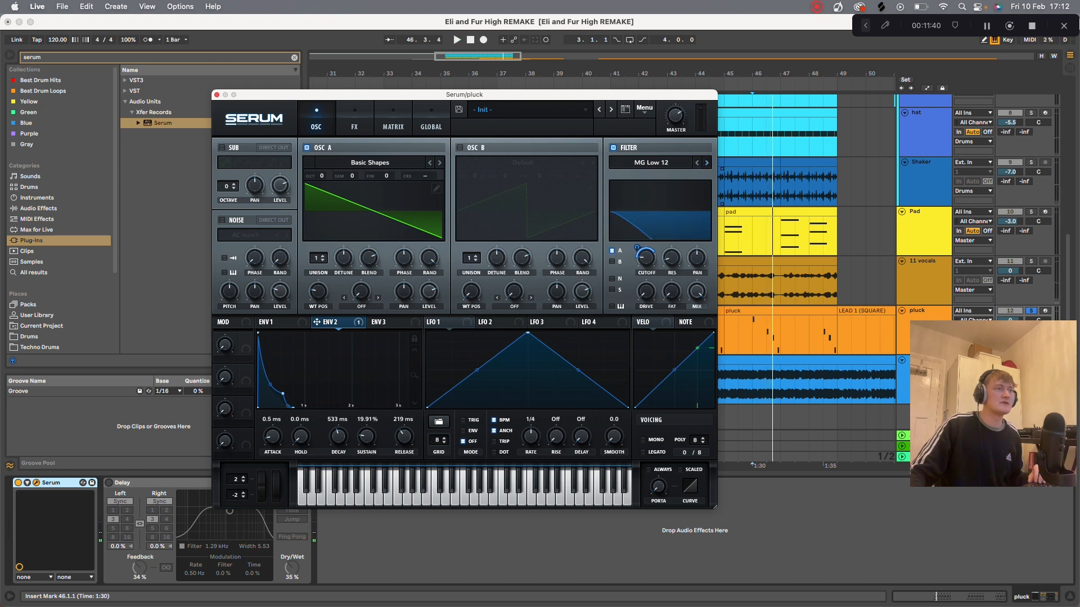
key(space)
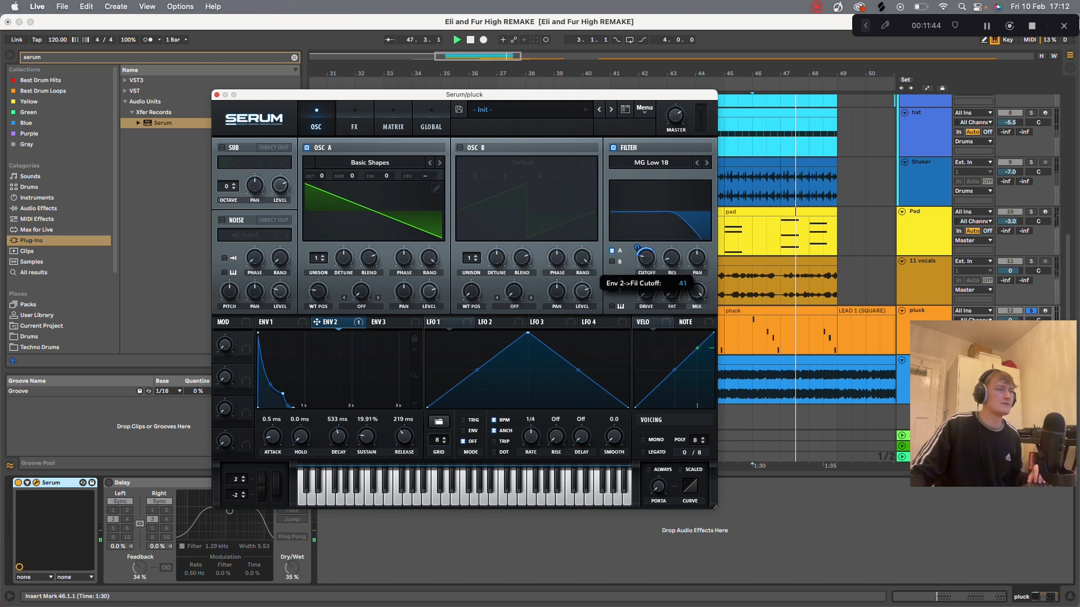
mouse_move(646, 257)
mouse_down()
mouse_move(647, 268)
mouse_move(636, 233)
mouse_move(637, 248)
mouse_up()
key(space)
key(space)
Step: Reshape Envelope 2 to 1.04 s decay, 27.49% sustain and 503 ms release, auditioning the pluck
drag(282, 393, 280, 367)
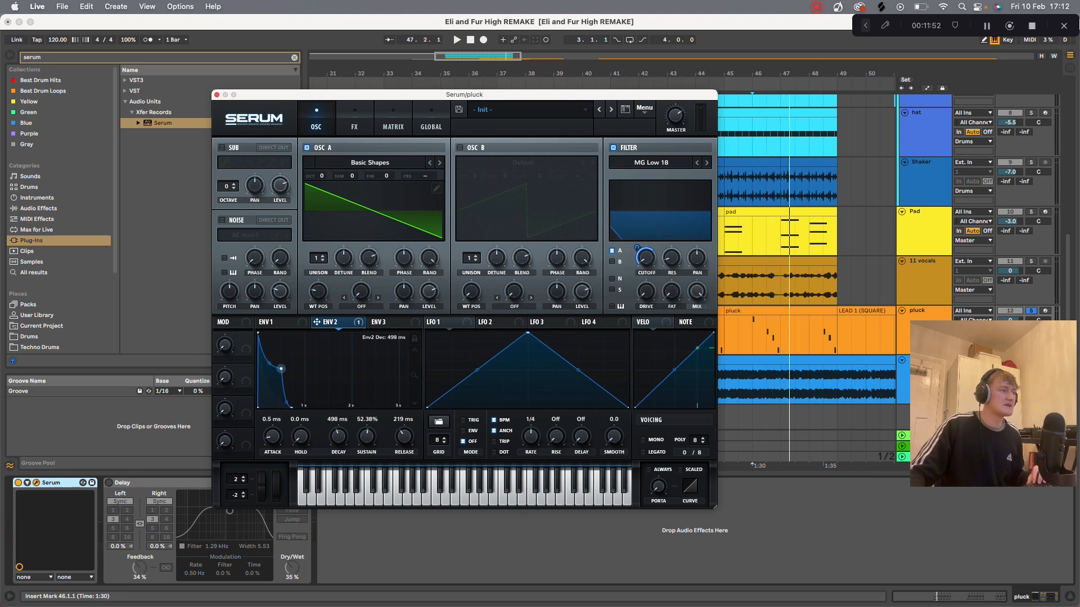
key(space)
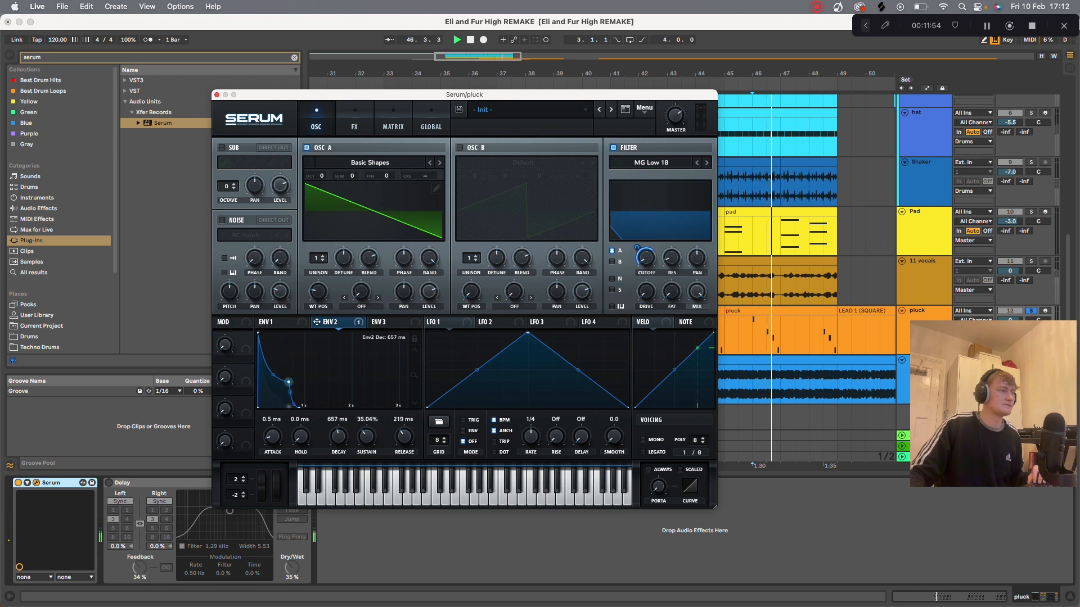
drag(280, 366, 307, 388)
key(space)
key(space)
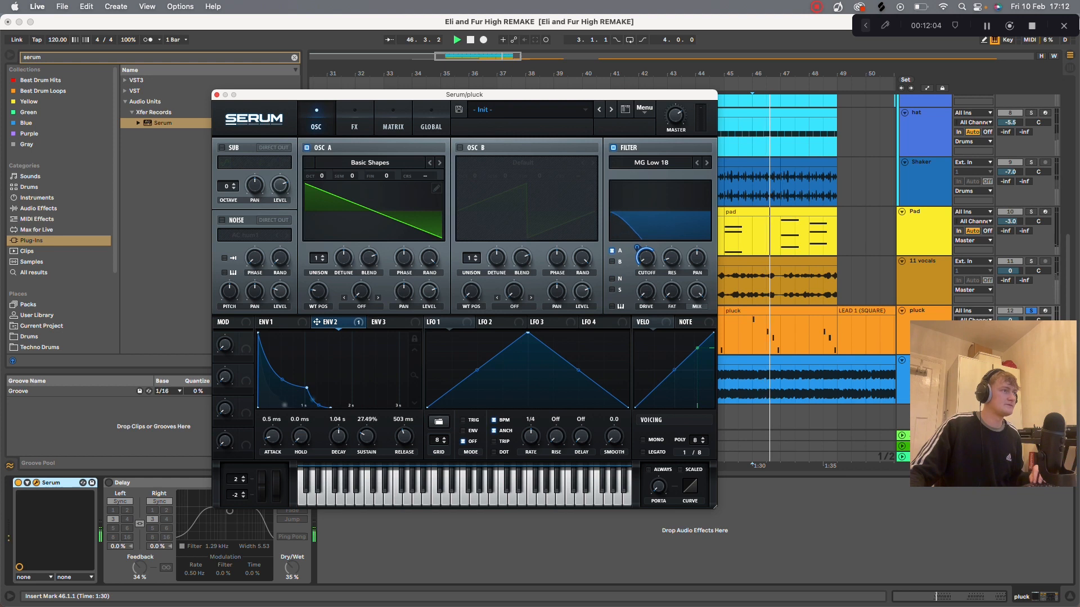
key(space)
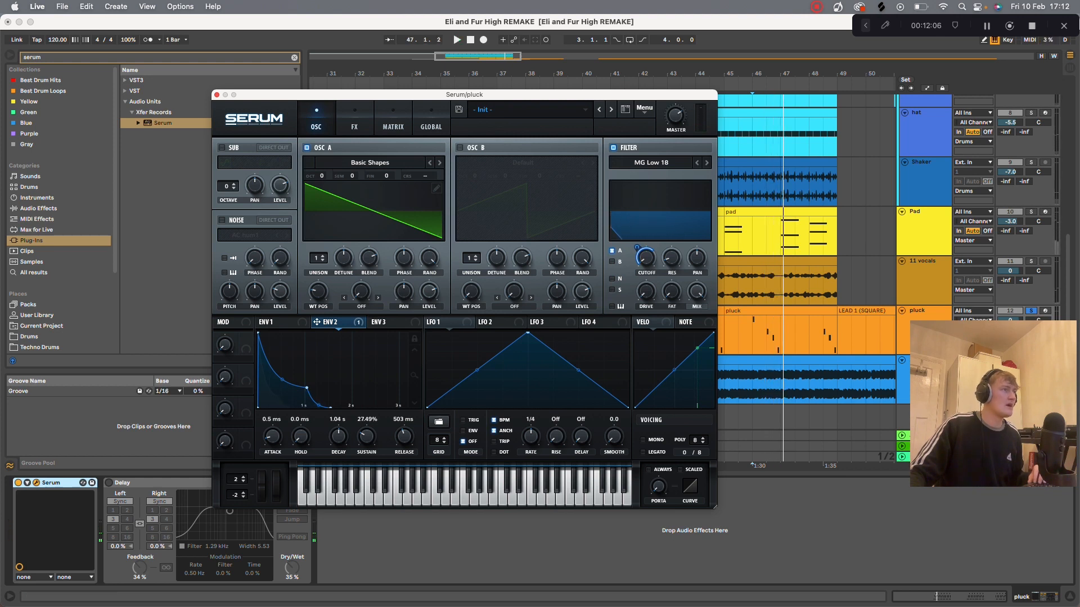
Step: Enable Serum's Reverb effect in Plate mode and raise its low cut while auditioning the pluck
click(354, 120)
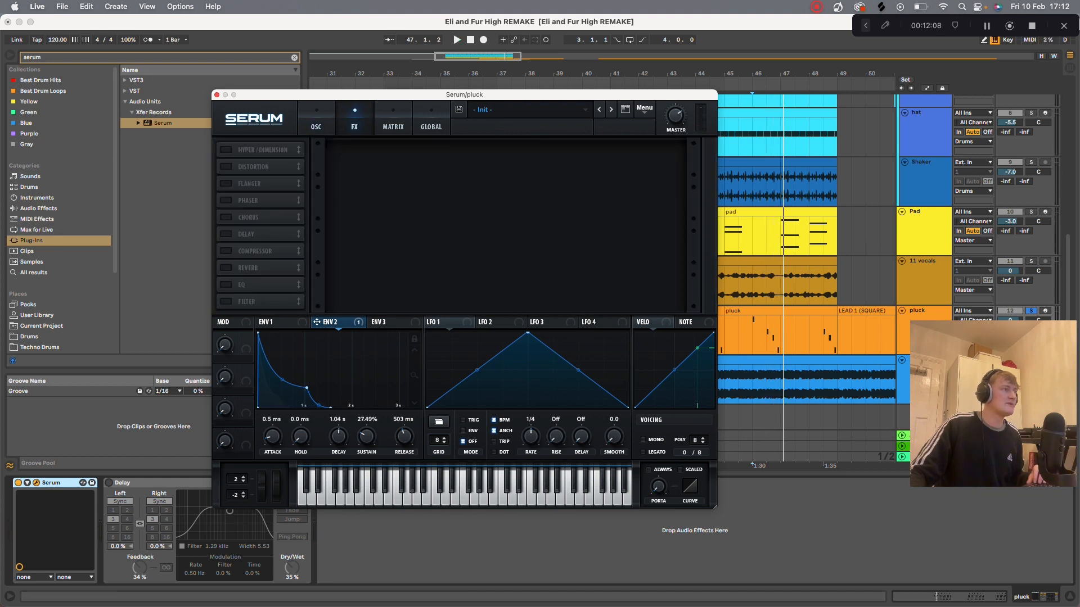
click(225, 268)
key(space)
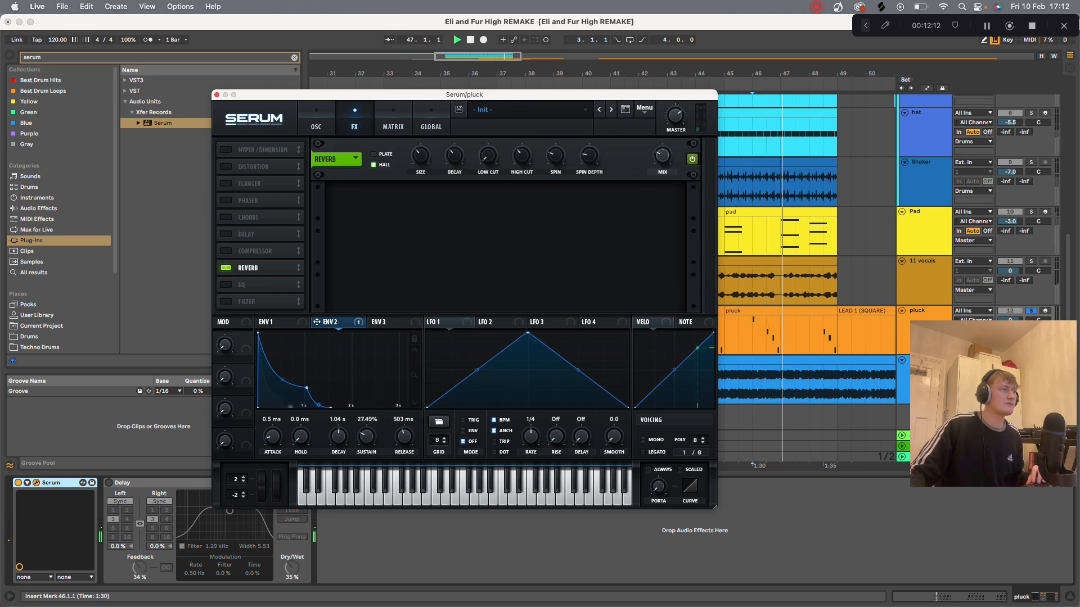
key(space)
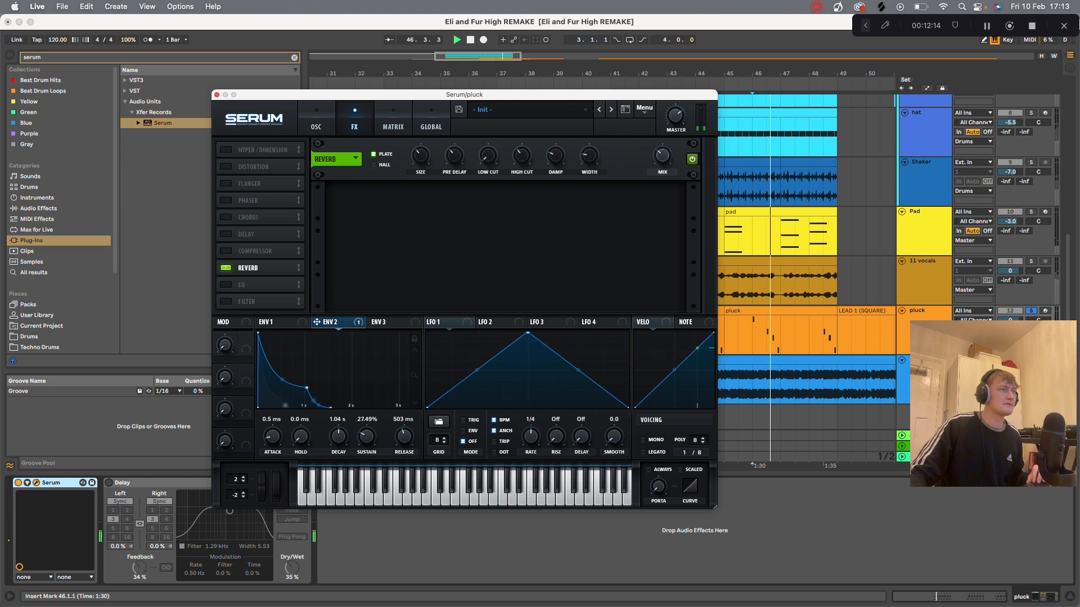
key(space)
key(space)
mouse_move(488, 155)
drag(488, 155, 488, 143)
key(space)
Step: Enable Serum's Chorus effect, set its mix to 22% and listen to the pluck at a higher system volume
click(226, 217)
key(space)
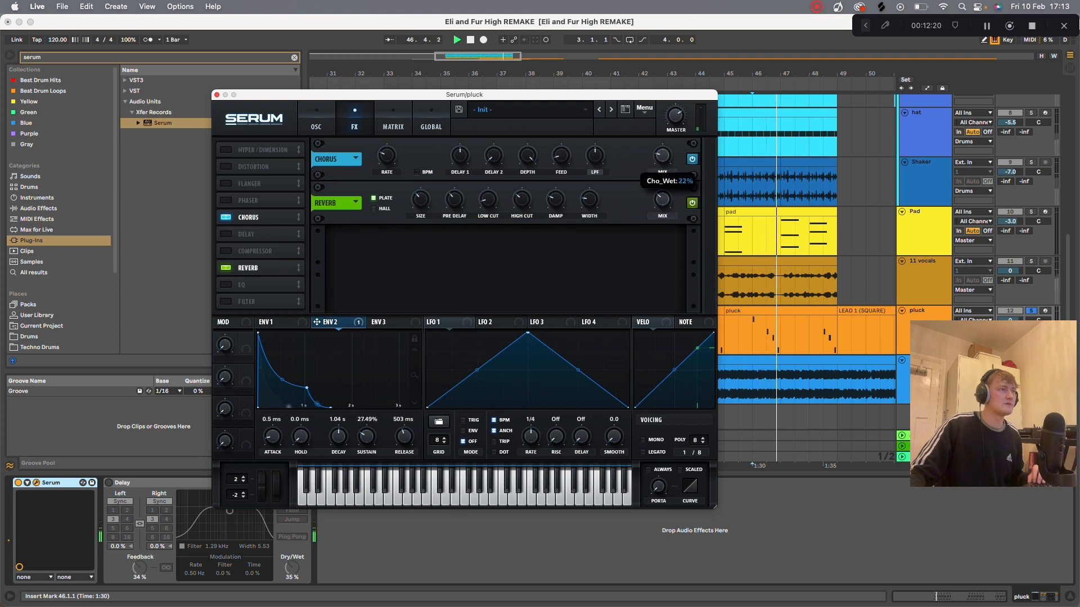
key(space)
key(space)
key(XF86AudioRaiseVolume)
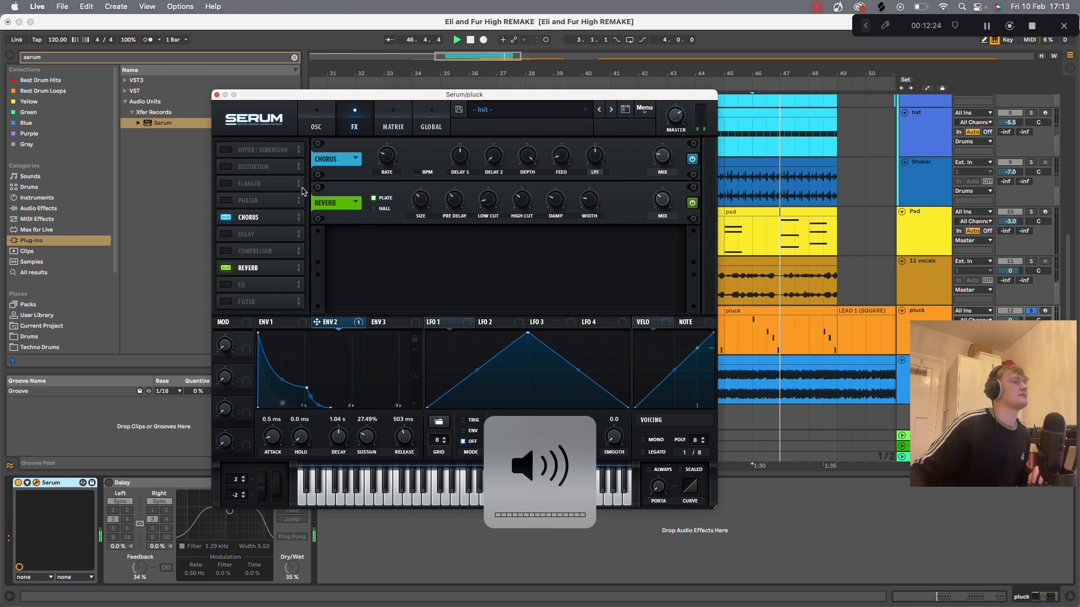
key(space)
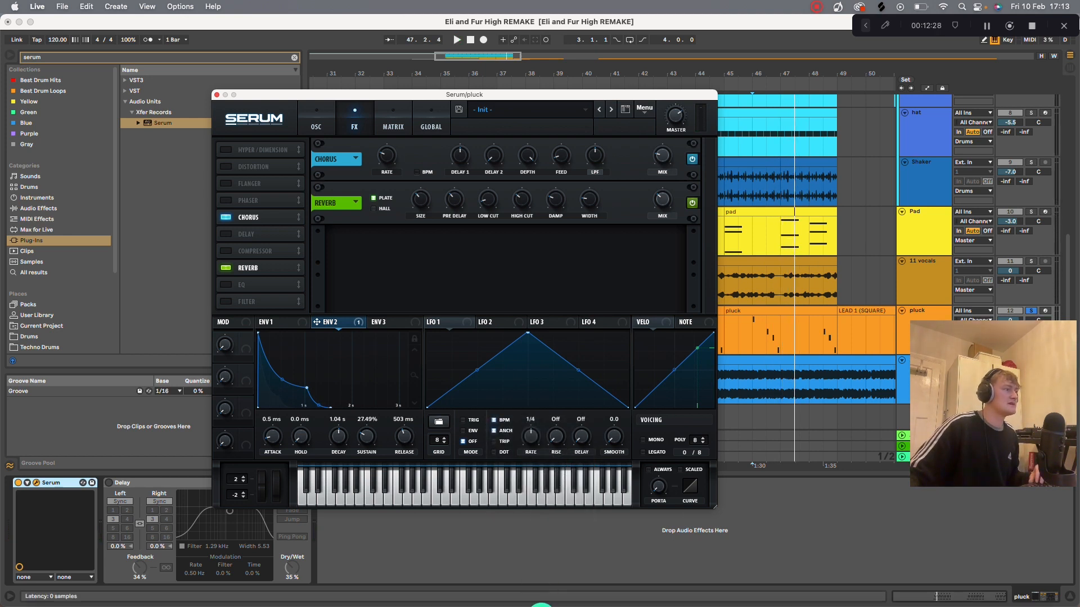
Step: Hide Serum's window, find Delay among the audio effects with the search "delay" and add it after the pluck's existing Delay
click(160, 483)
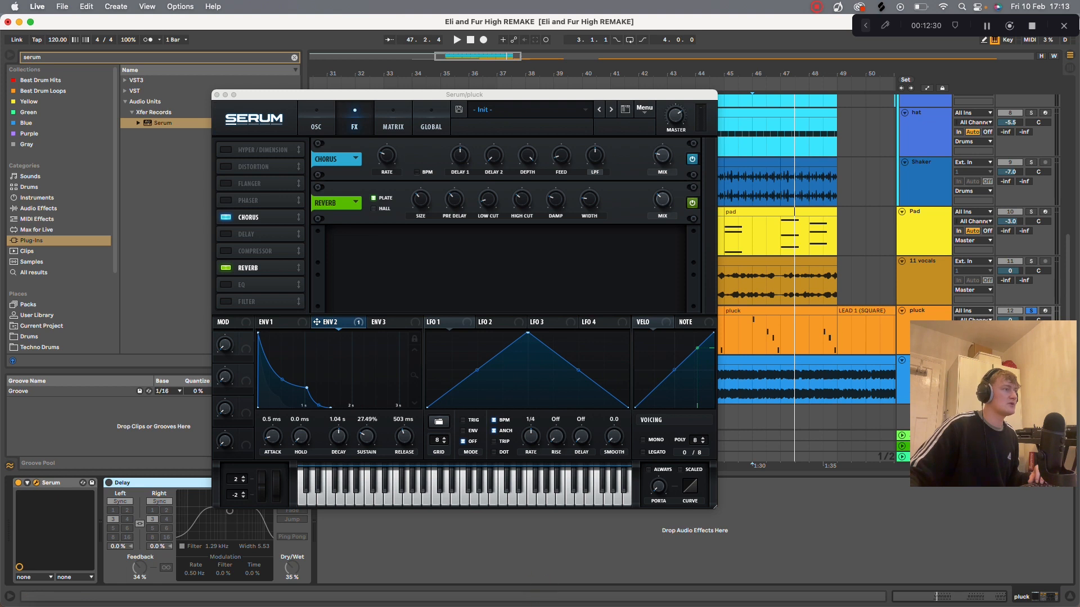
key(super+alt+p)
click(294, 57)
text(derl)
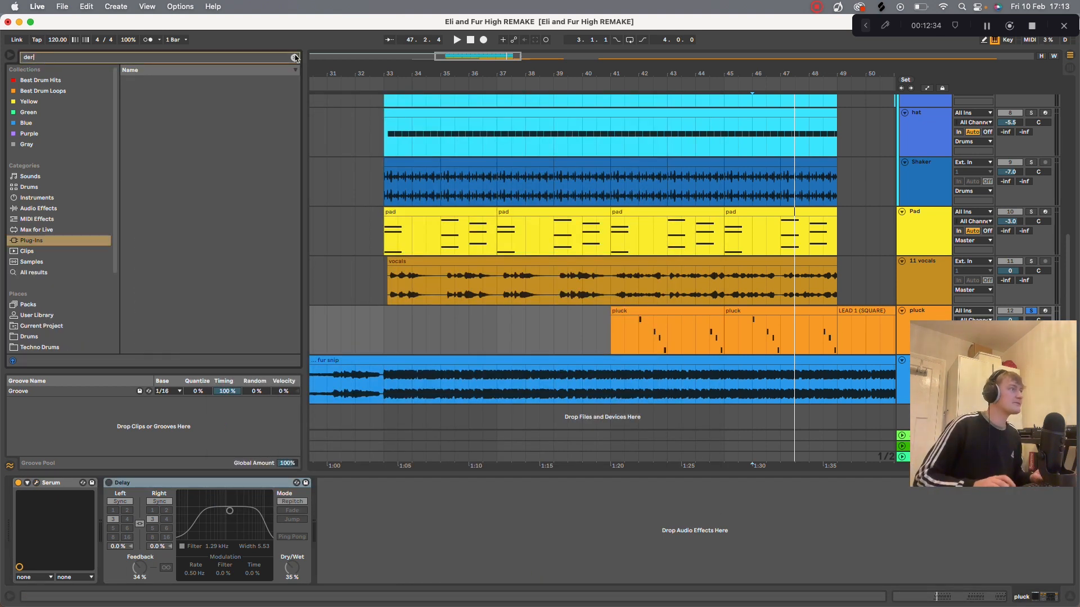
key(BackSpace)
key(BackSpace)
text(lay)
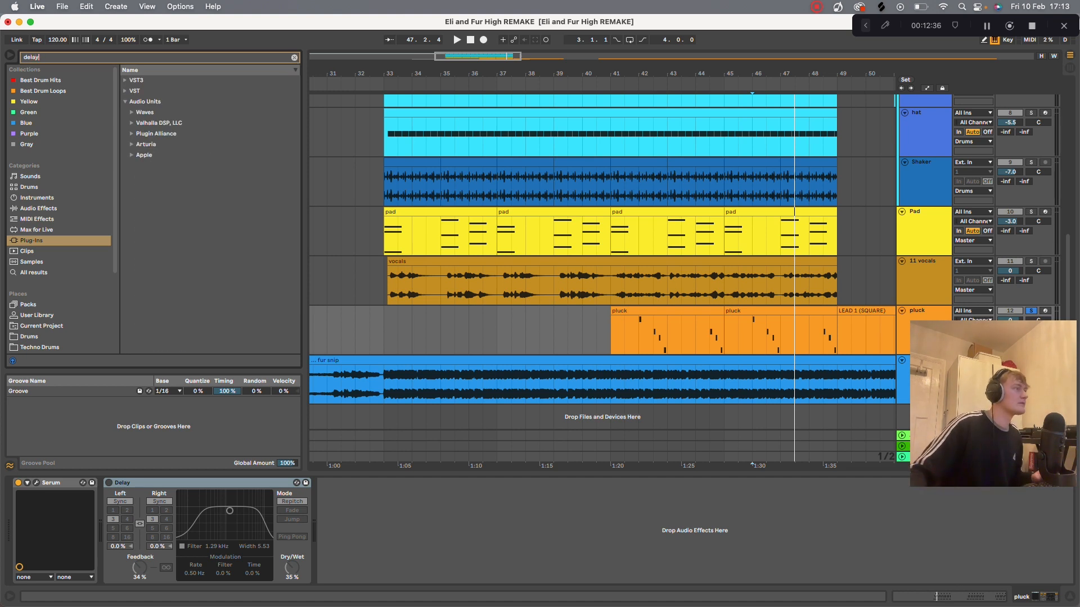
click(37, 198)
click(38, 208)
click(147, 113)
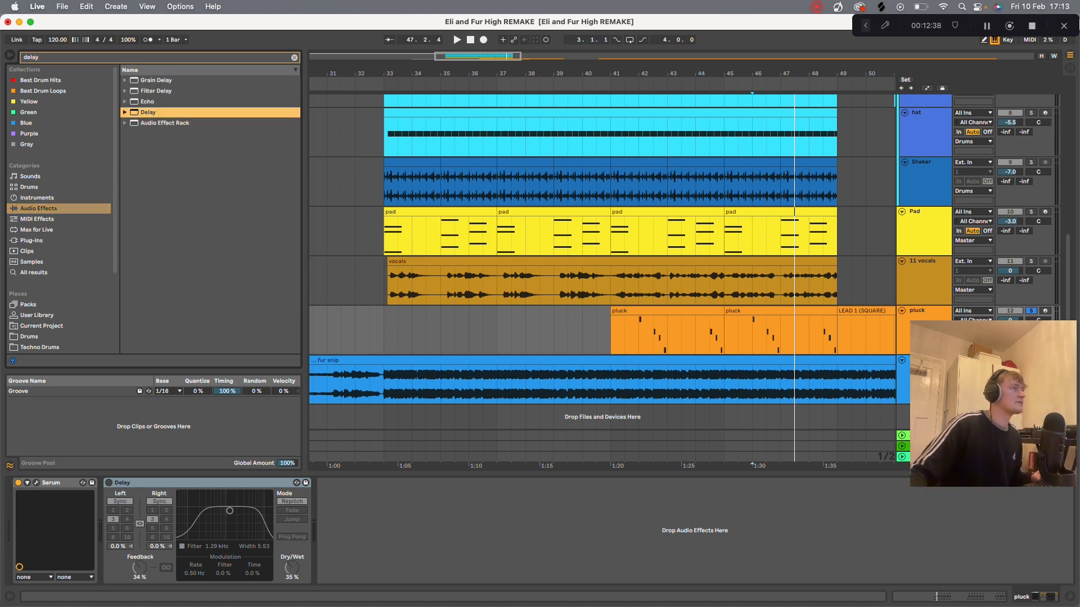
drag(148, 112, 371, 530)
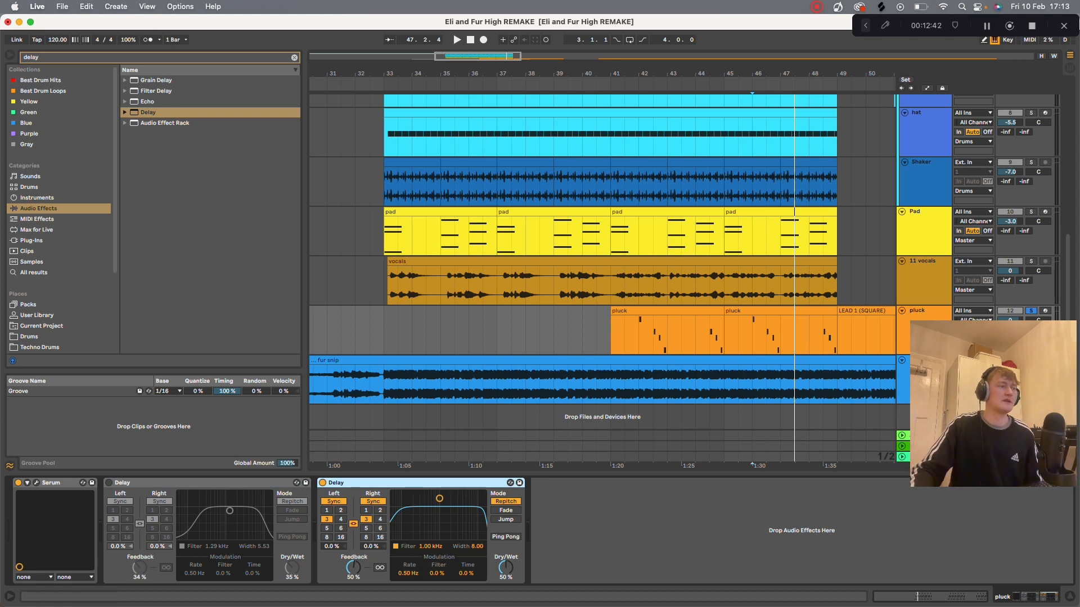
Step: Set the new Delay's filter to 966 Hz with width 4.53, feedback to 33% and dry/wet to 35%, auditioning the pluck
drag(439, 498, 443, 519)
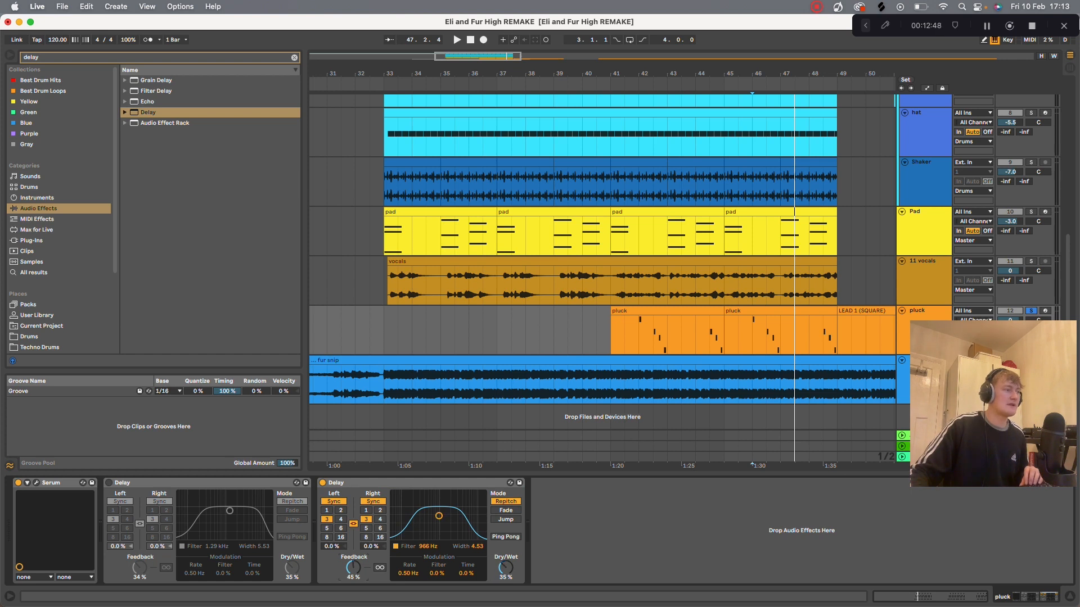
key(space)
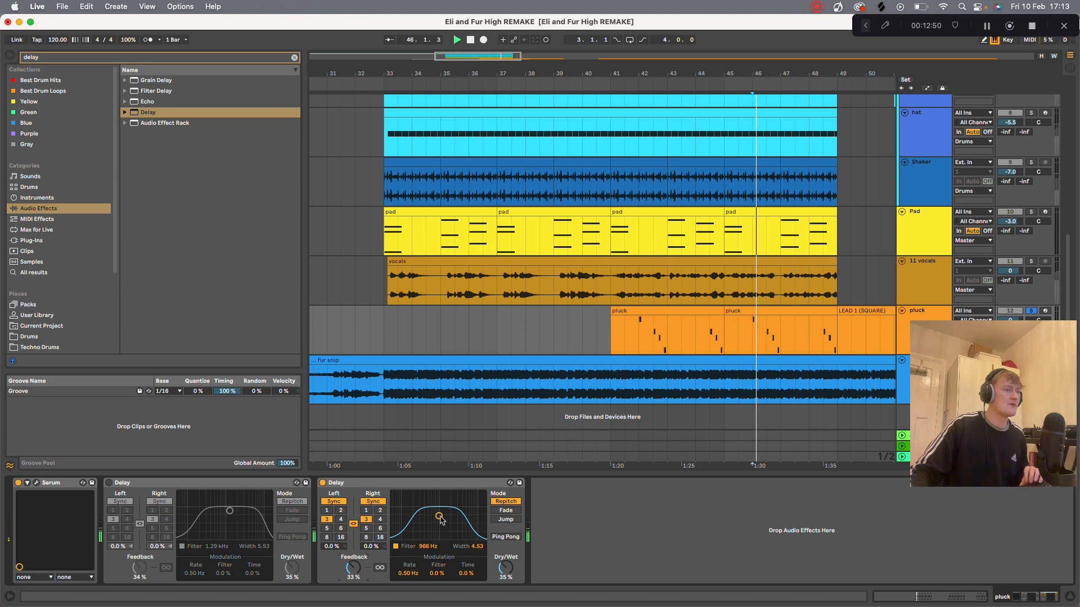
key(space)
Step: Turn on Ping Pong for the new Delay, set dry/wet to 27% and narrow its filter width to 2.36 during playback
click(505, 537)
key(space)
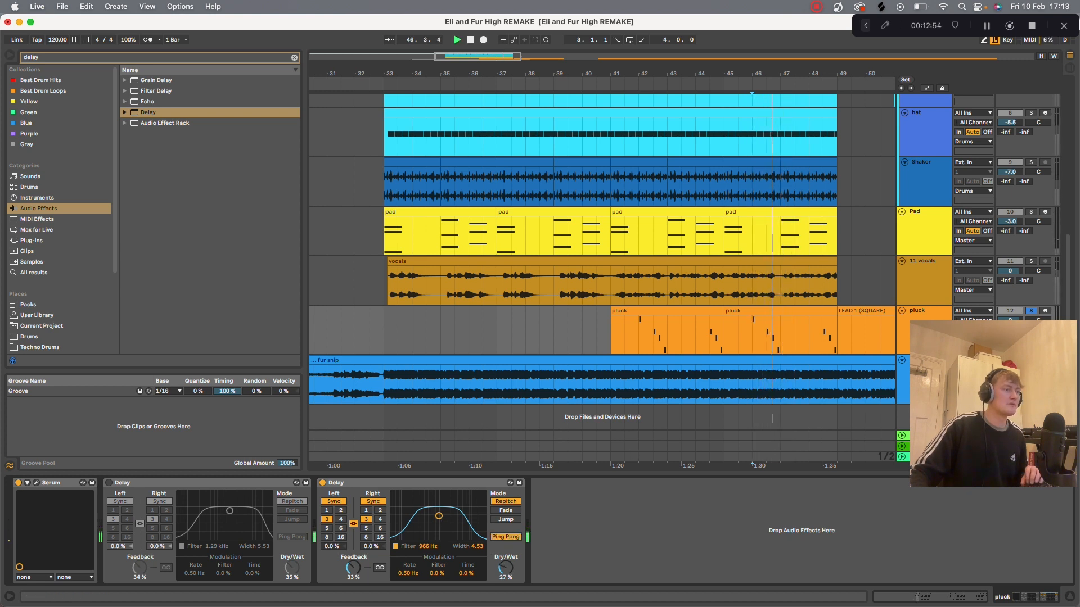
drag(477, 547, 476, 566)
key(space)
key(space)
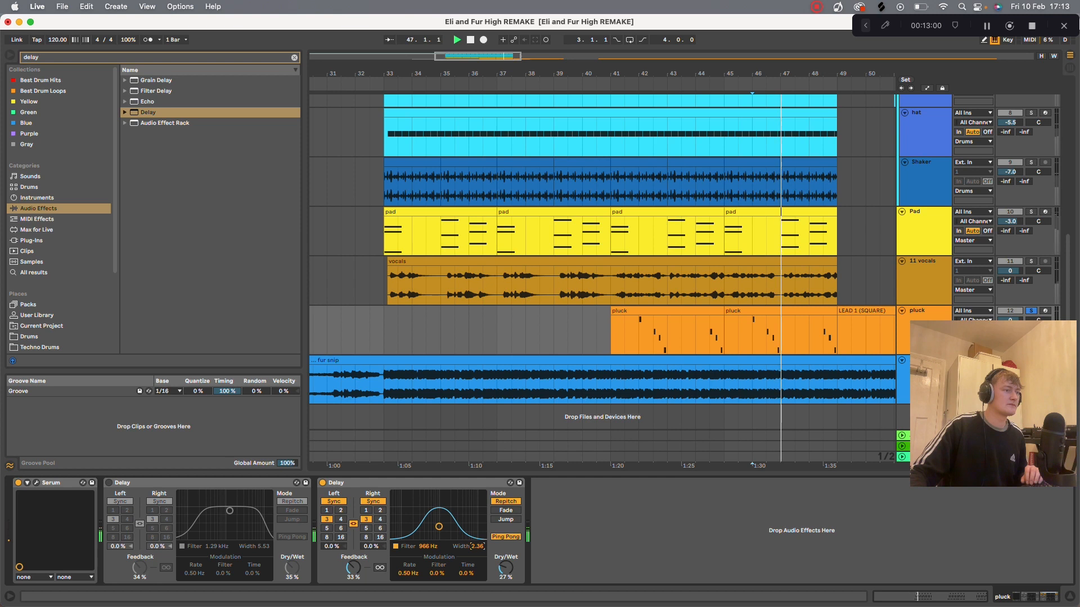
key(space)
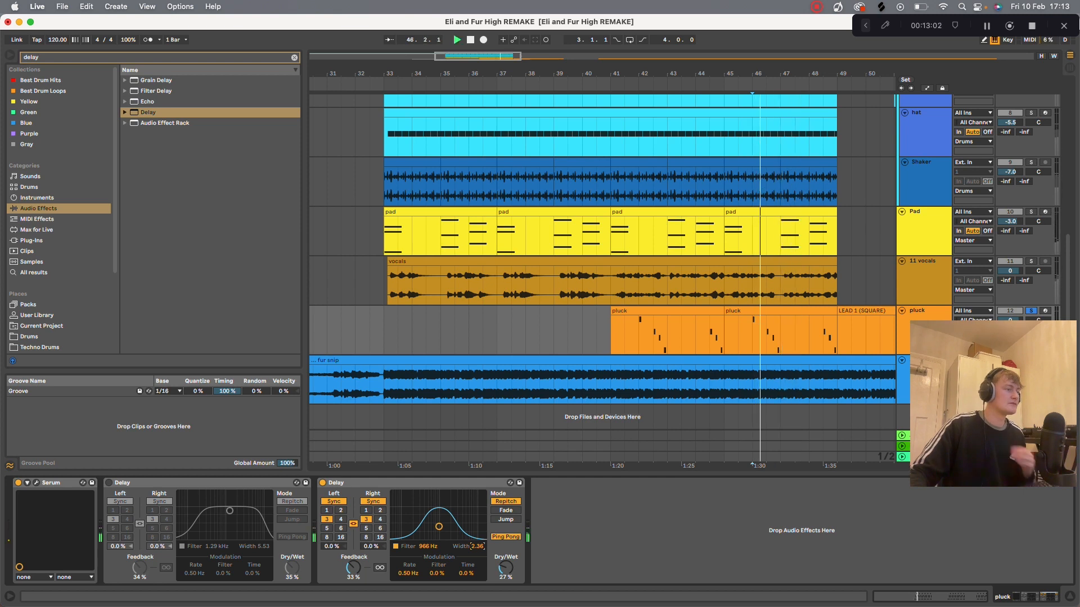
Step: Unsolo the pluck, raise the new Delay's dry/wet to 45% and play the full mix from bar 41
key(space)
click(610, 331)
key(space)
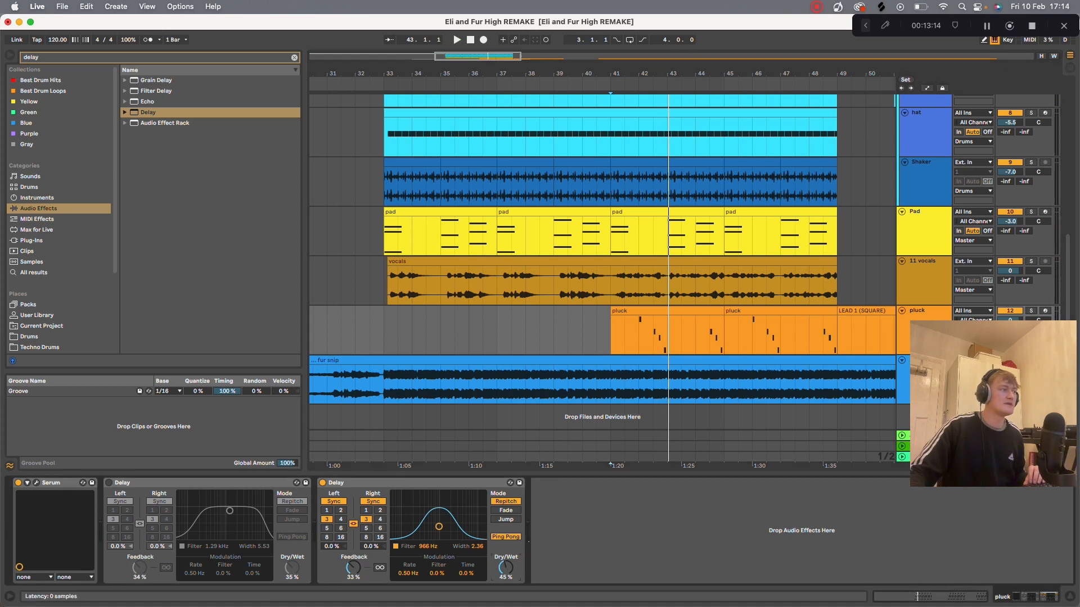
Step: Fine-tune Envelope 2's modulation of the filter cutoff and the filter's resonance in Serum, replaying the full mix from bar 41
click(36, 483)
key(space)
click(216, 95)
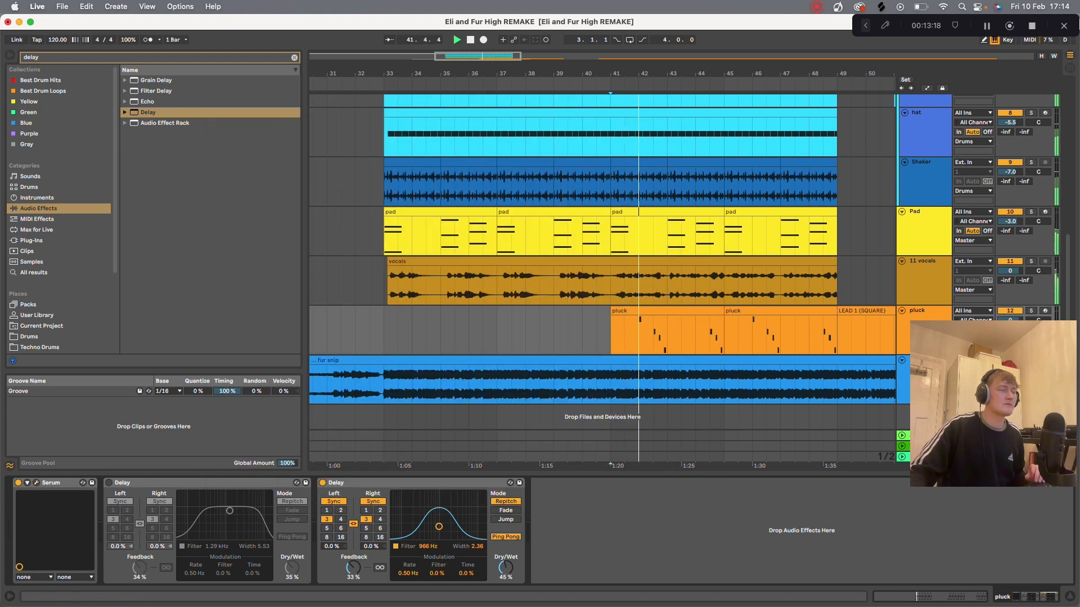
key(space)
click(36, 483)
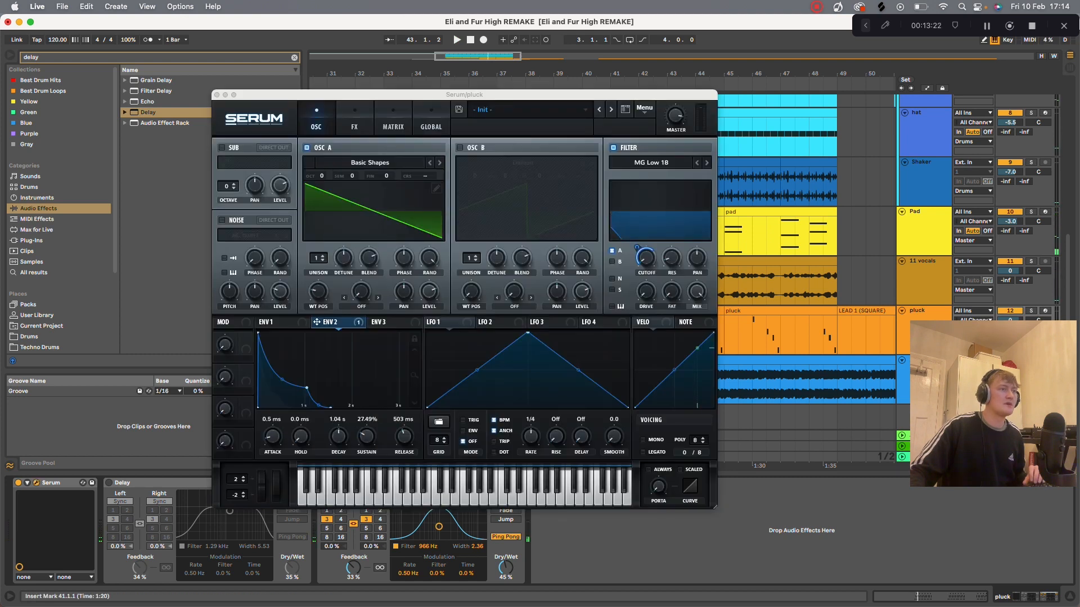
click(636, 248)
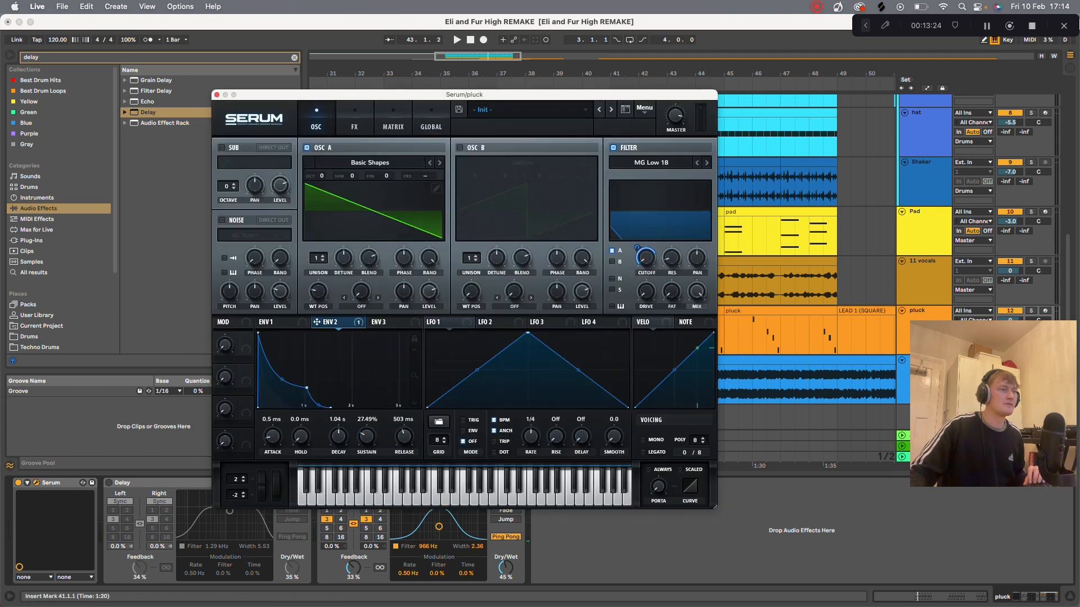
key(space)
click(216, 95)
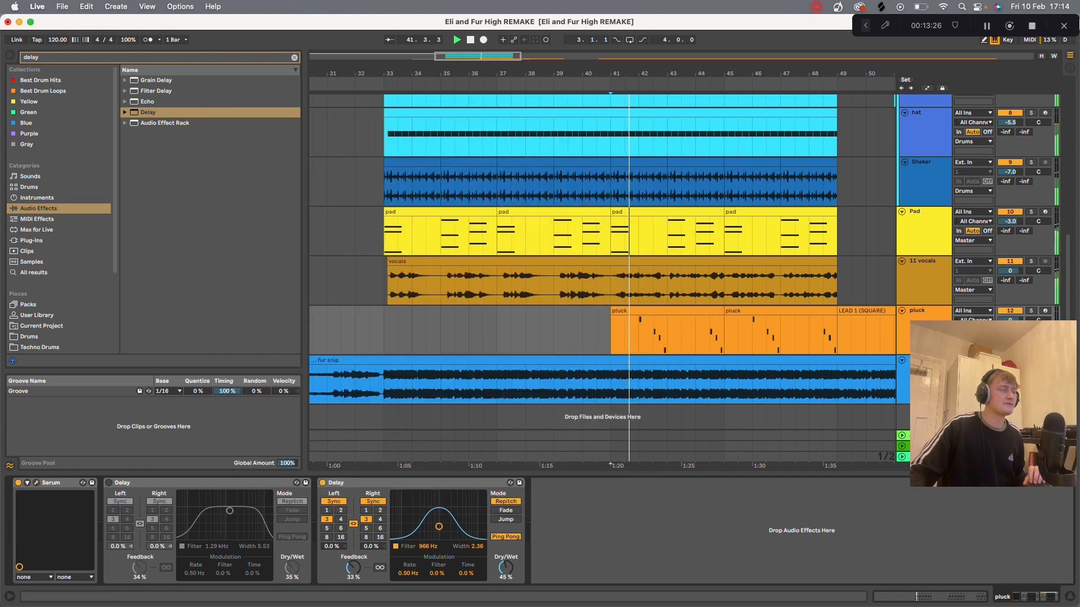
click(36, 483)
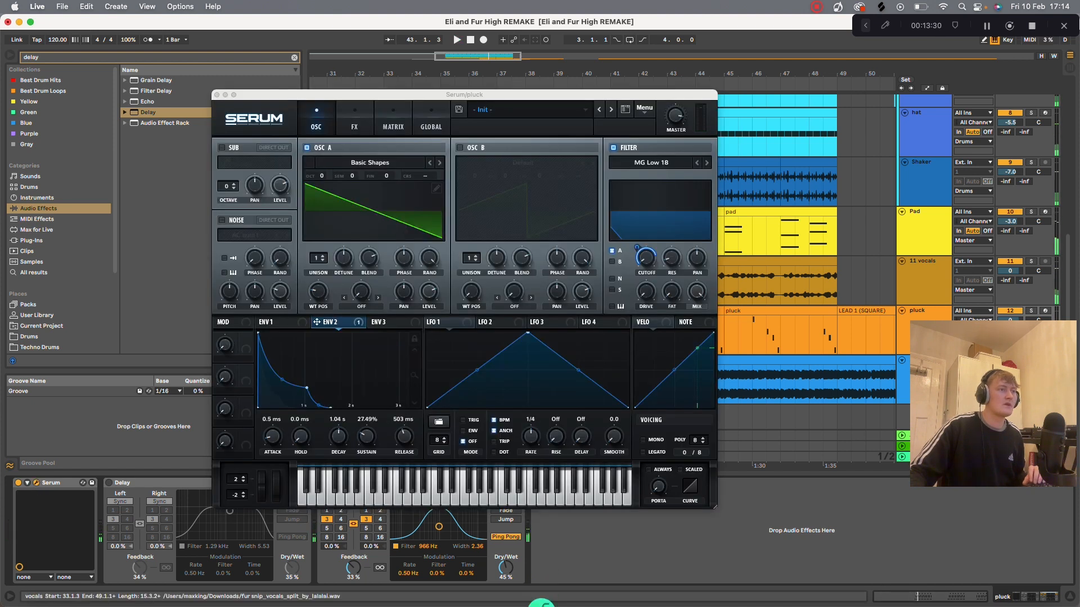
click(671, 258)
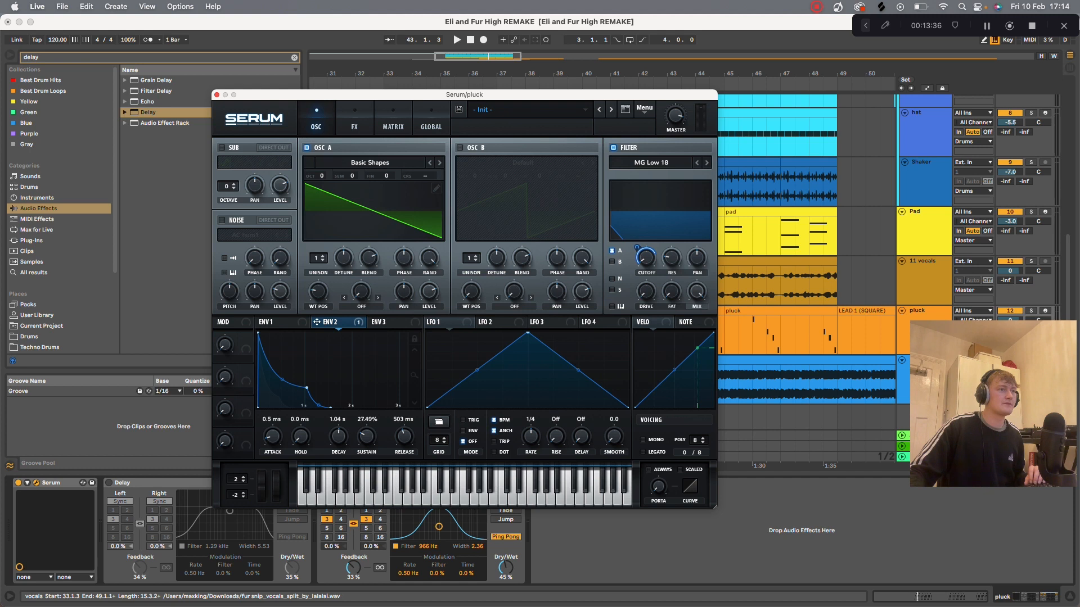
Step: Replay the mix, close the Serum window and add an EQ Eight after the Delay on the pluck track
key(space)
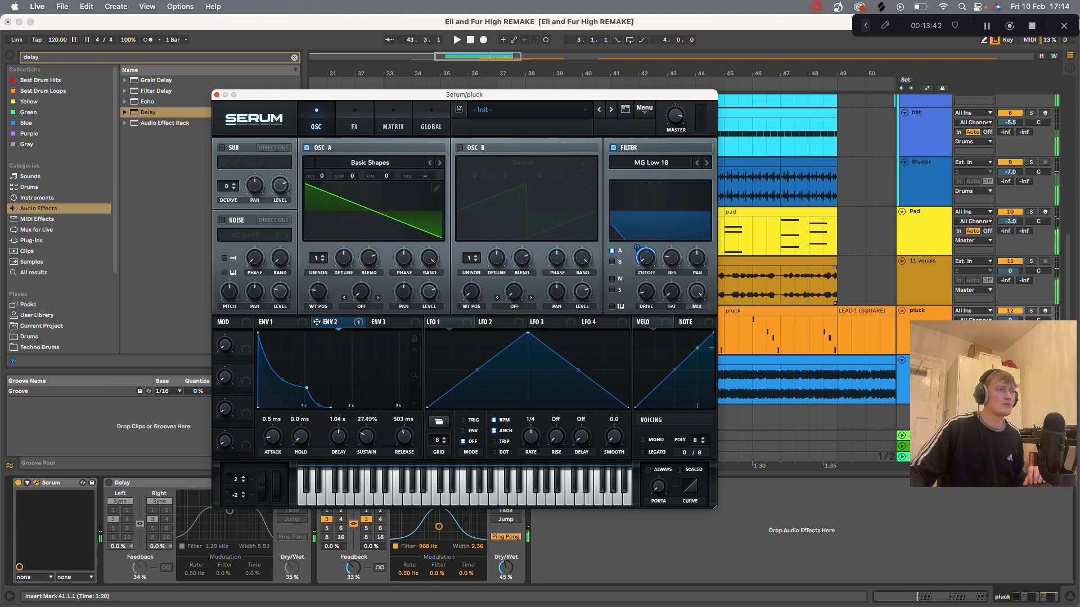
click(215, 94)
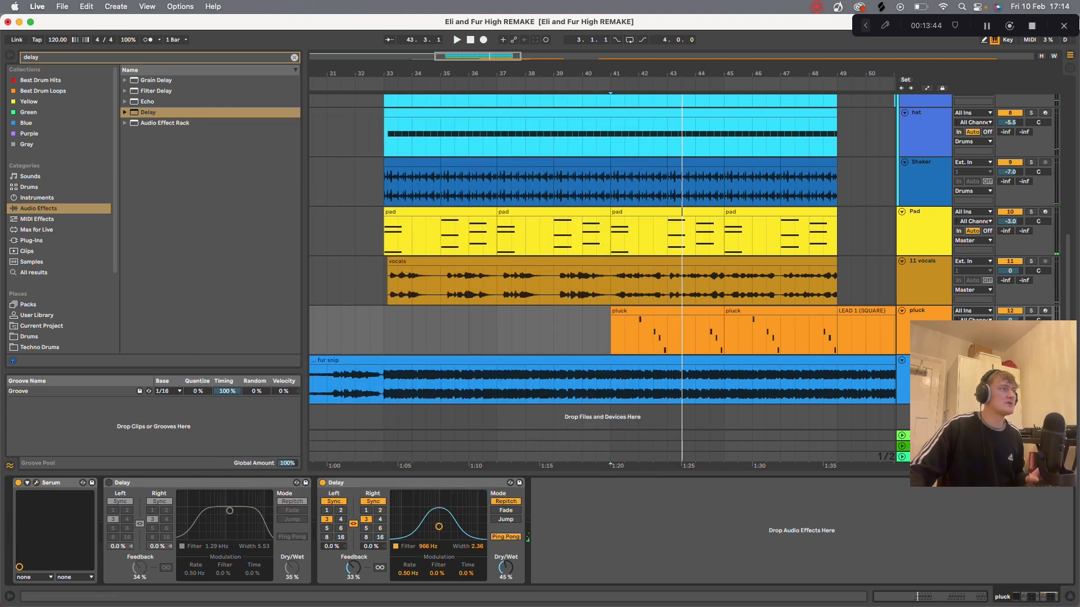
click(294, 57)
text(eq)
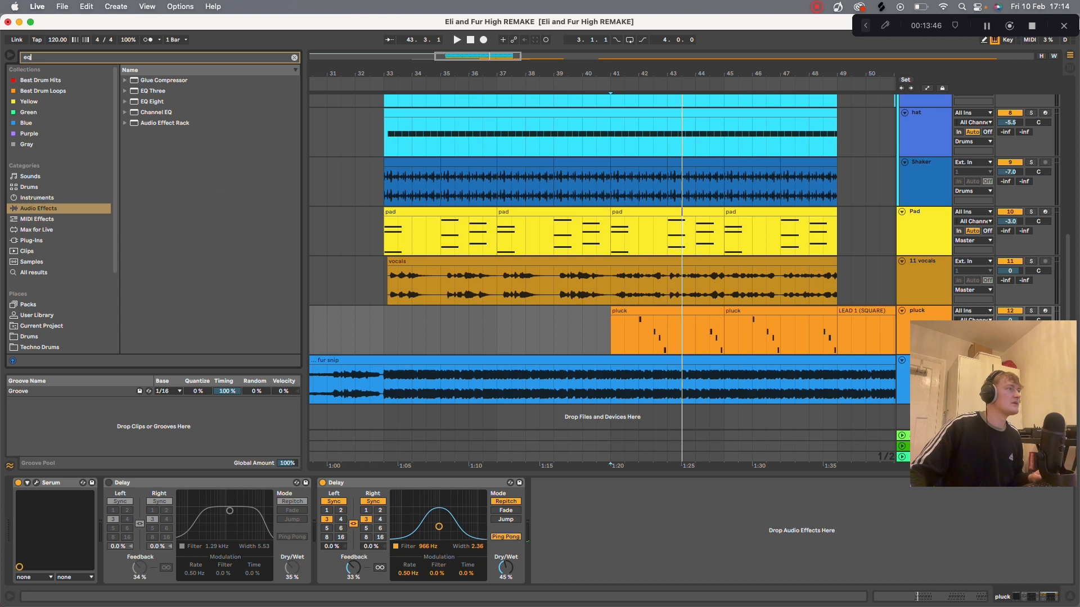
key(Down)
key(Down)
key(Down)
key(Return)
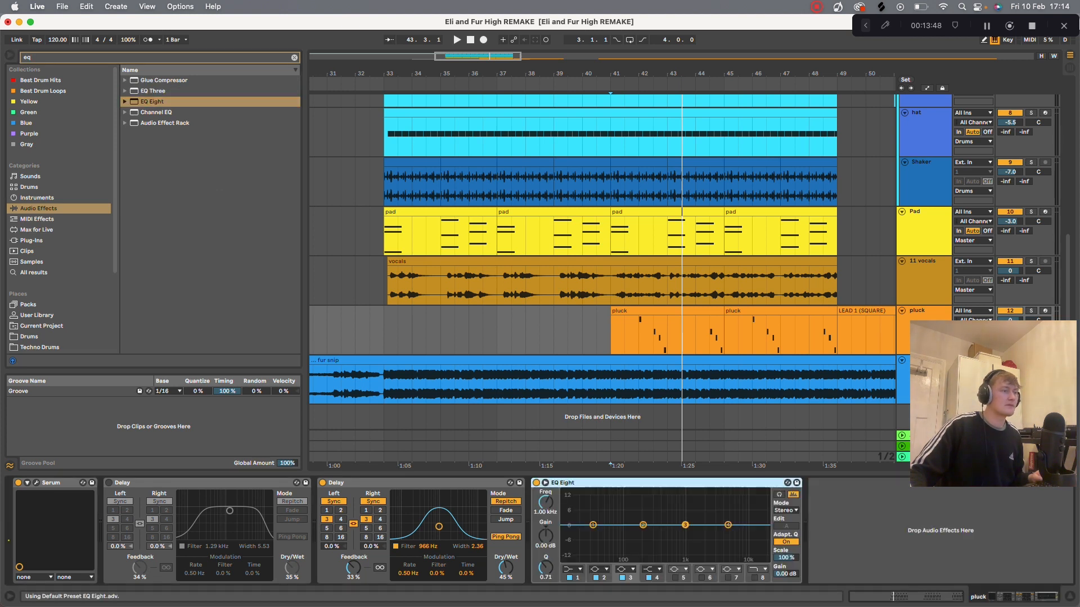
Step: Shape the EQ Eight's band 4 high shelf to 550 Hz at -7.81 dB while playing the mix from bar 41
drag(727, 525, 728, 534)
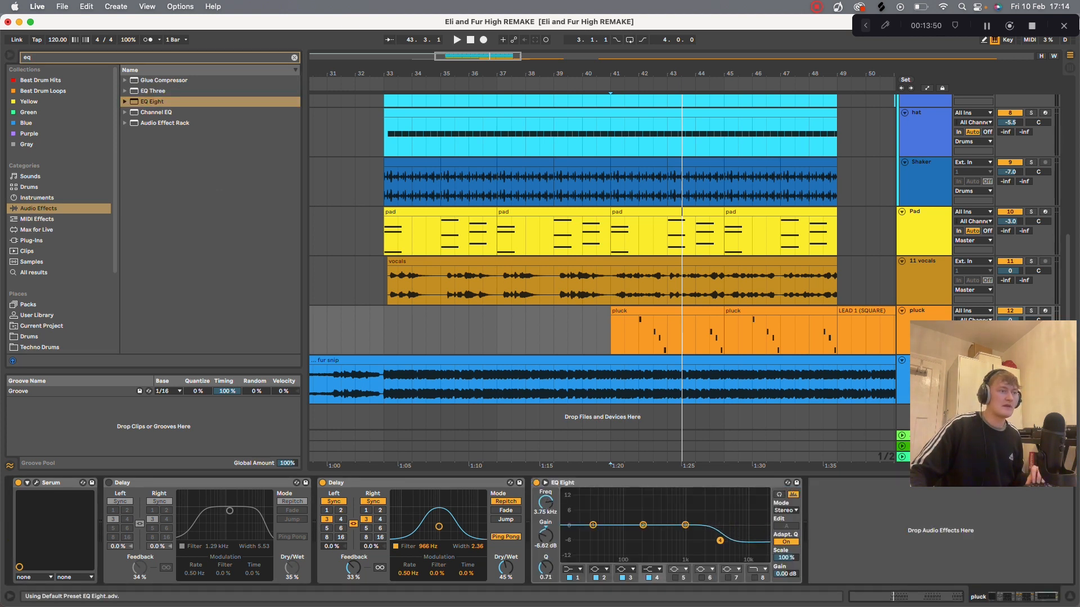
key(space)
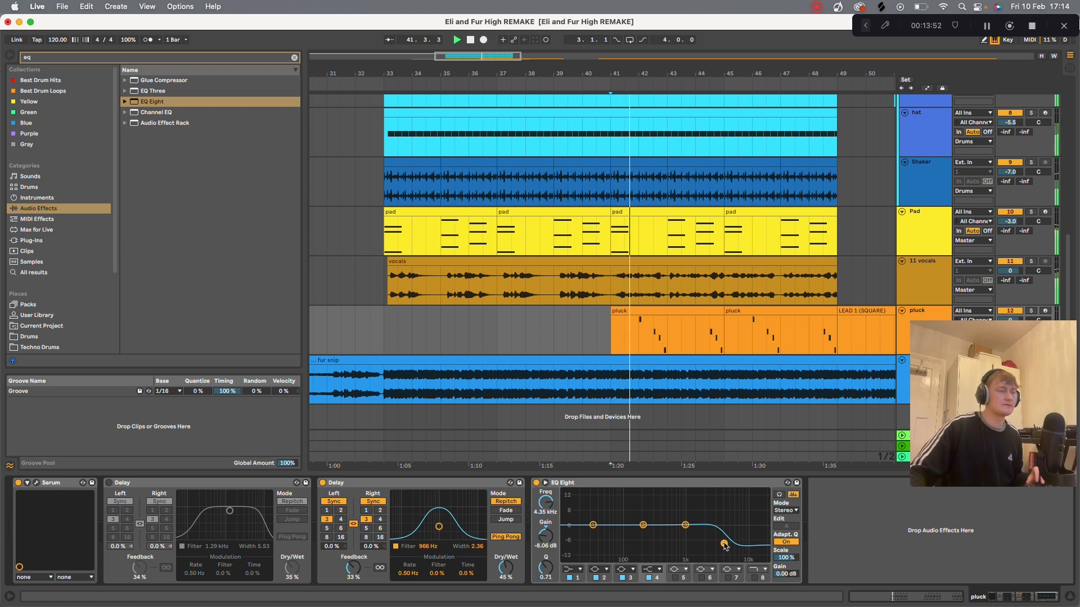
drag(724, 544, 681, 546)
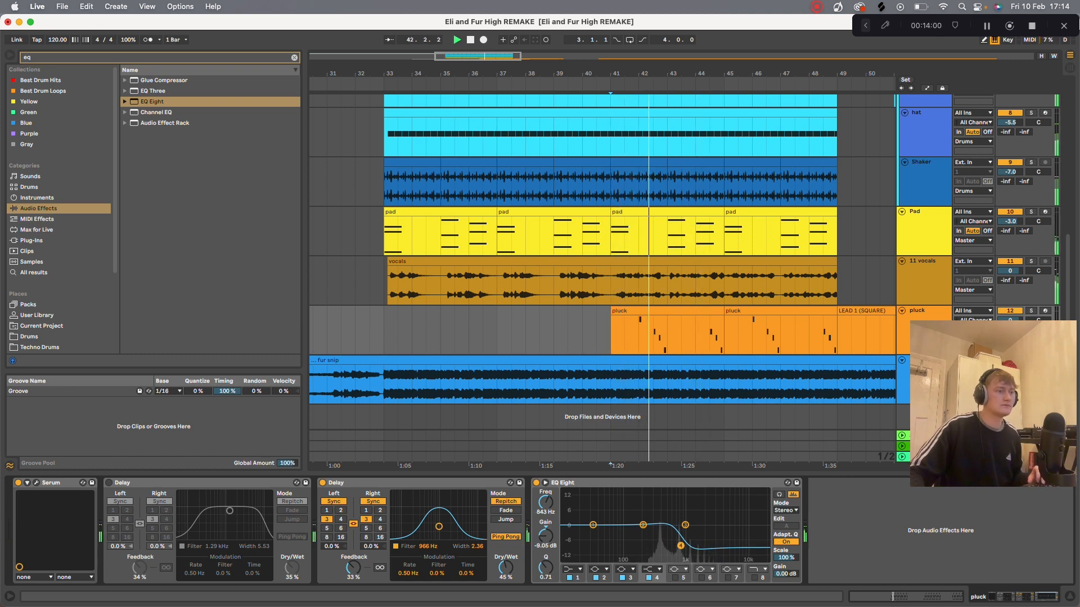
drag(681, 546, 669, 543)
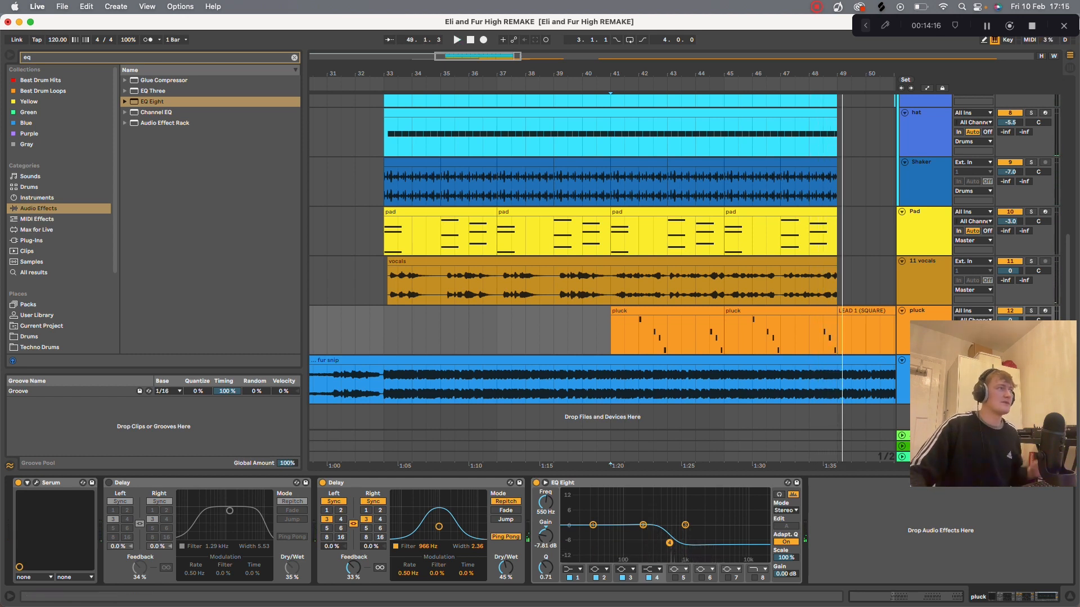
Step: Add a second EQ Eight to the pluck and enable its band 8 high cut at 3.59 kHz with Q 0.66 during playback
click(152, 102)
key(Return)
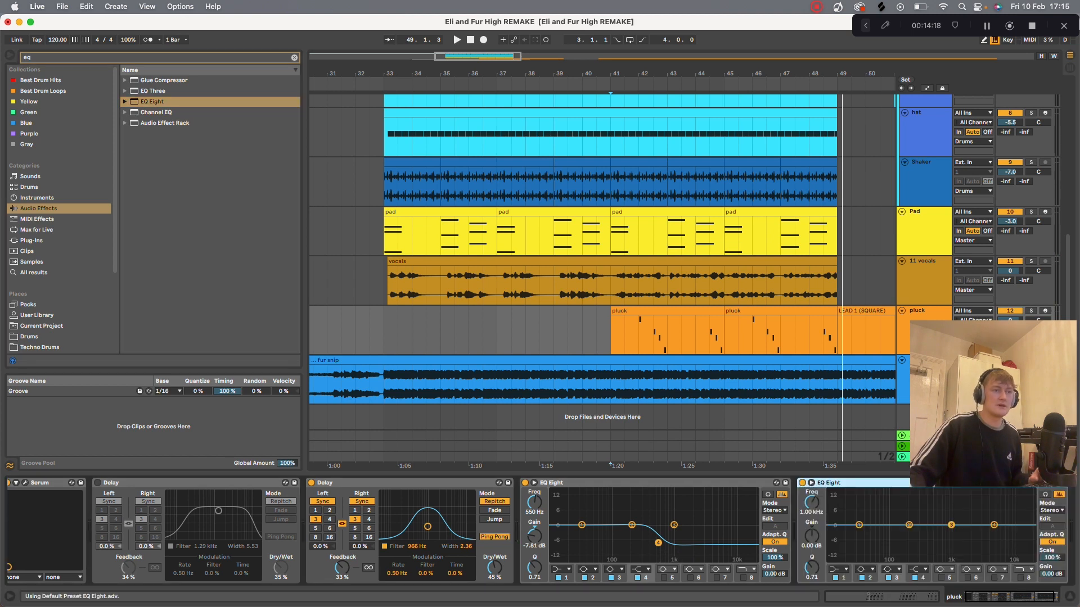
click(1020, 578)
key(space)
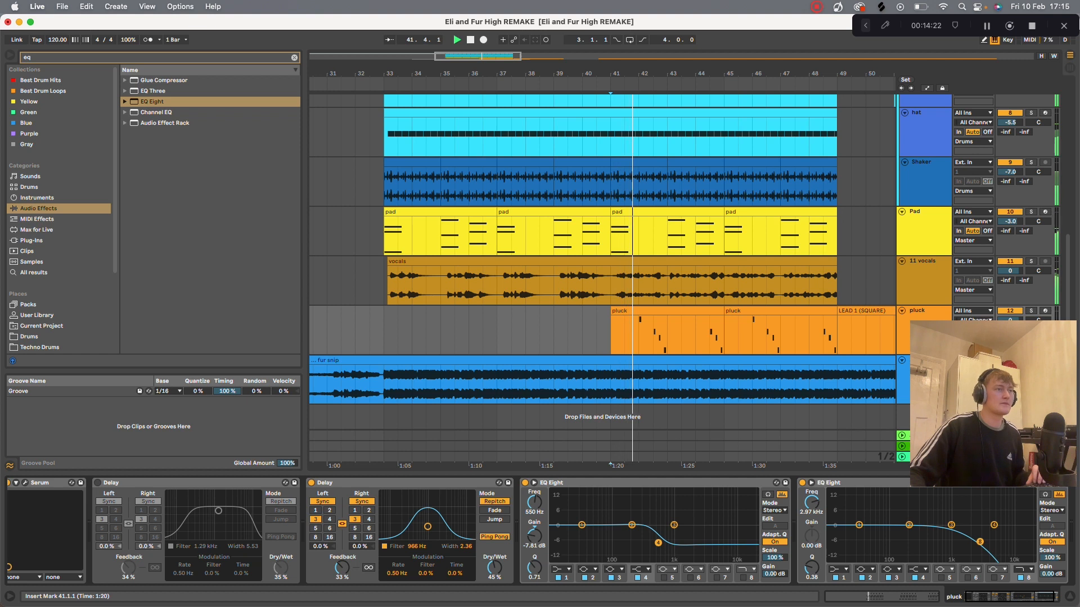
drag(980, 542, 985, 535)
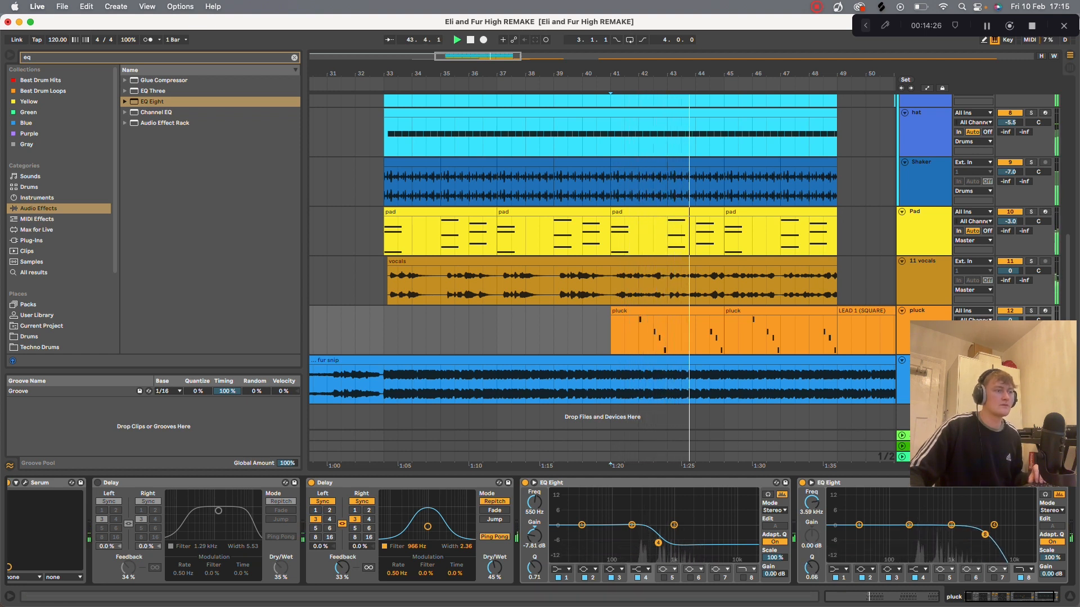
Step: Set the active Delay's filter to 866 Hz with width 2.29, and hide the device view to show the upper tracks
drag(428, 527, 426, 527)
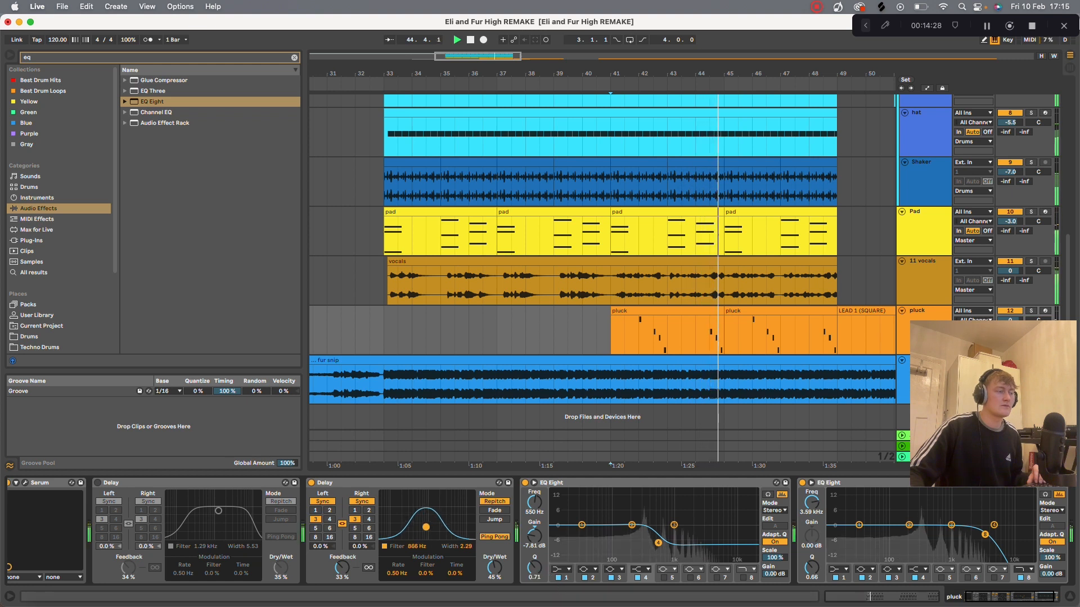
key(super+alt+l)
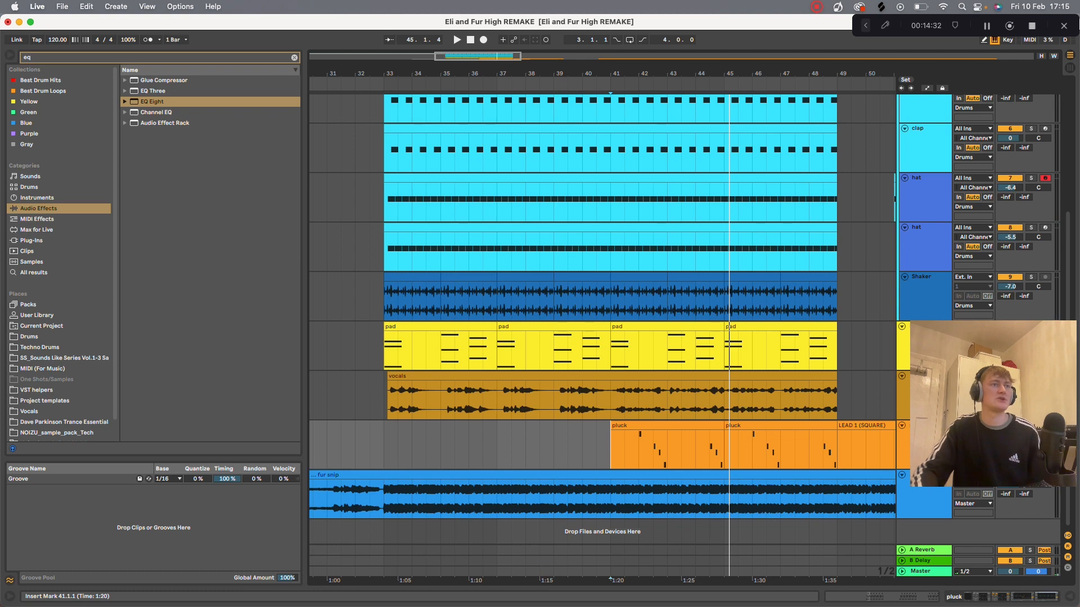
scroll(602, 315, up, 5)
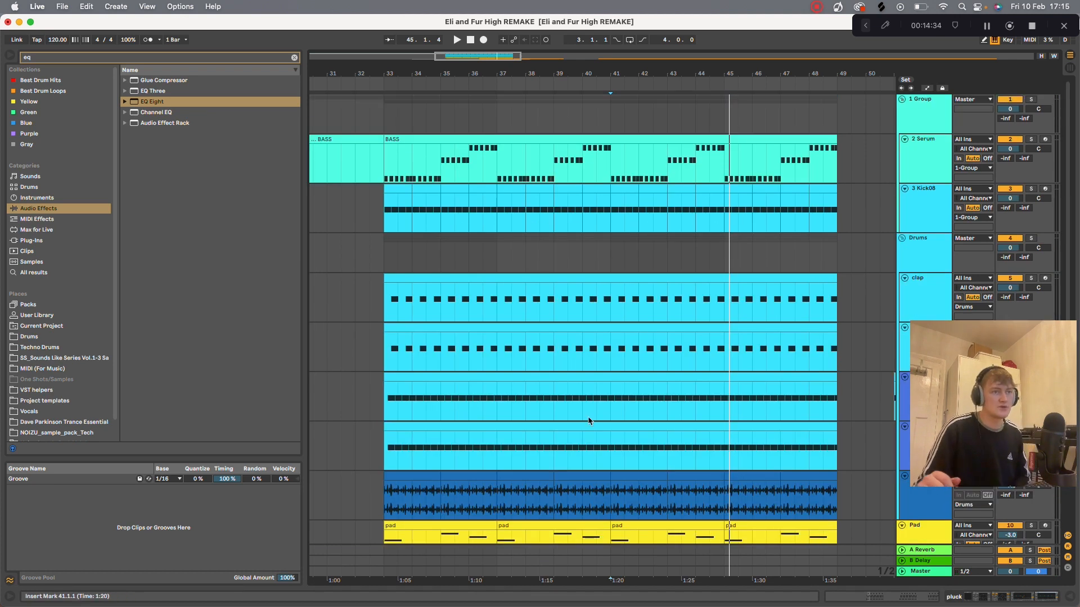